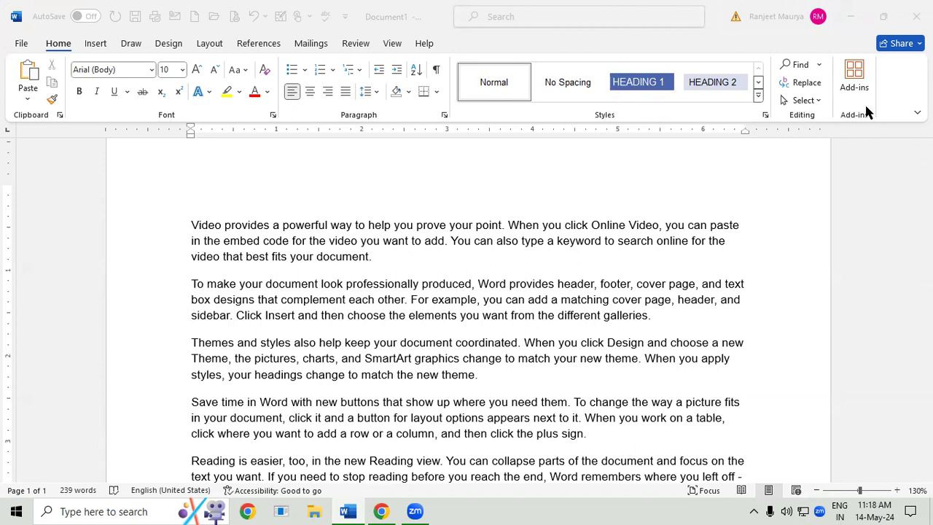
click(169, 43)
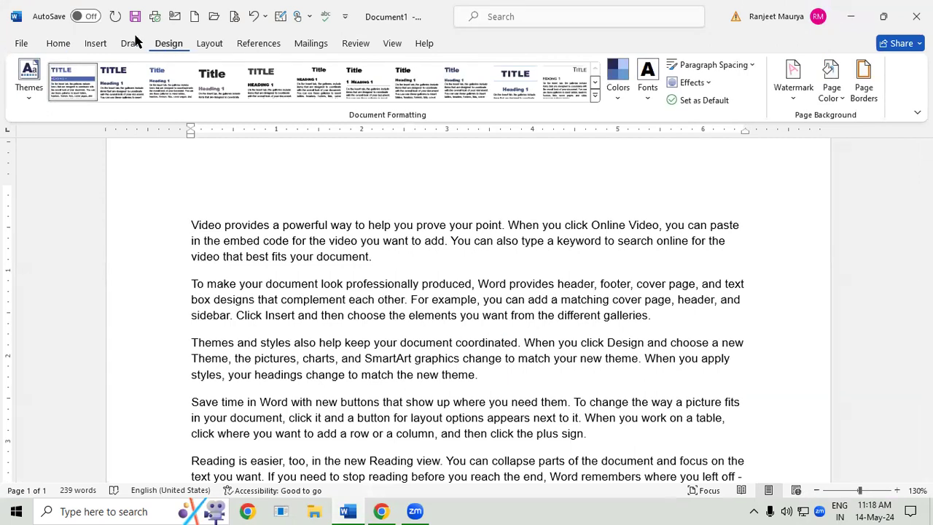
click(58, 45)
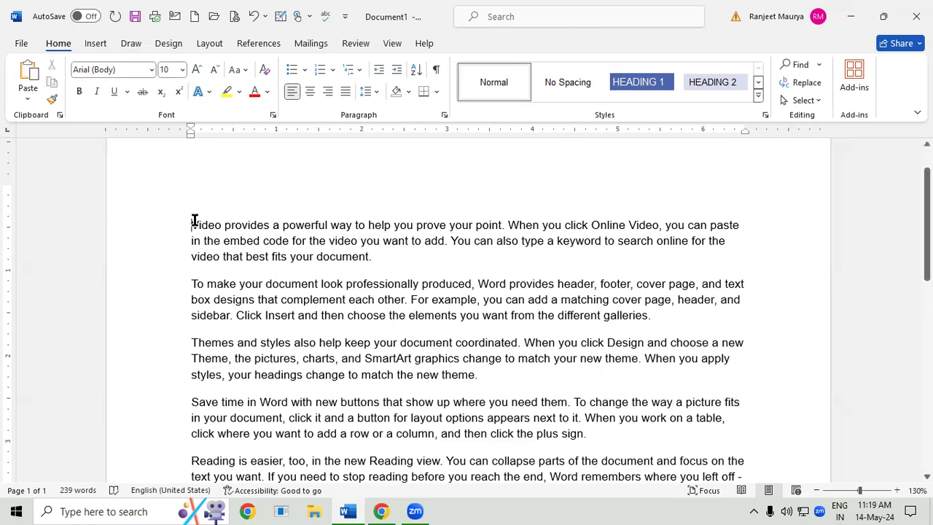
Add the heading line "COMPUTER" above the first paragraph of the document
scroll(195, 220, up, 1)
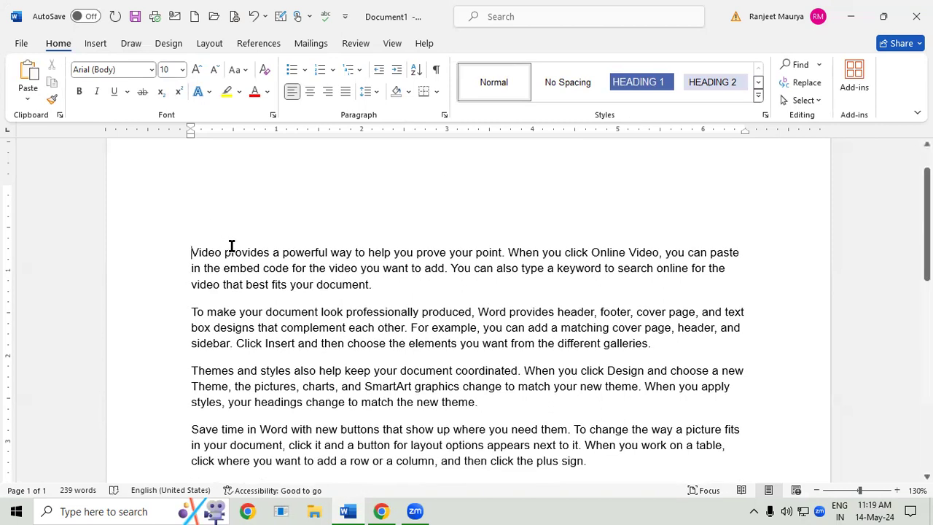
click(206, 228)
text(IN)
key(BackSpace)
key(BackSpace)
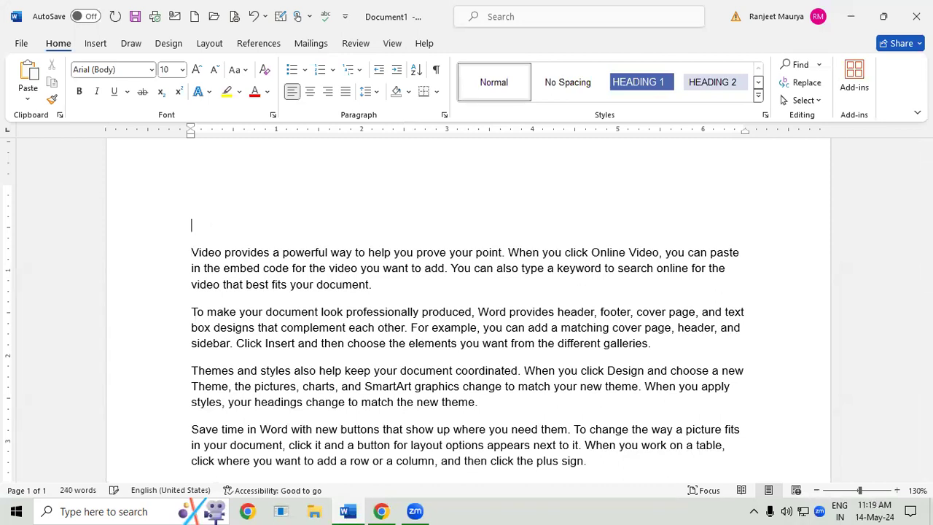
text(COMPUTER)
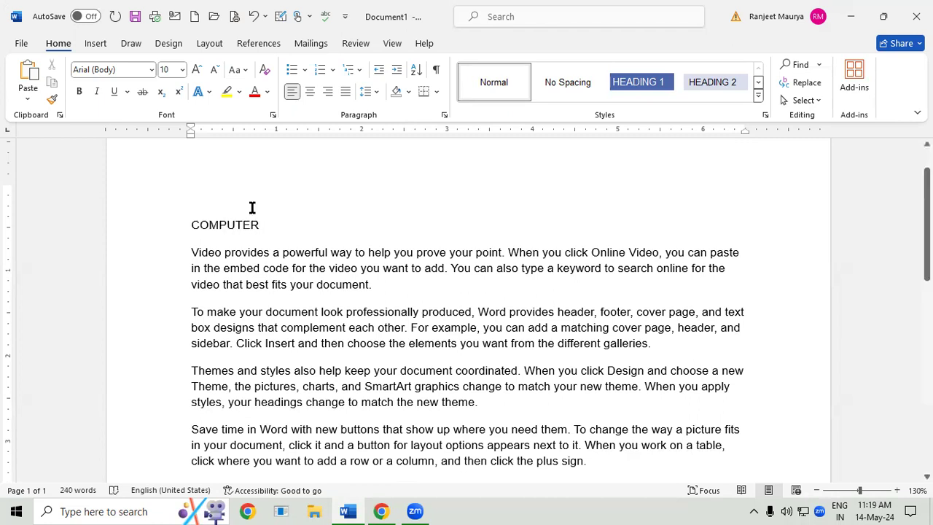
Add a tab-indented line reading "INTRODUCTION OF COMPUTER" directly below the COMPUTER heading
drag(194, 222, 285, 228)
click(286, 229)
click(387, 285)
click(317, 218)
key(Return)
key(Tab)
text(INTR)
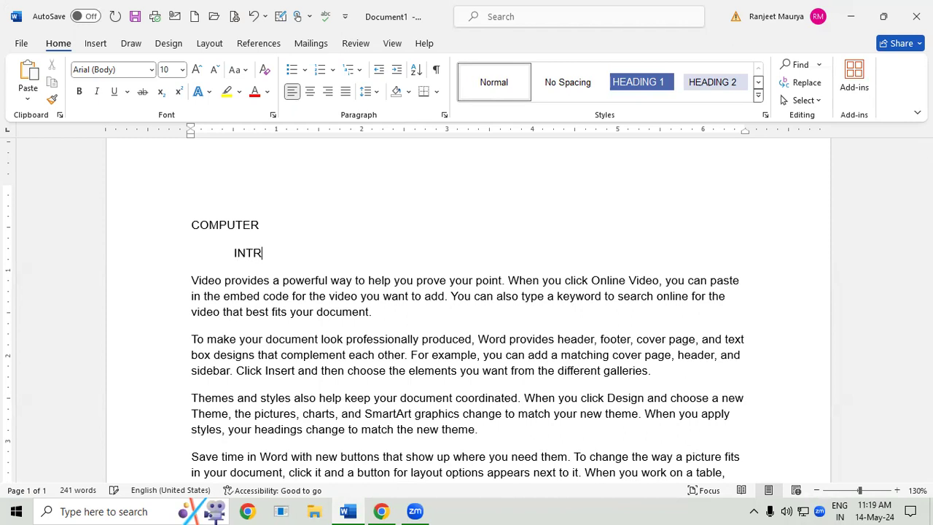
text(ODUCTION OF C)
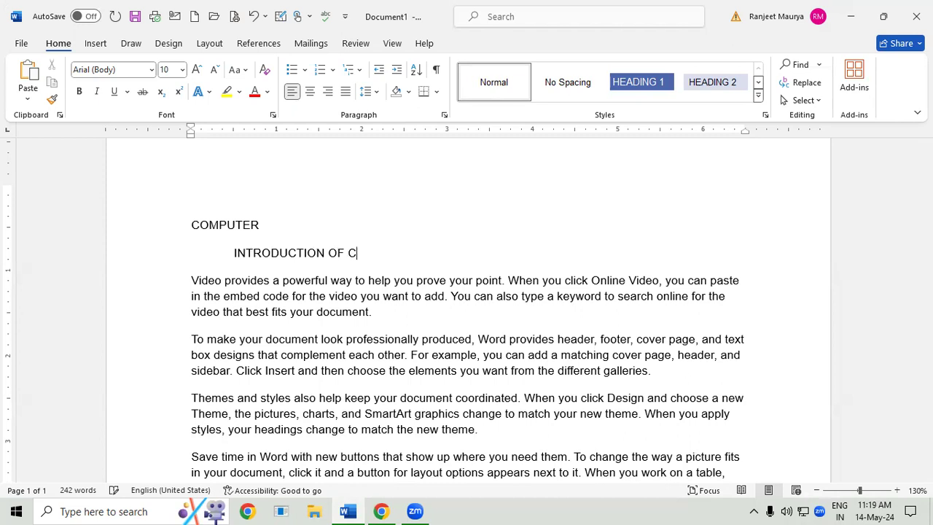
text(OMPUTER)
Add the heading line "MOUSE" after the first body paragraph, separated from it by an empty line
click(162, 228)
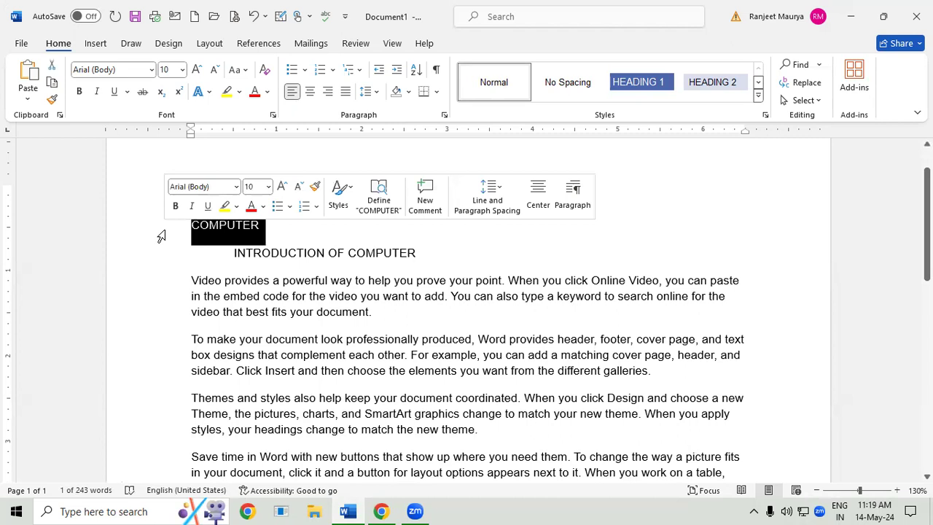
click(385, 318)
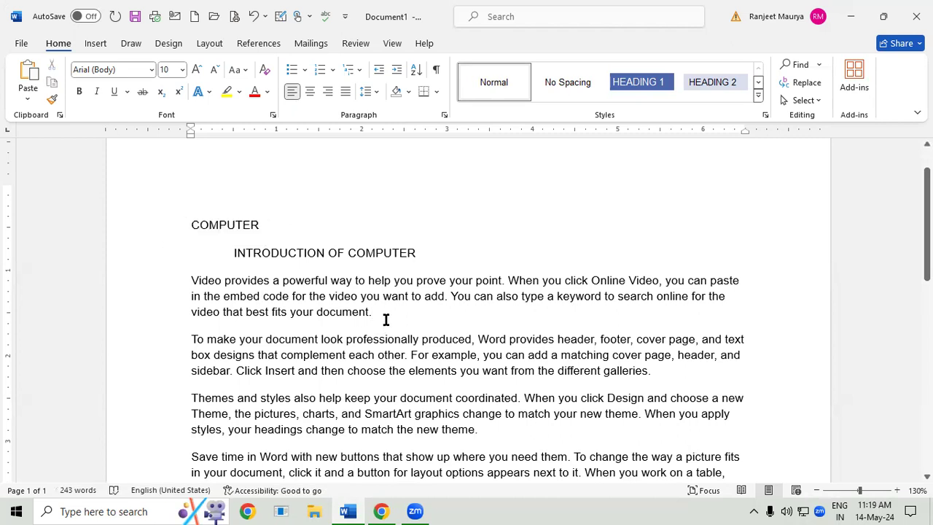
key(Return)
key(Return)
text(MOUSE)
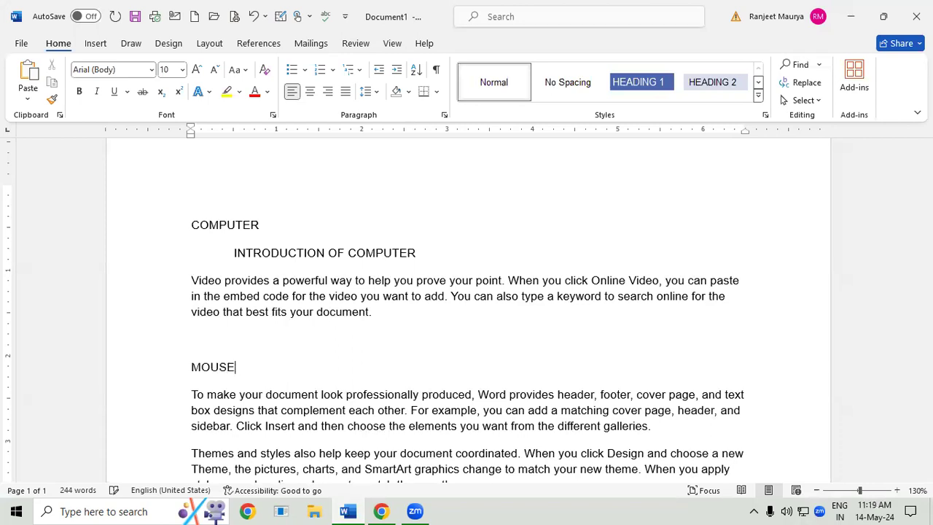
Add a tab-indented line reading "INTRODUCTION OF MOUSE" directly below the MOUSE heading
key(Return)
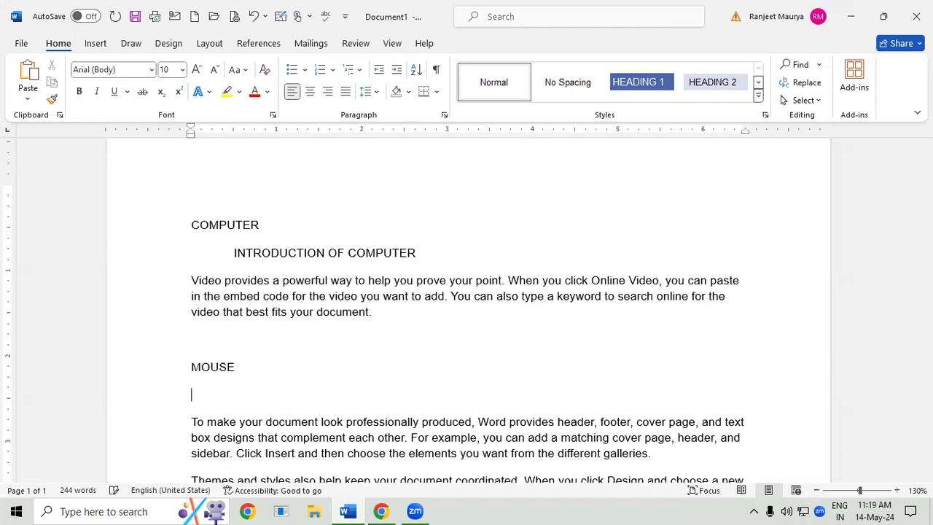
key(Tab)
text(INTRODUCTIO)
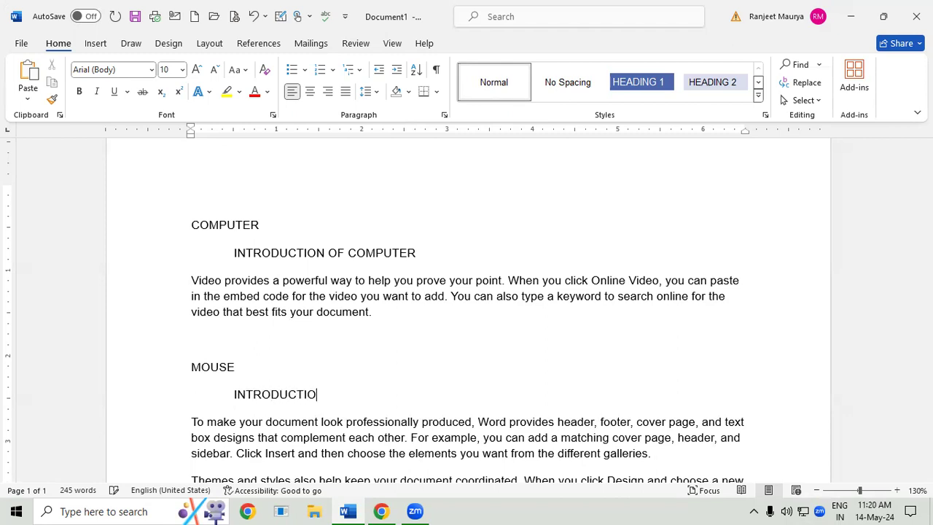
text(N OF MOUSE)
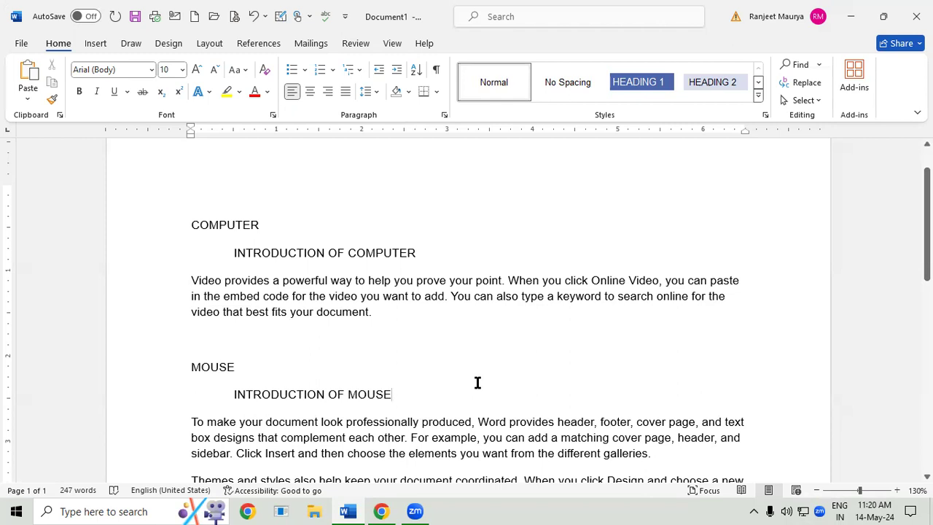
Apply the Heading 1 style to the COMPUTER line and enlarge its text to 18 pt
drag(235, 223, 188, 225)
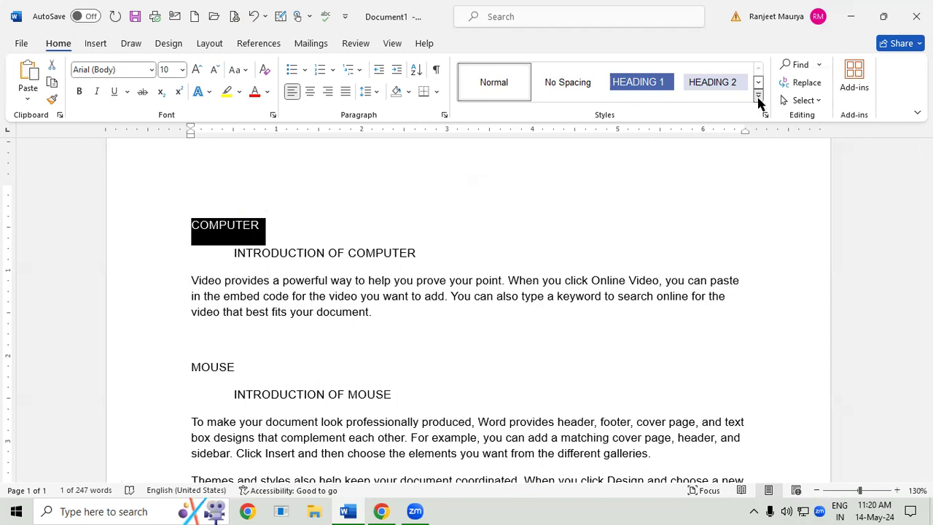
click(758, 96)
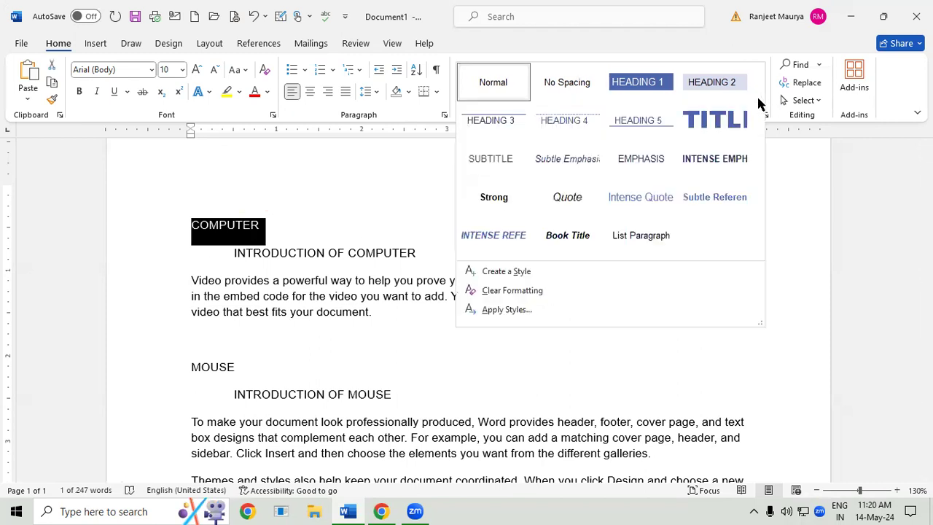
click(650, 76)
click(199, 71)
click(198, 71)
click(198, 71)
click(198, 70)
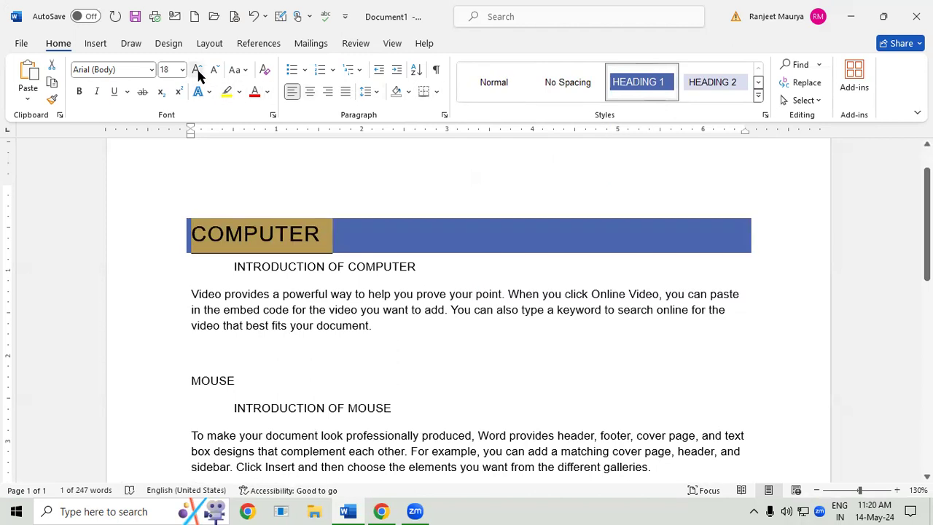
click(302, 332)
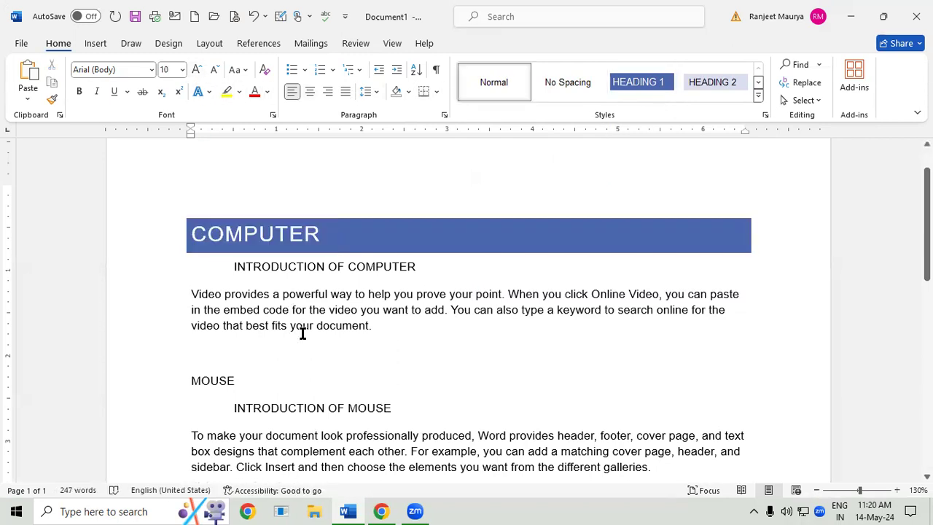
Apply the Heading 2 style to the MOUSE line and the empty line above it, and enlarge them to 20 pt
scroll(302, 333, down, 1)
drag(248, 350, 168, 314)
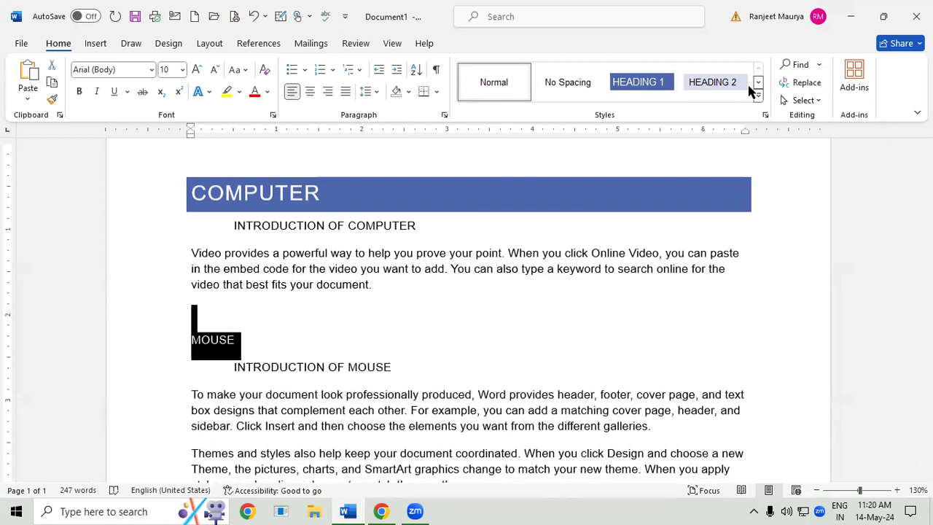
click(732, 82)
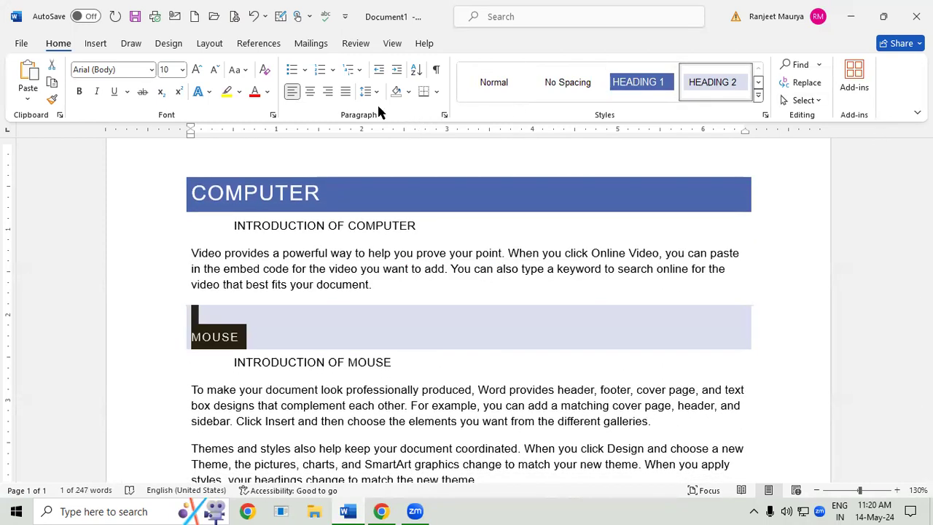
click(196, 69)
click(196, 69)
click(196, 70)
click(196, 69)
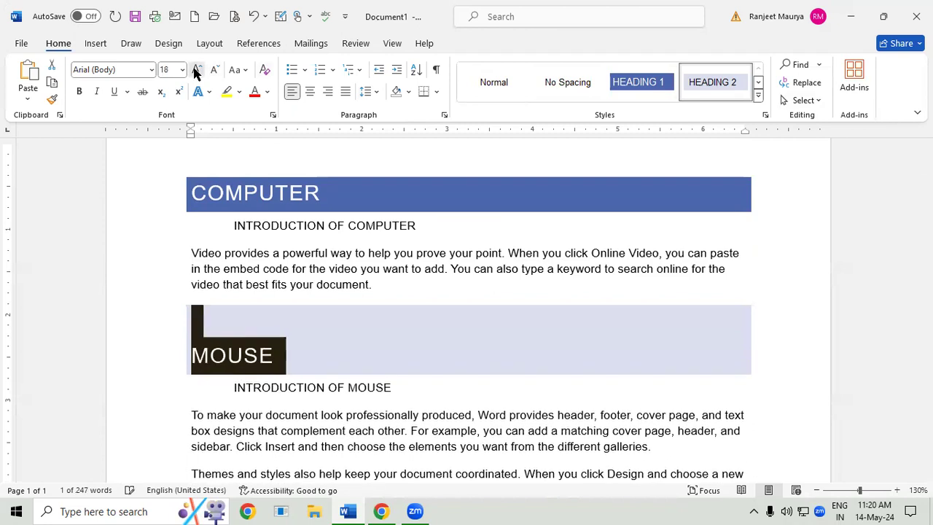
click(196, 70)
click(196, 69)
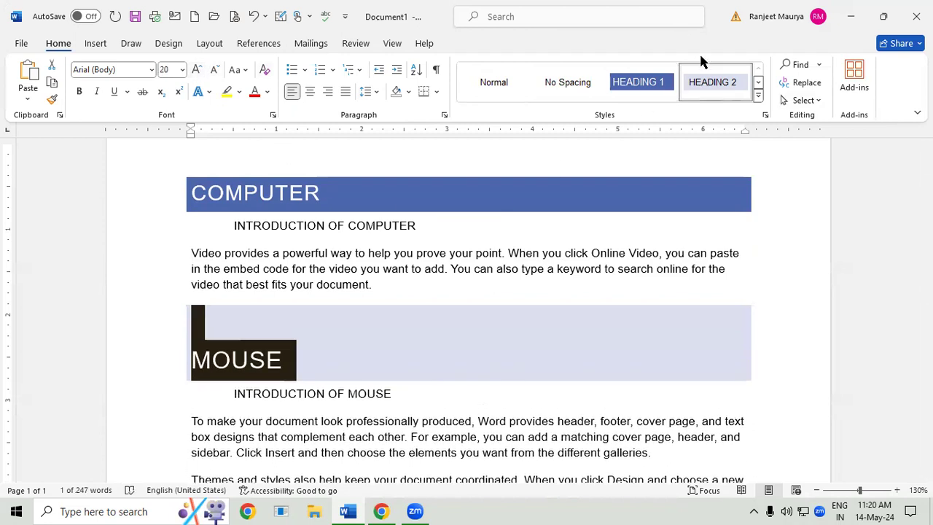
click(379, 258)
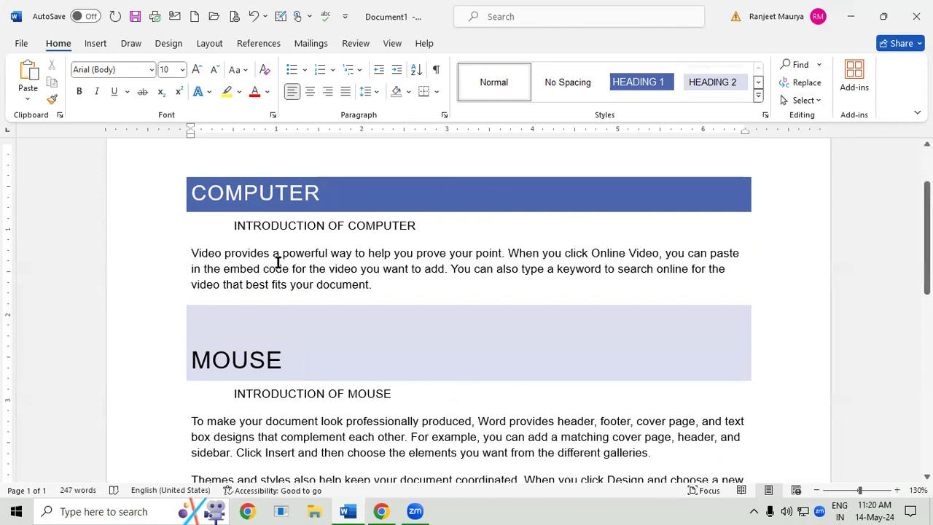
Apply the Title style to the INTRODUCTION OF COMPUTER line and reduce its text to 14 pt
drag(234, 229, 434, 233)
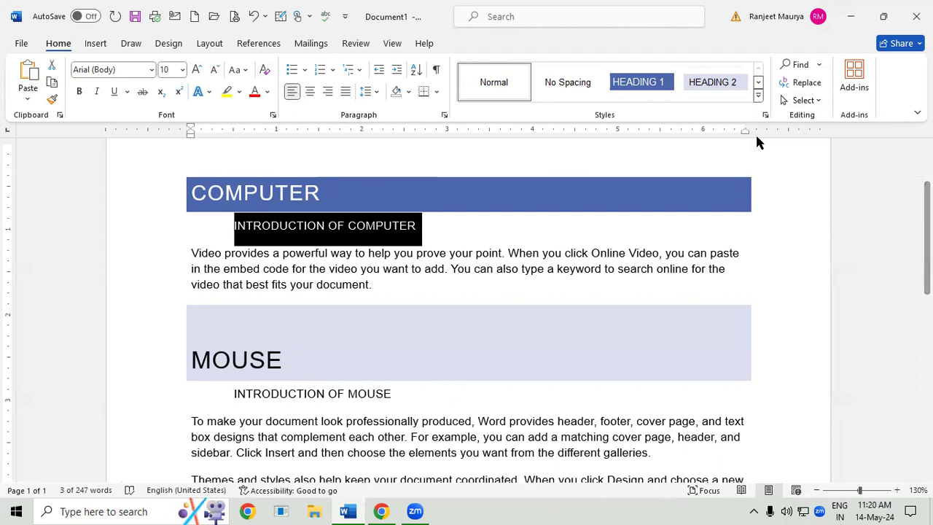
click(758, 95)
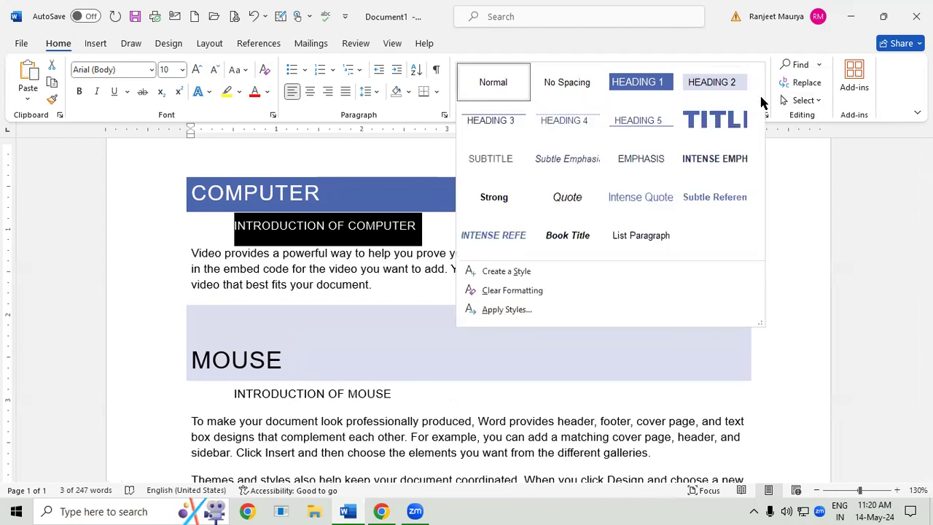
click(685, 121)
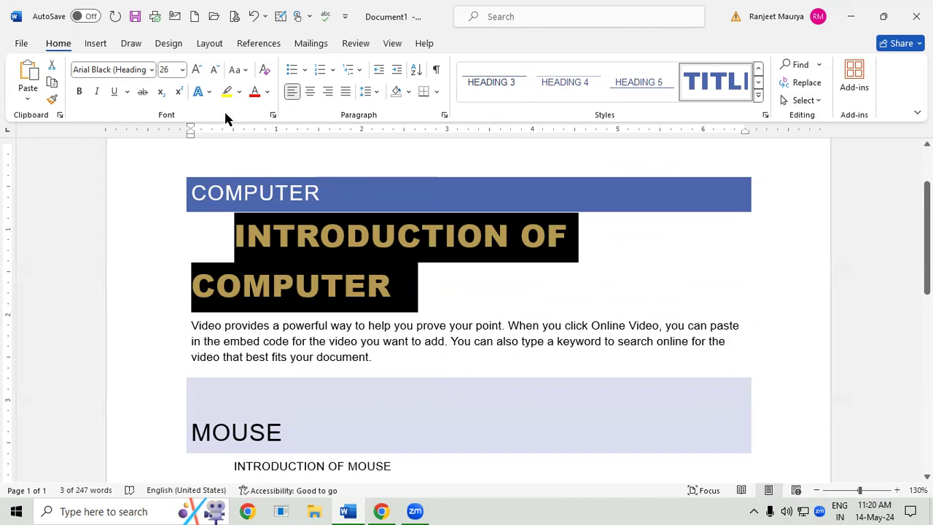
click(214, 70)
click(214, 68)
click(214, 69)
click(214, 68)
click(214, 69)
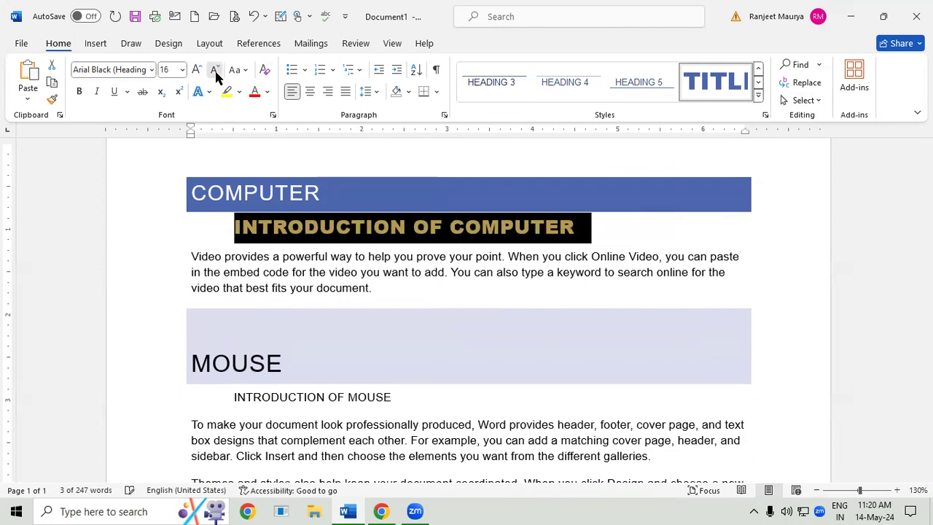
click(214, 68)
click(215, 68)
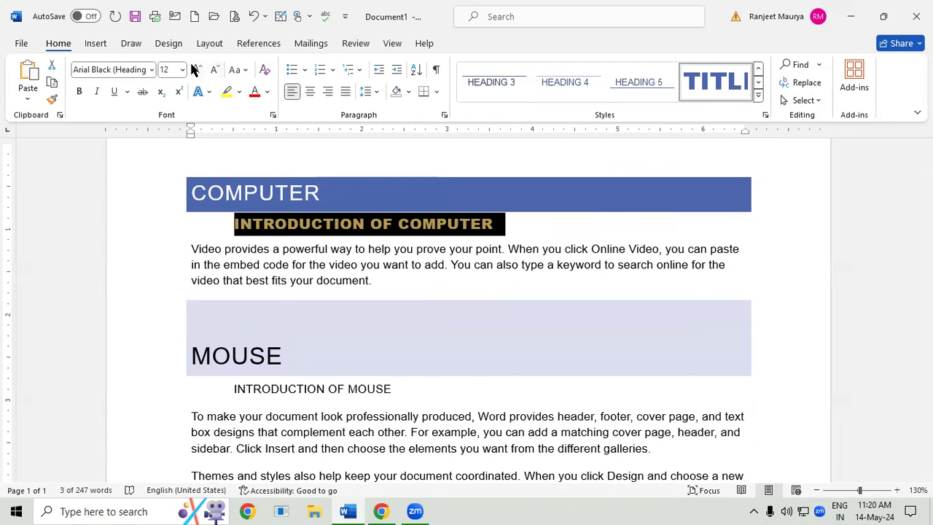
click(196, 70)
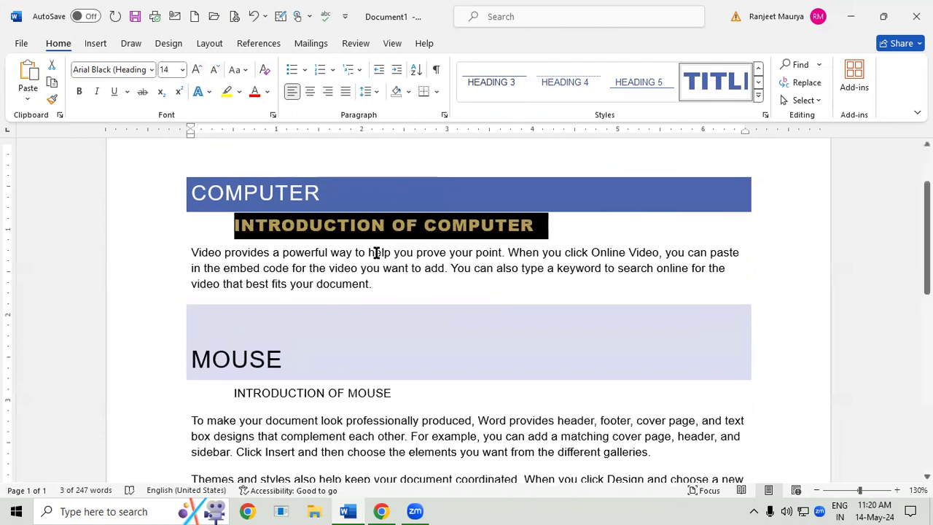
Copy the formatting of the INTRODUCTION OF COMPUTER line onto the INTRODUCTION OF MOUSE line with Format Painter
click(52, 100)
drag(391, 393, 235, 394)
click(446, 433)
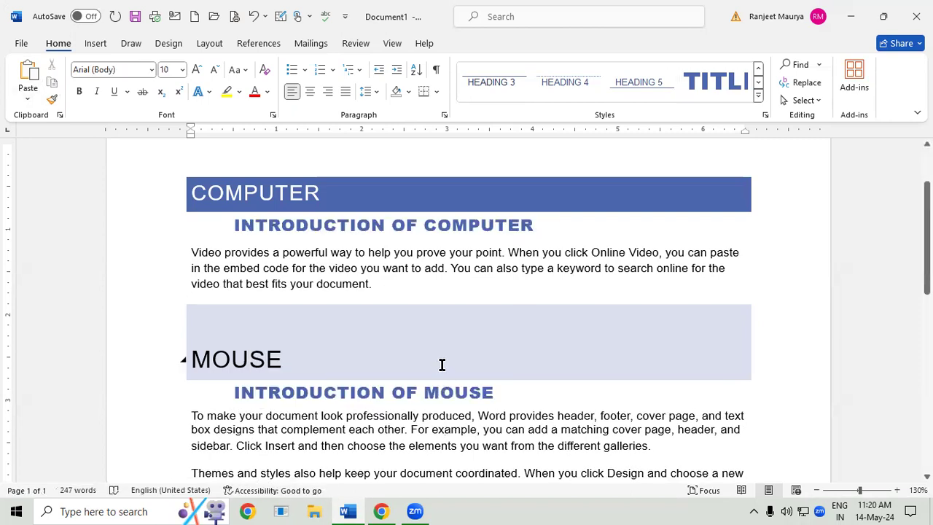
Apply the Subtitle style to the body paragraph under INTRODUCTION OF COMPUTER
drag(183, 252, 391, 296)
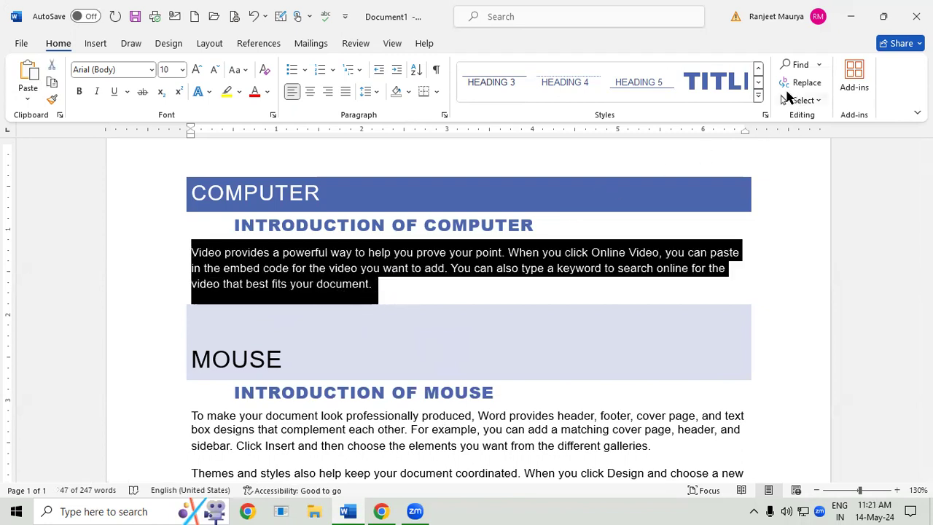
click(758, 95)
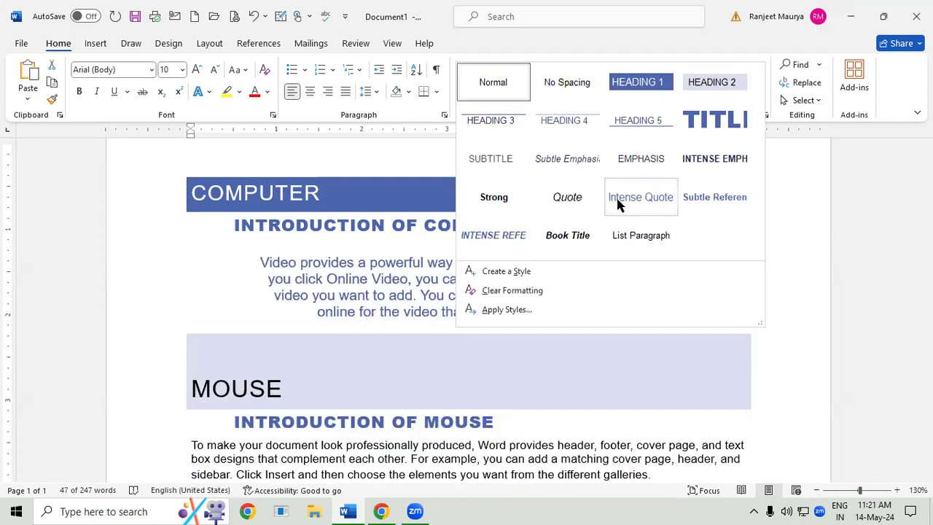
click(500, 162)
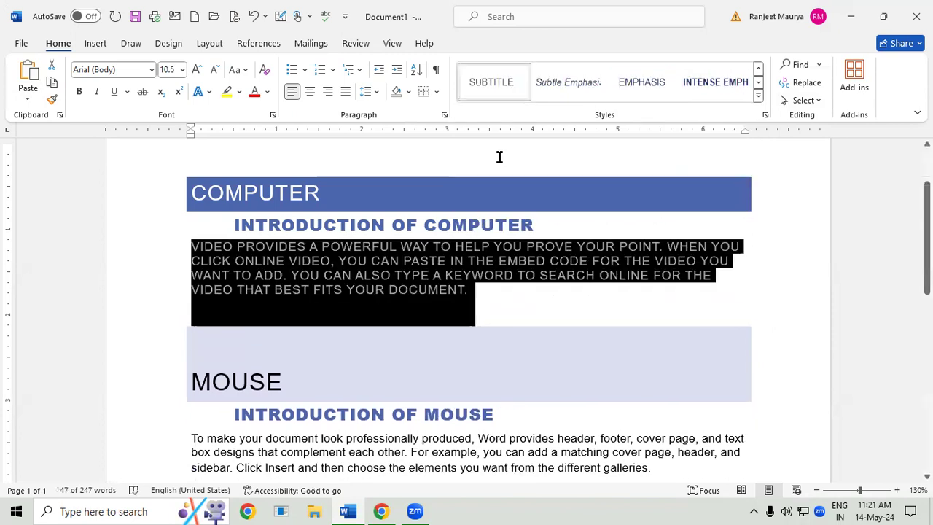
Copy the Subtitle paragraph's formatting onto all body paragraphs below INTRODUCTION OF MOUSE with Format Painter
click(51, 99)
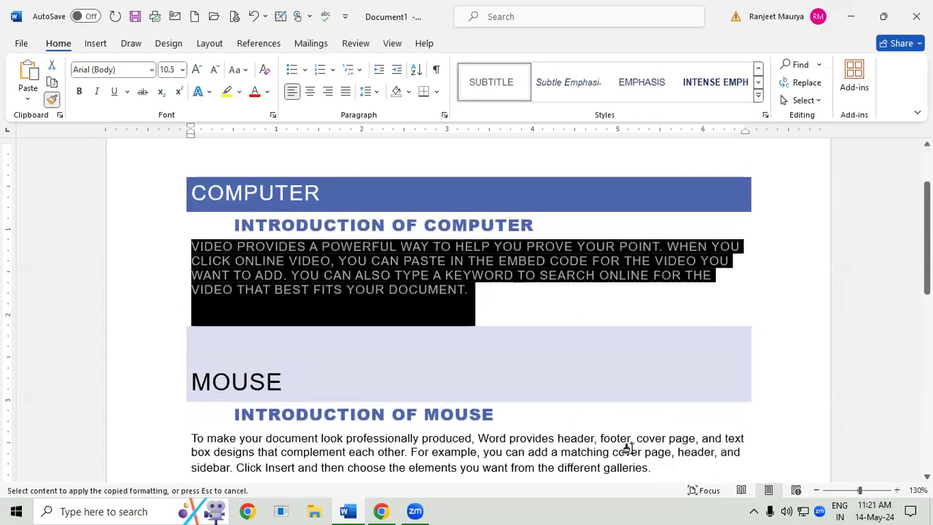
mouse_move(183, 437)
mouse_down()
mouse_move(528, 508)
mouse_move(825, 271)
mouse_move(616, 274)
mouse_up()
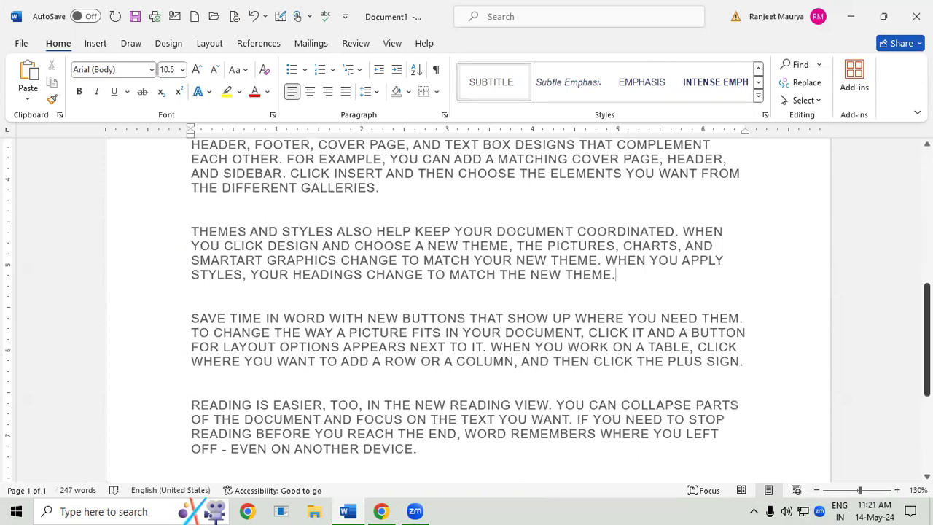
scroll(466, 302, up, 7)
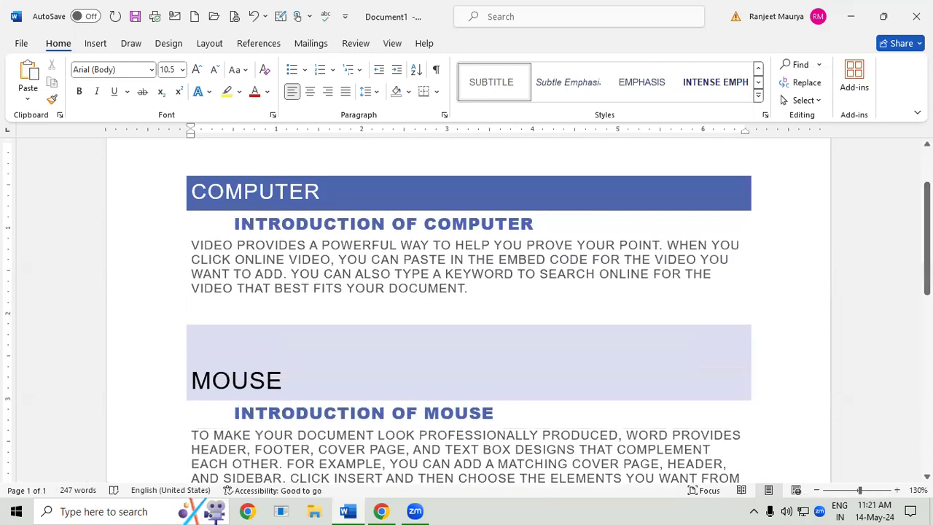
Preview the built-in styles, including Heading 1, on the entire text of the COMPUTER and MOUSE document
click(758, 96)
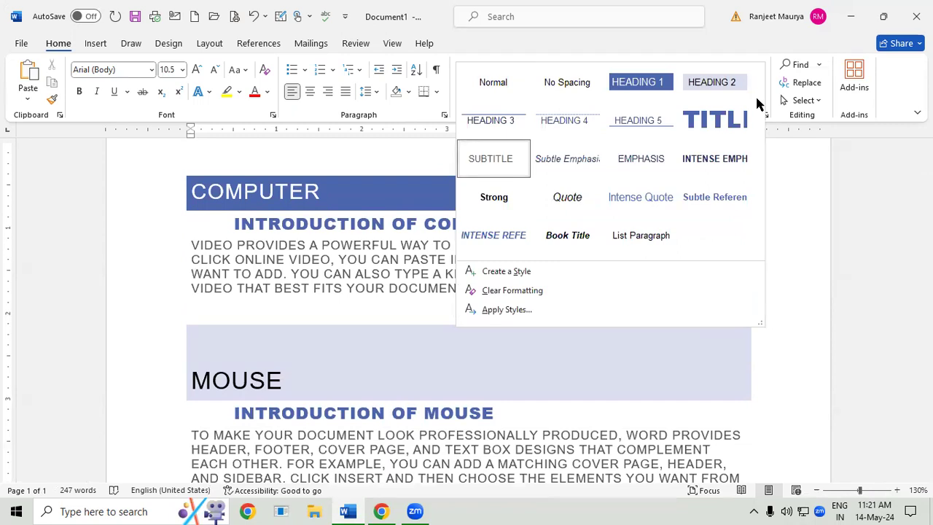
click(369, 283)
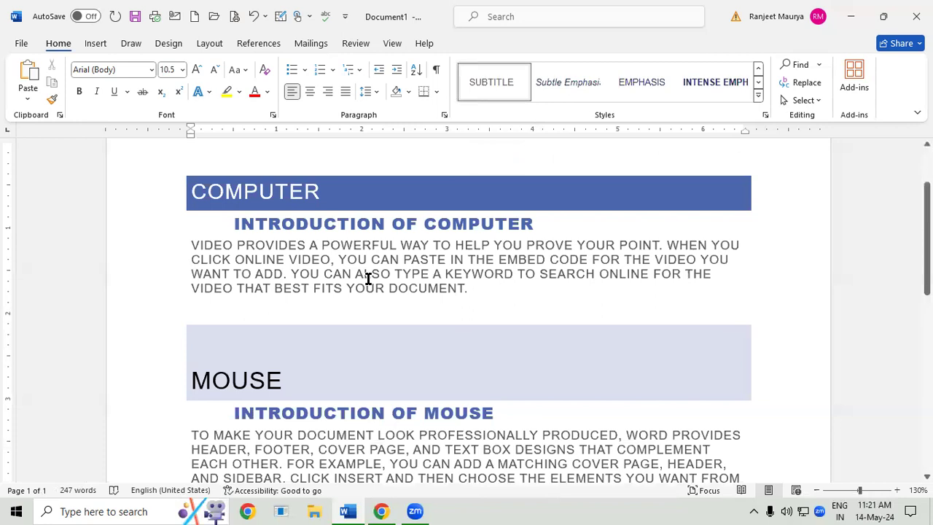
key(ctrl+a)
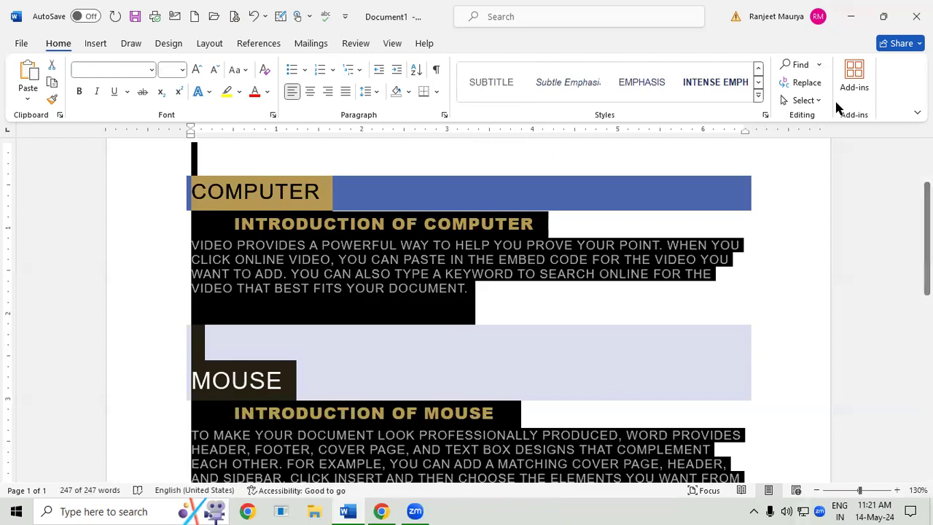
click(758, 95)
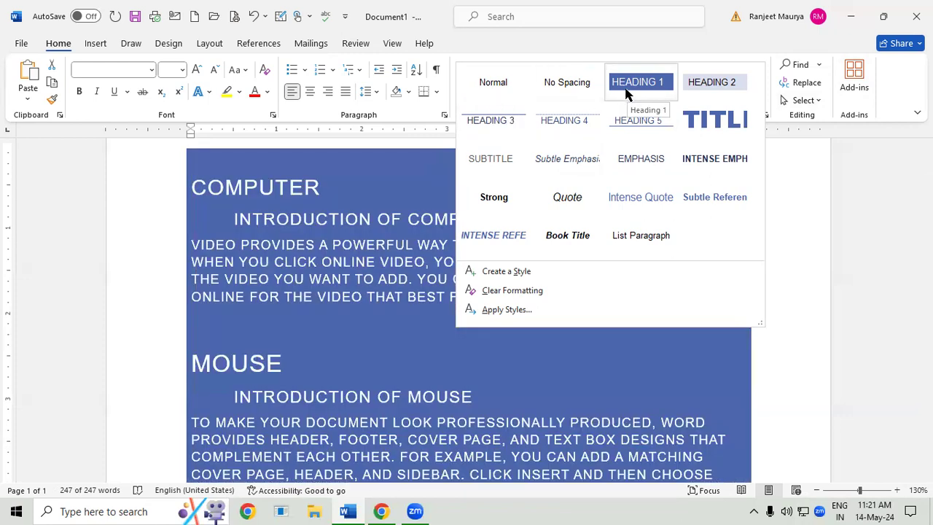
click(319, 340)
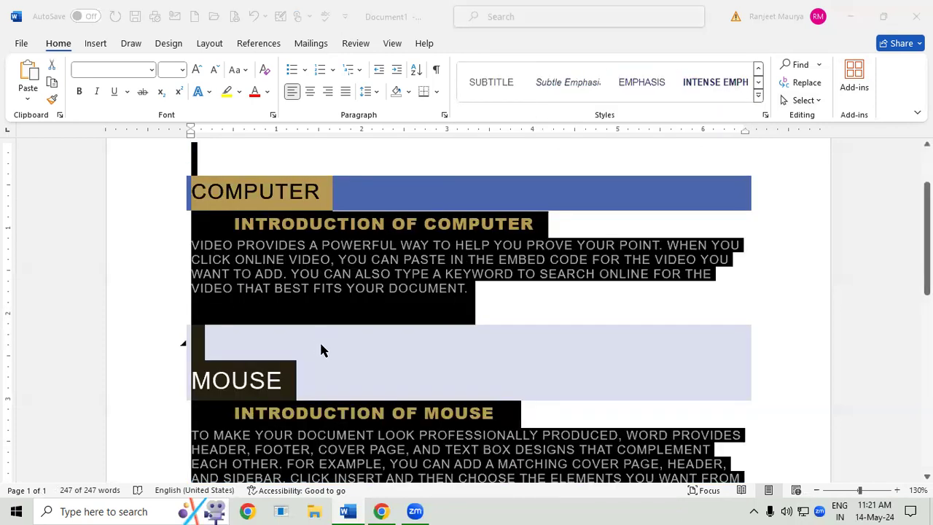
Create a new blank document, fill it with =RAND() sample text, and preview the built-in styles on all of it
key(ctrl+n)
text(R)
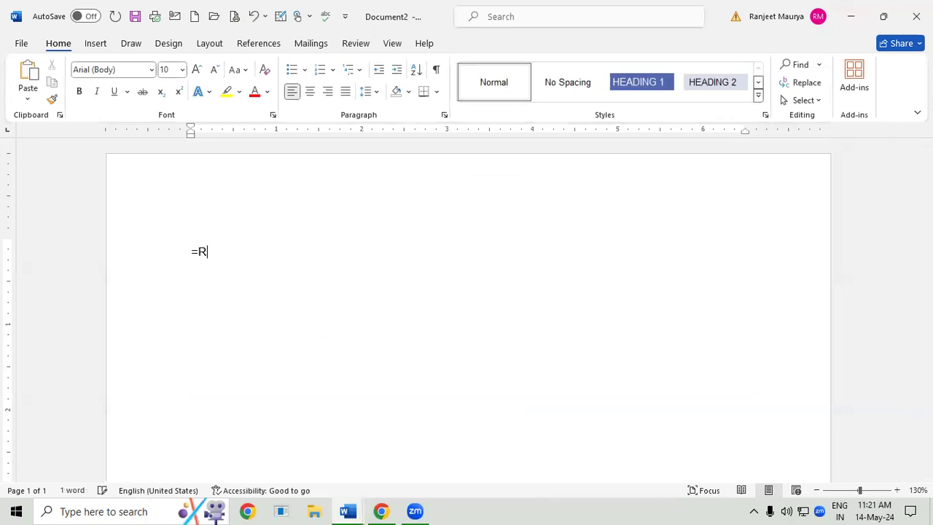
text(AND())
key(Return)
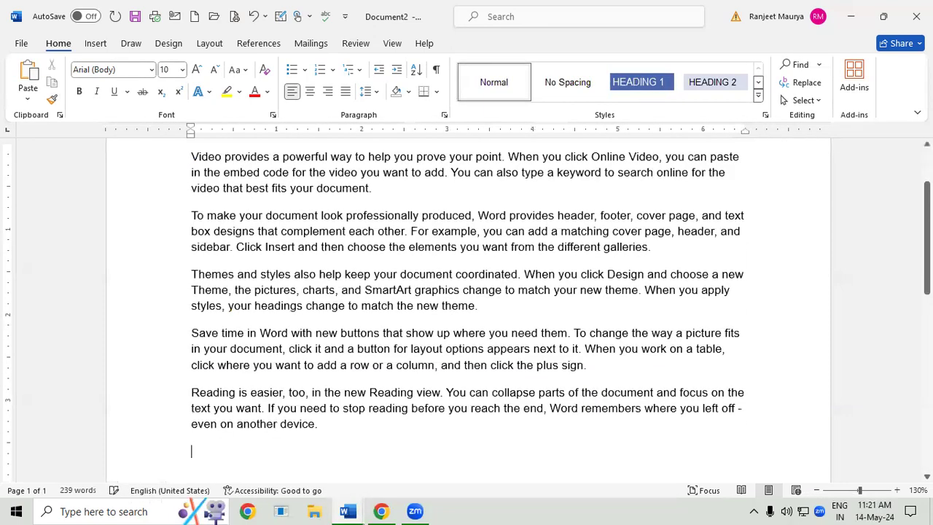
key(ctrl+a)
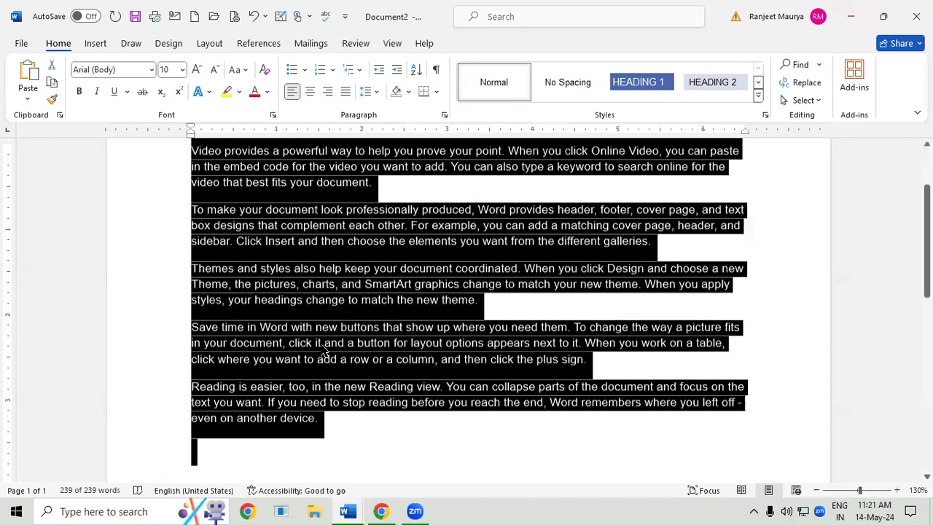
click(759, 96)
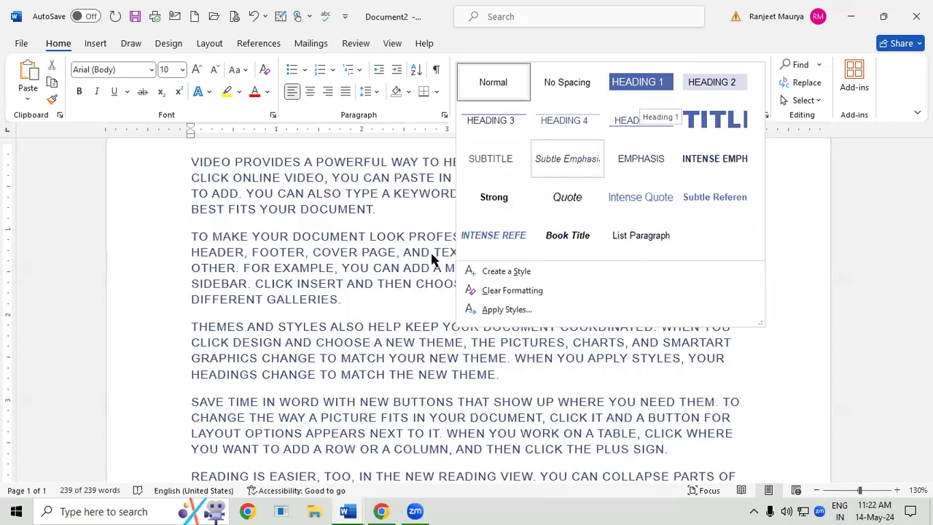
click(411, 278)
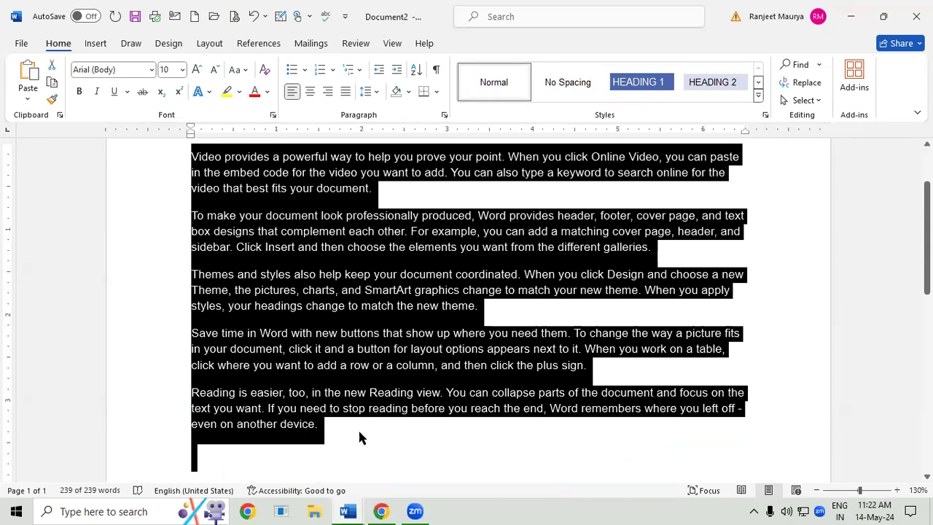
Switch back to Document1 and apply the Heading 1 style to its entire text
mouse_move(349, 508)
click(302, 452)
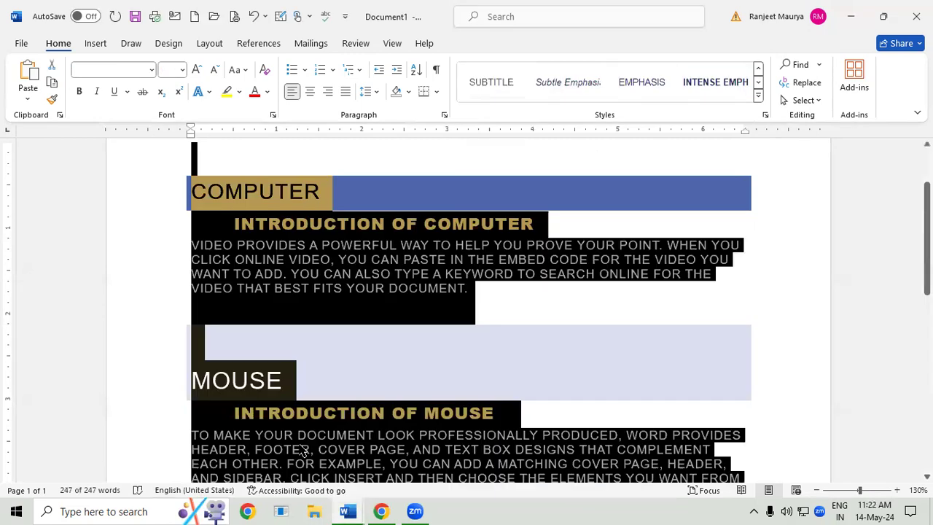
click(758, 95)
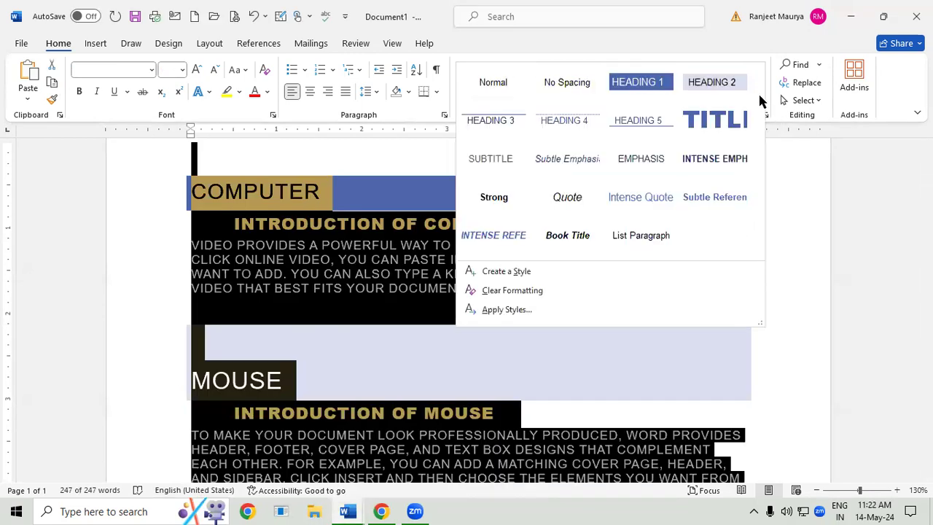
click(503, 191)
click(169, 42)
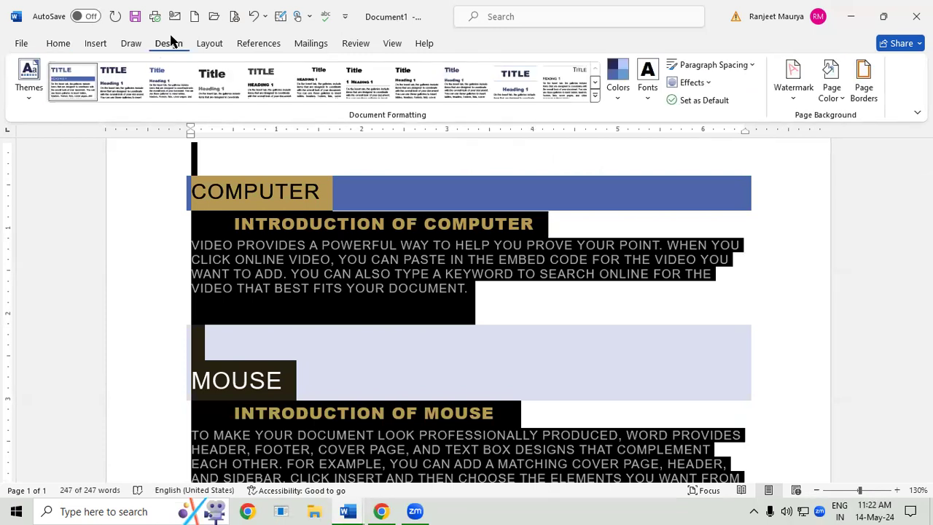
click(66, 45)
click(758, 96)
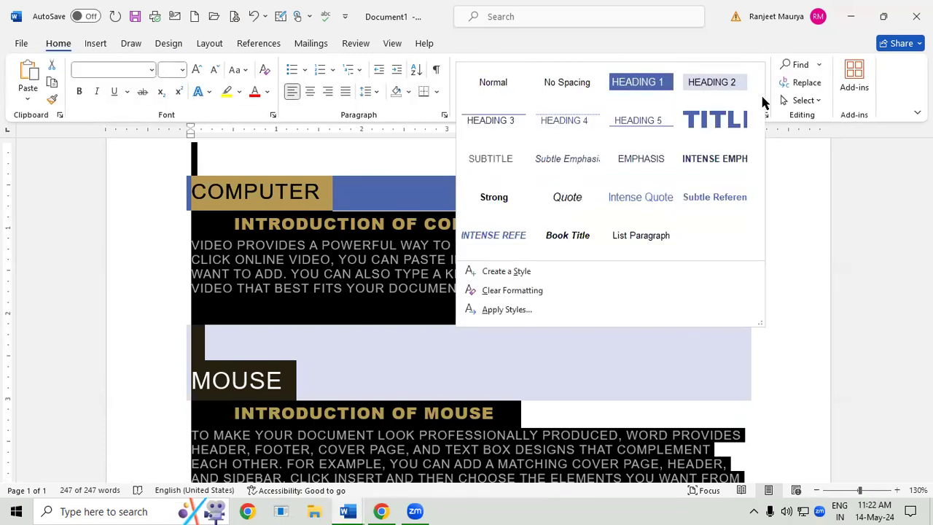
click(613, 85)
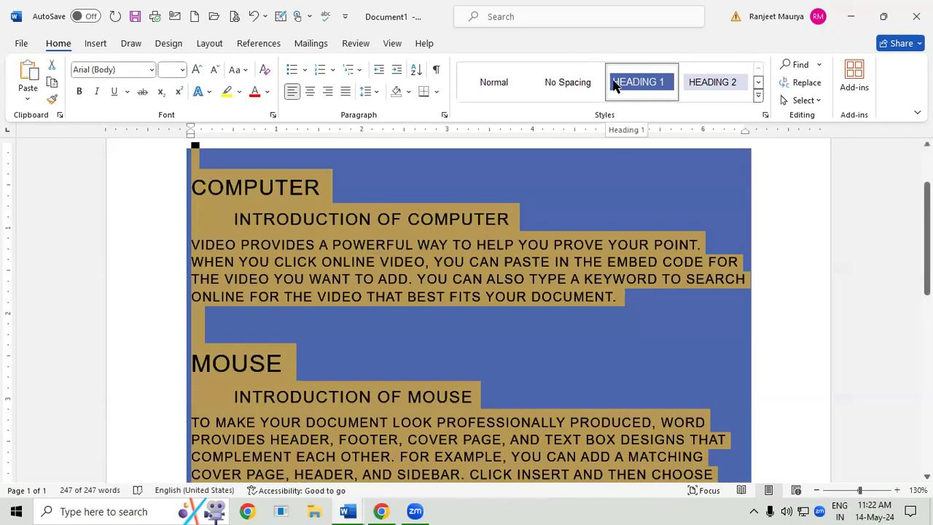
click(633, 211)
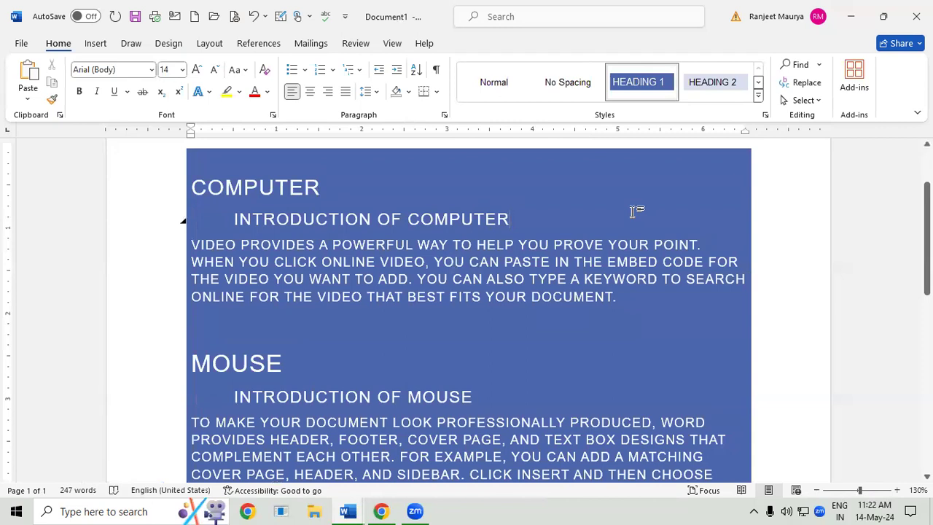
Compare how the document themes, such as Gallery and Basis, affect the styled text in Document1 and the plain text in Document2
key(ctrl+a)
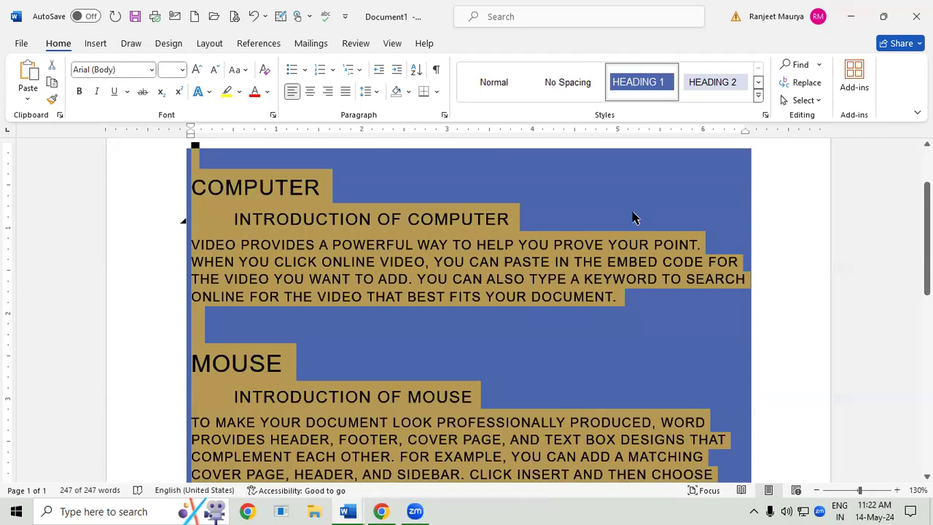
click(169, 44)
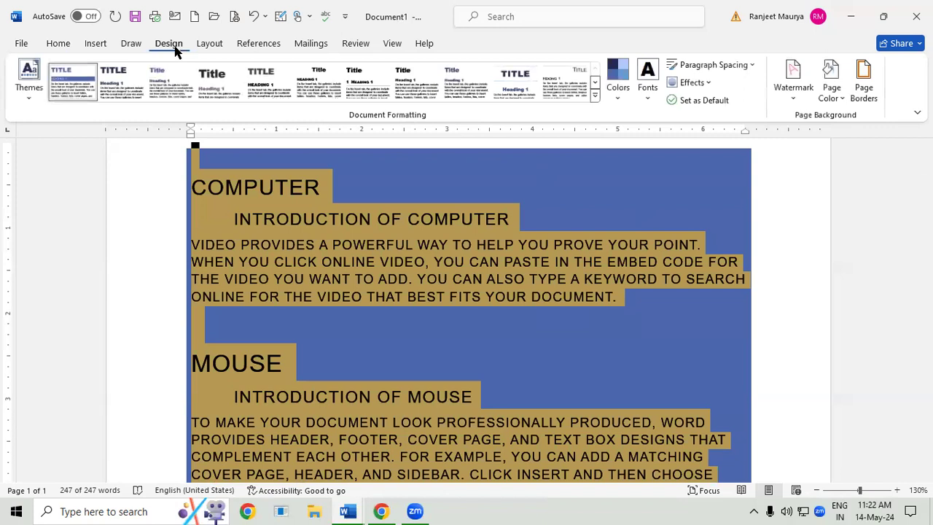
click(21, 93)
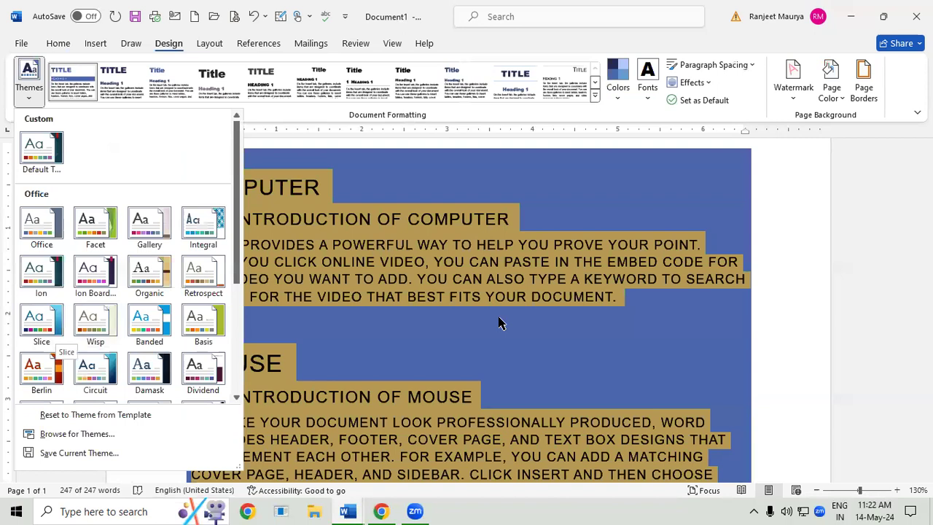
click(498, 322)
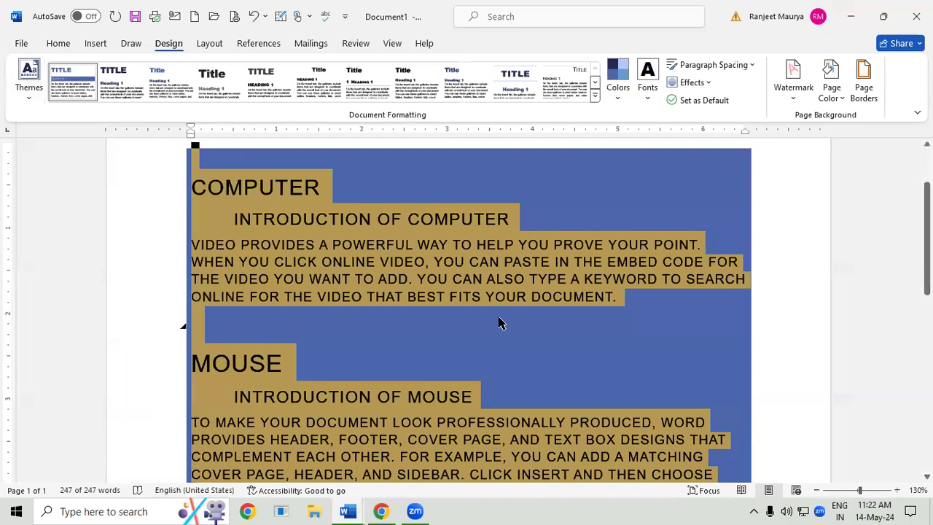
mouse_move(350, 510)
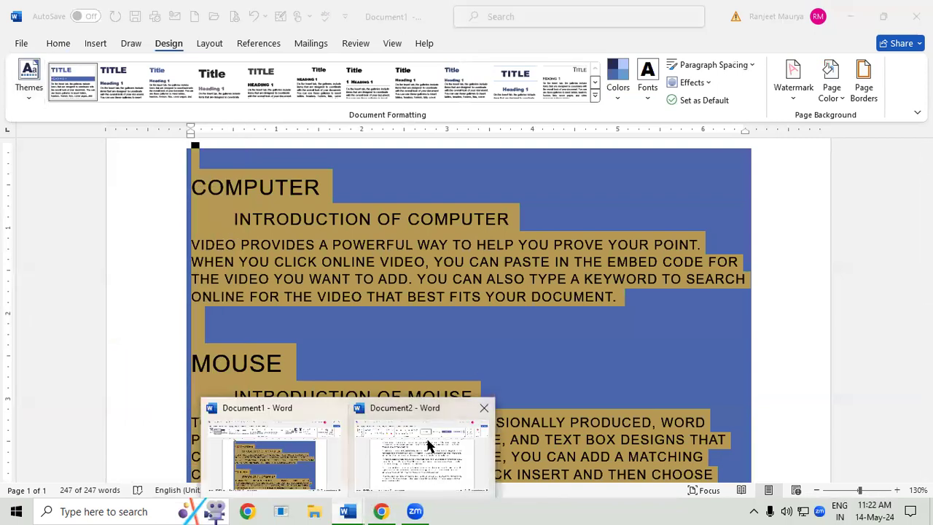
click(427, 443)
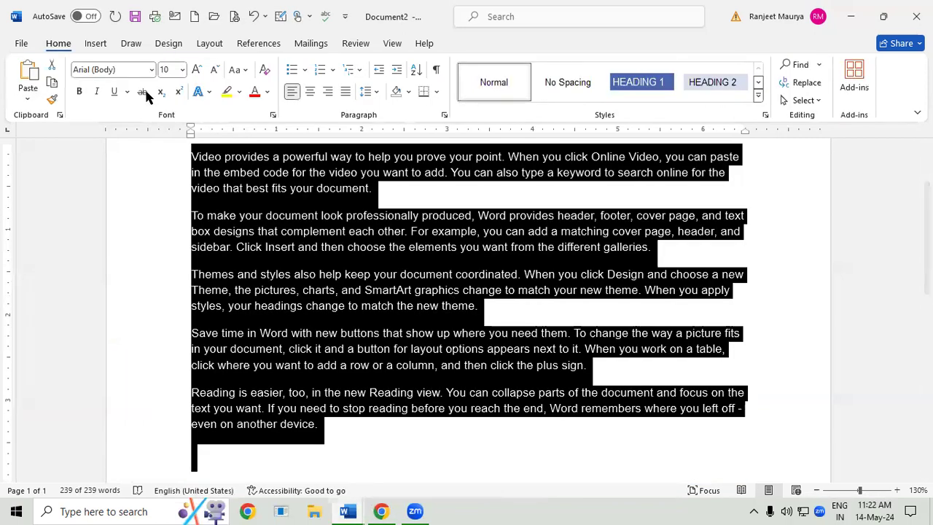
click(169, 43)
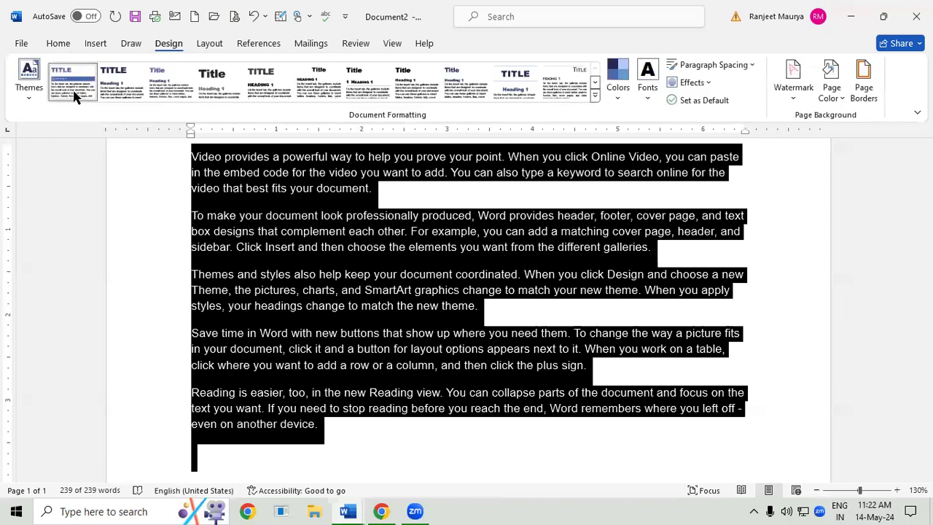
click(37, 88)
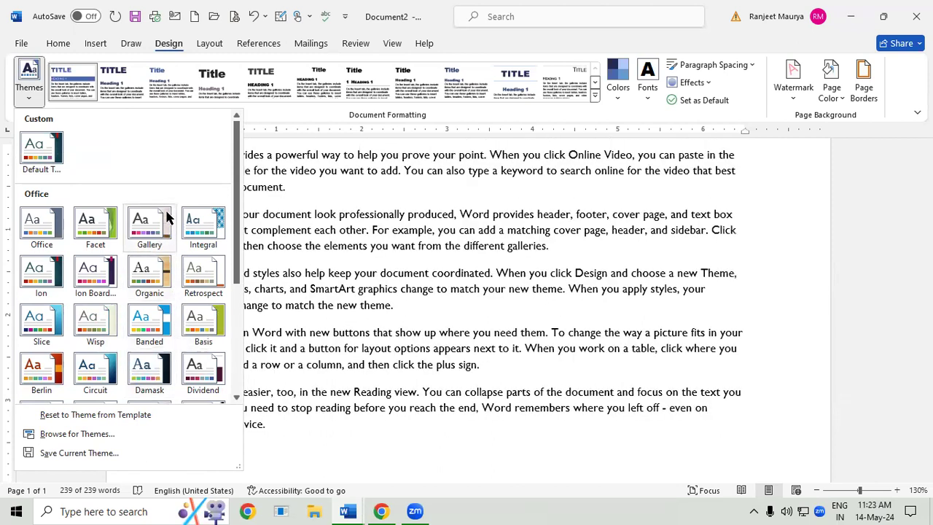
click(517, 254)
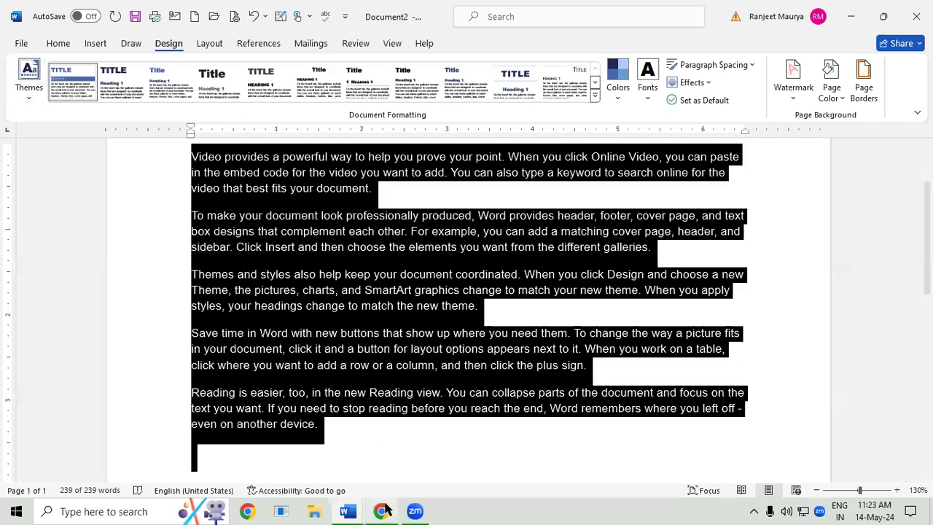
mouse_move(357, 510)
click(291, 454)
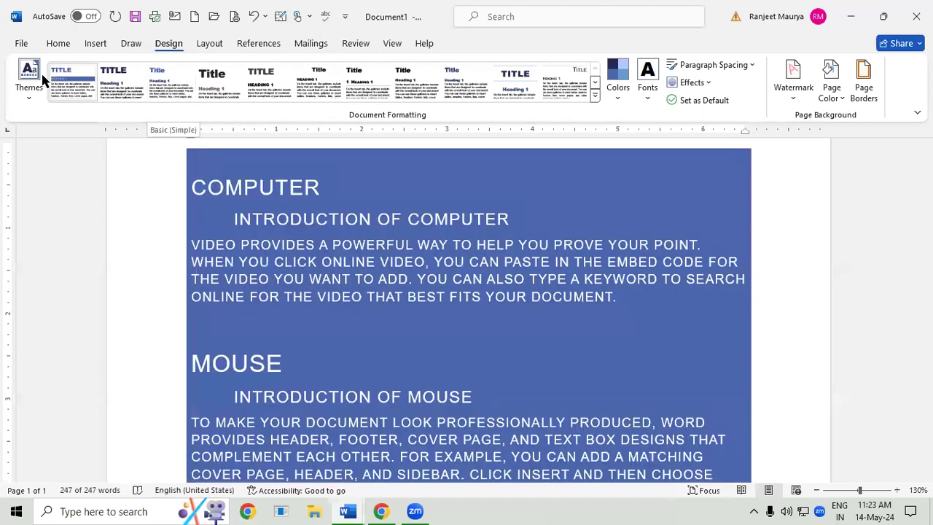
click(36, 77)
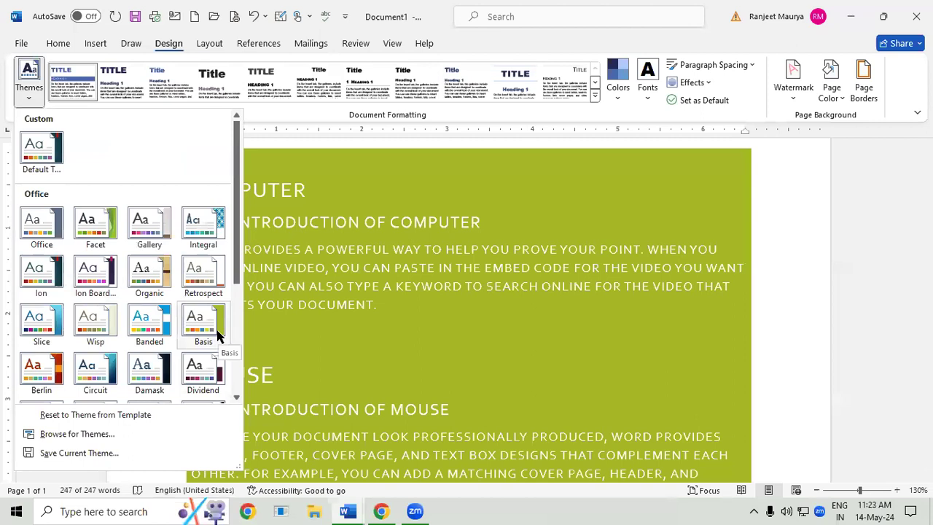
click(427, 325)
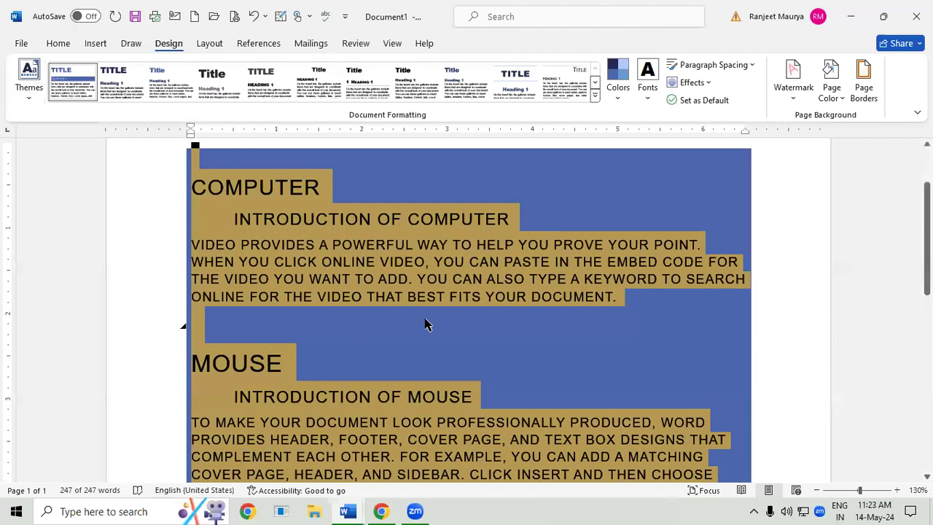
Examine the available theme color sets and the built-in styles with the whole of Document1 selected
click(625, 239)
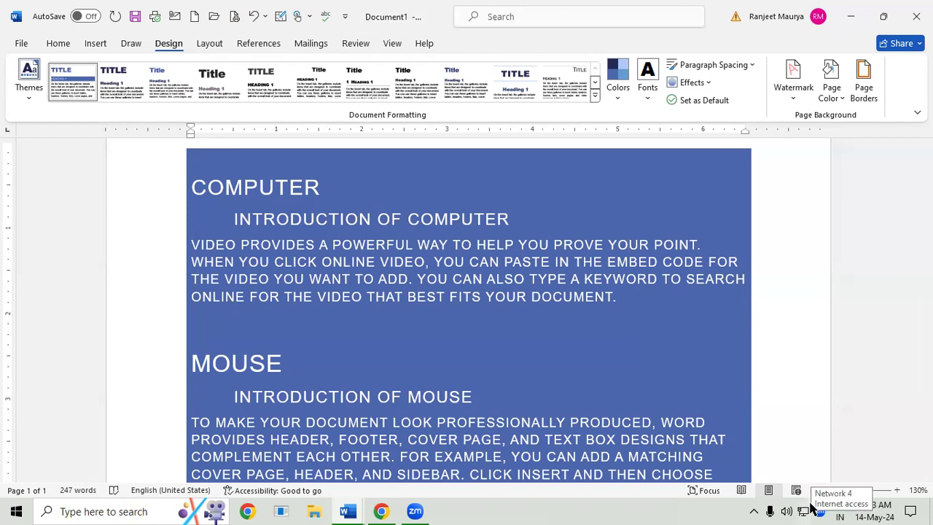
key(ctrl+a)
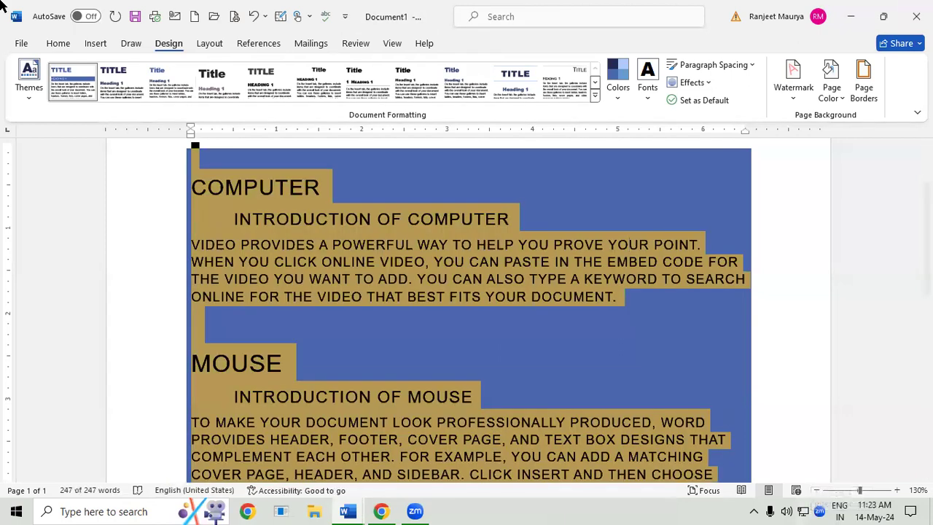
click(626, 81)
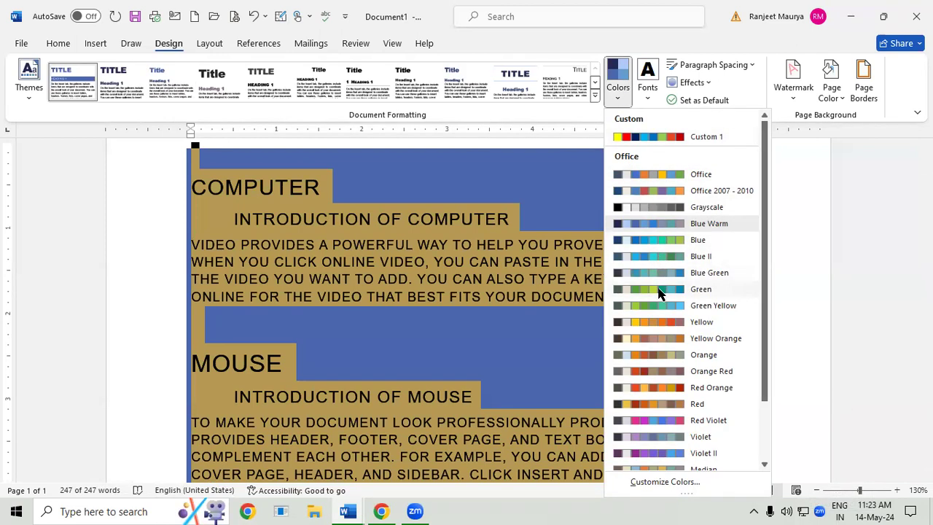
click(419, 352)
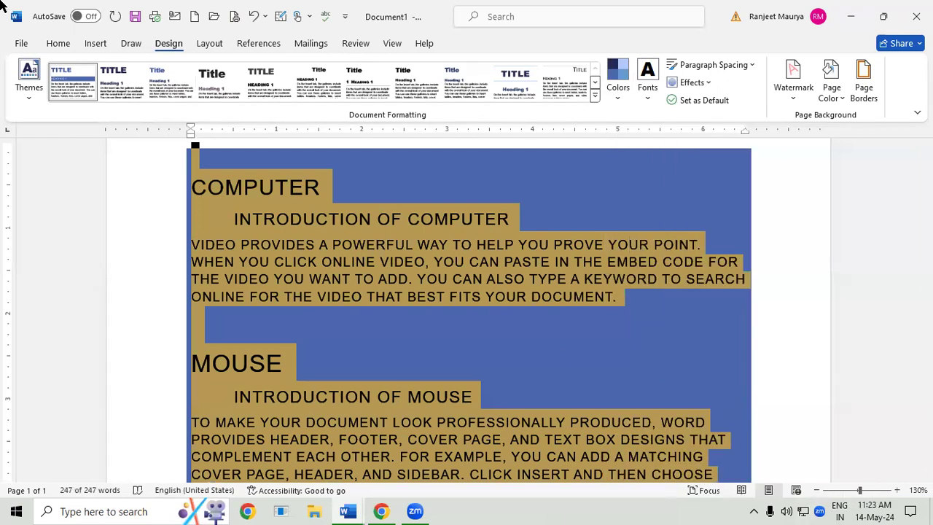
click(61, 45)
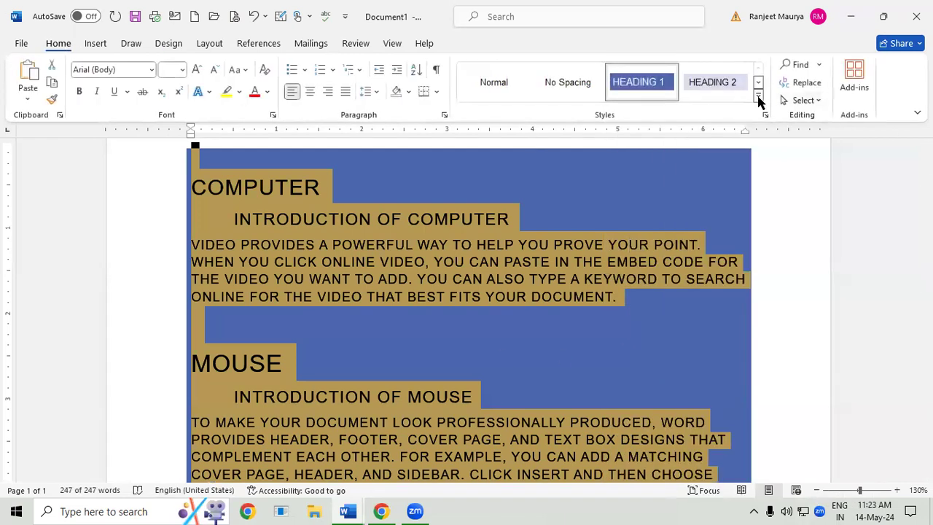
click(756, 96)
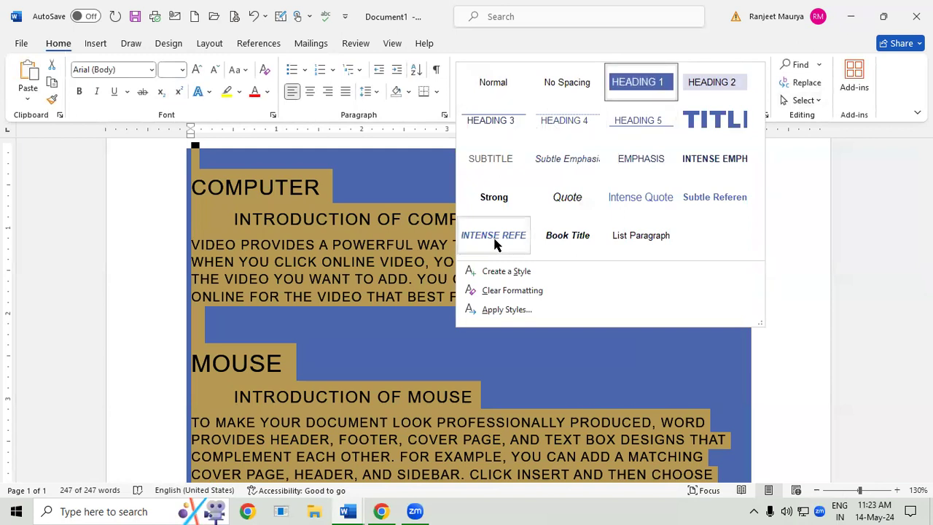
click(150, 236)
double_click(608, 253)
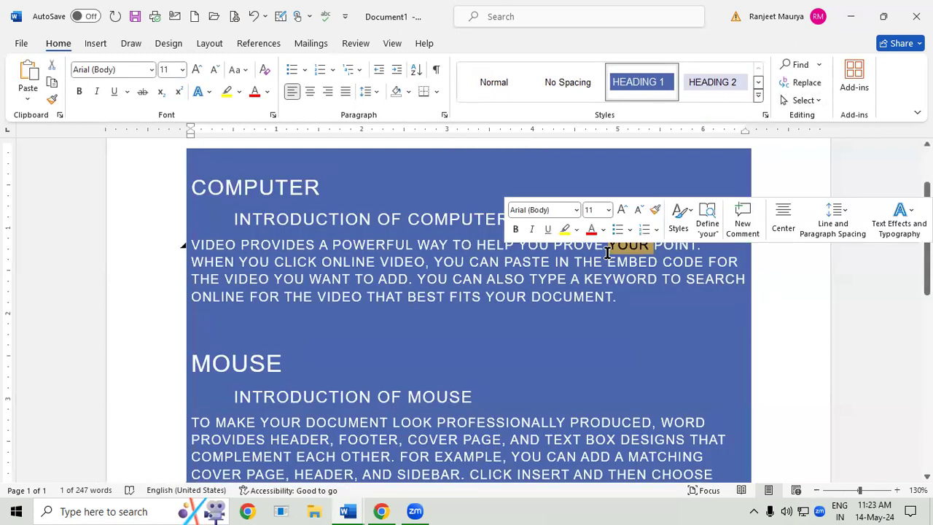
Try a different built-in style set on the entire text of the document
key(ctrl+a)
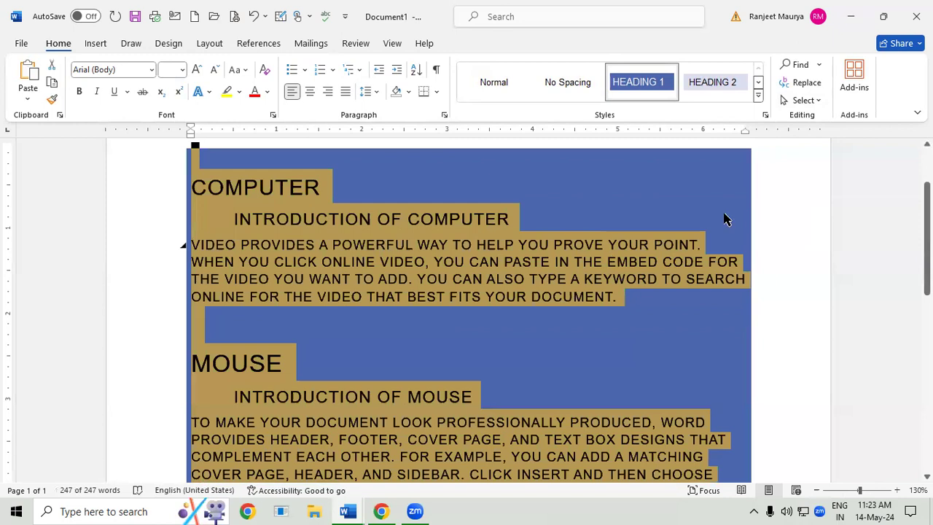
click(758, 95)
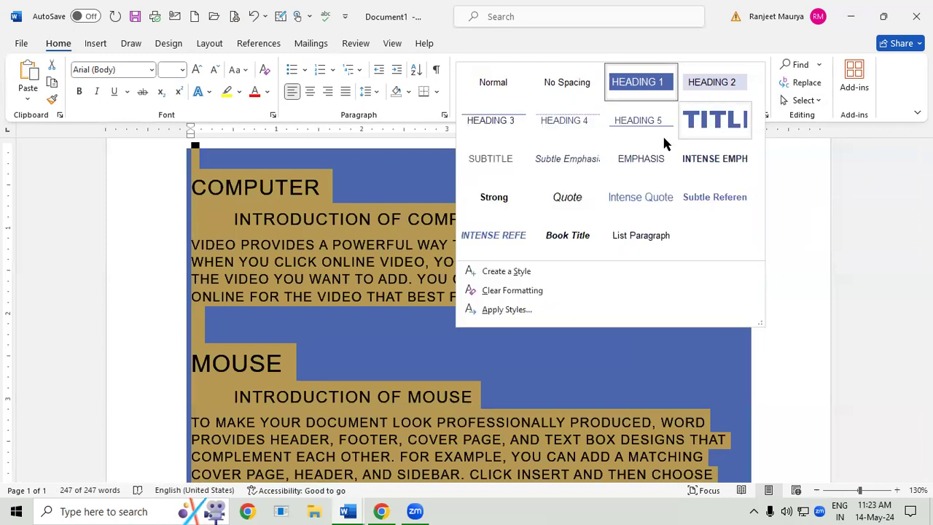
key(Escape)
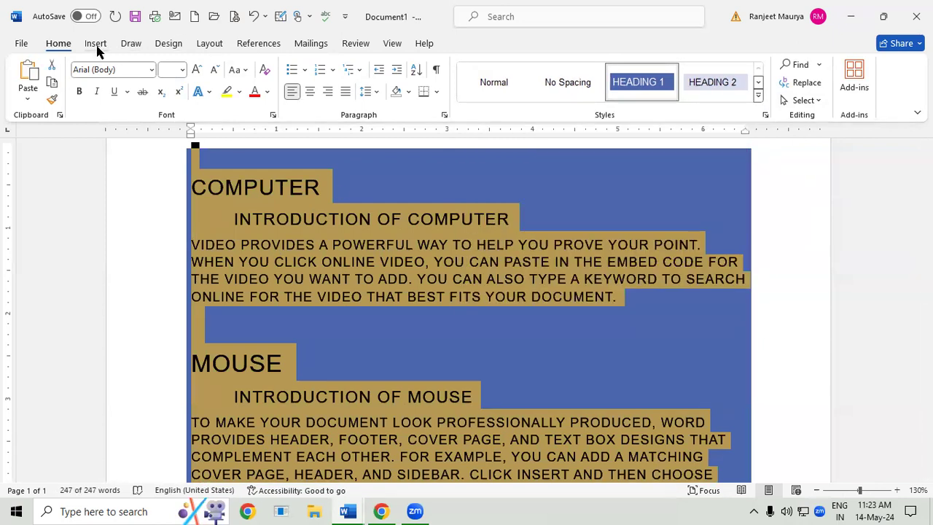
click(182, 46)
click(594, 98)
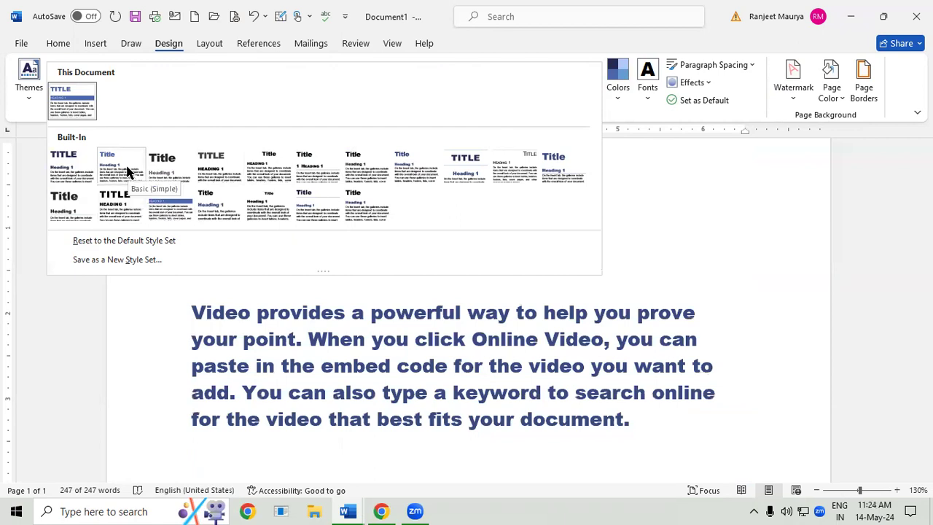
click(319, 191)
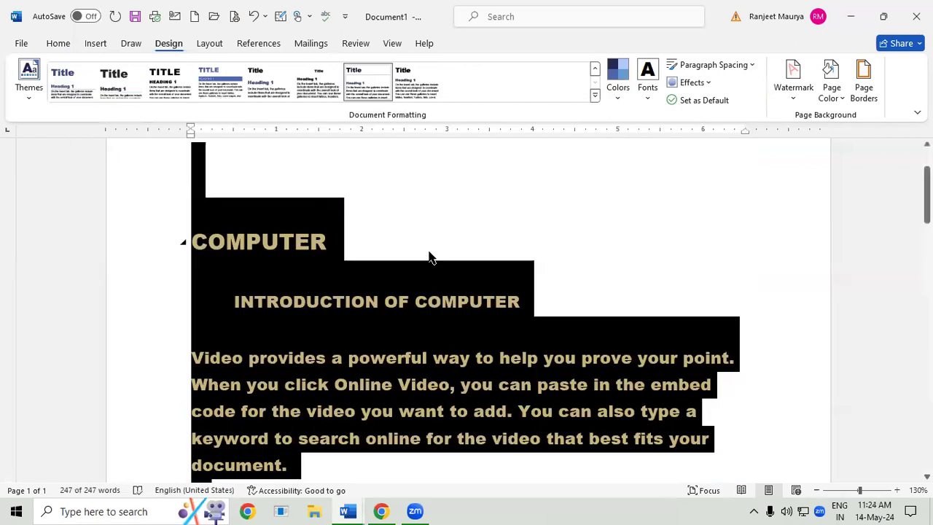
Review the style sets and theme colors, and apply the Shaded style set to the whole document
click(430, 253)
key(ctrl+a)
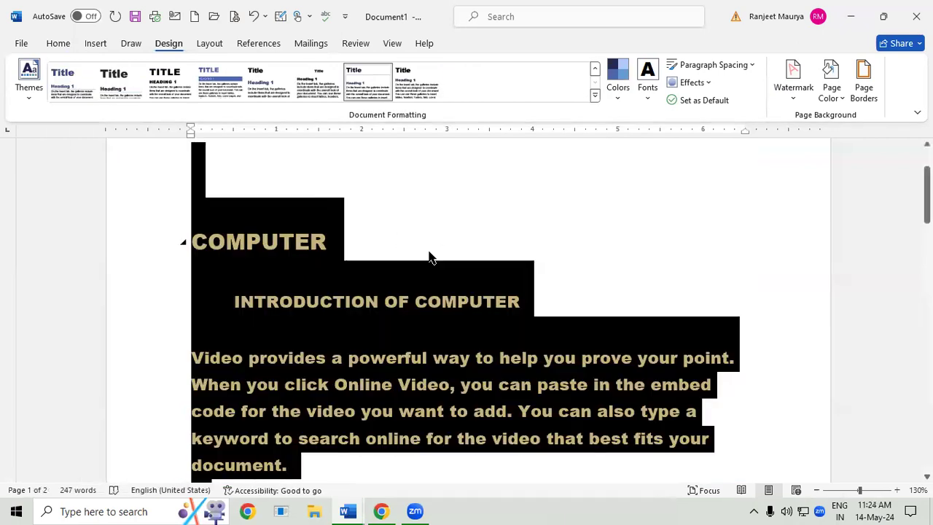
click(595, 95)
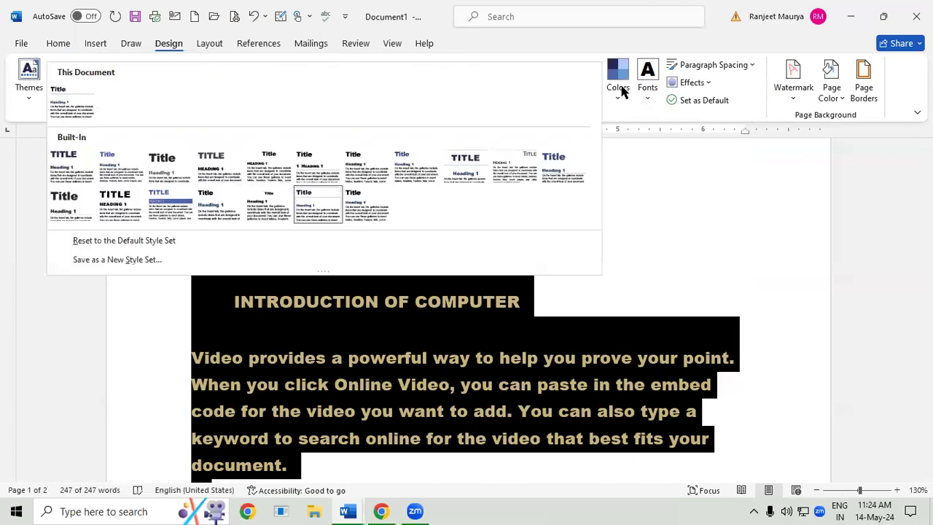
click(618, 86)
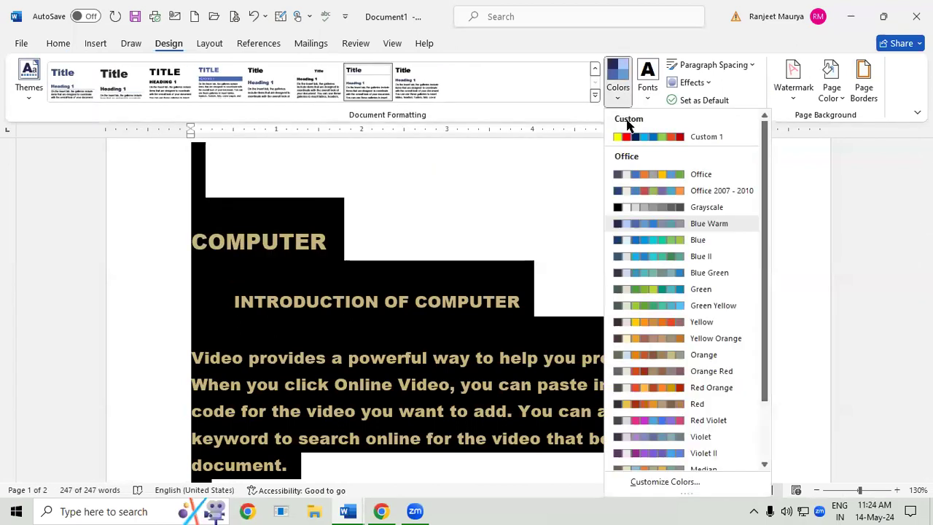
click(467, 375)
click(220, 81)
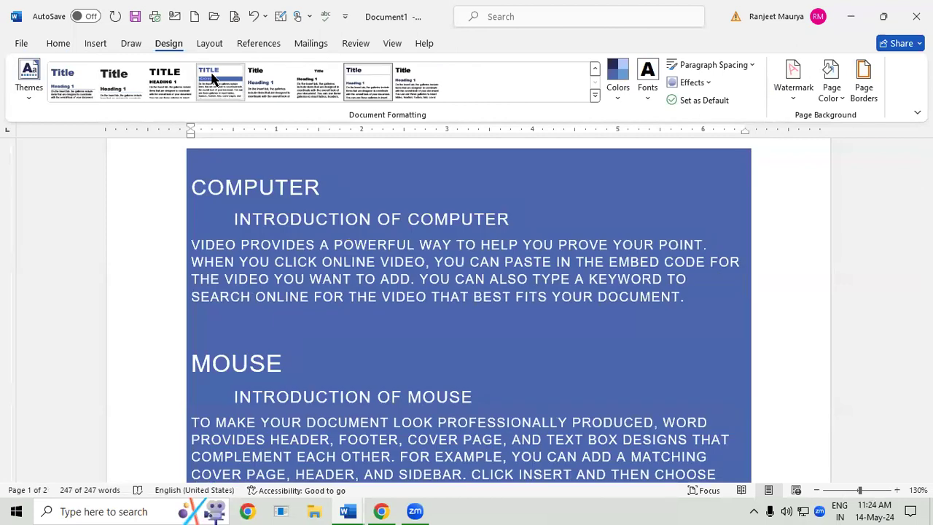
Apply the Facet theme to the document and set its theme colors to Orange Red
click(620, 84)
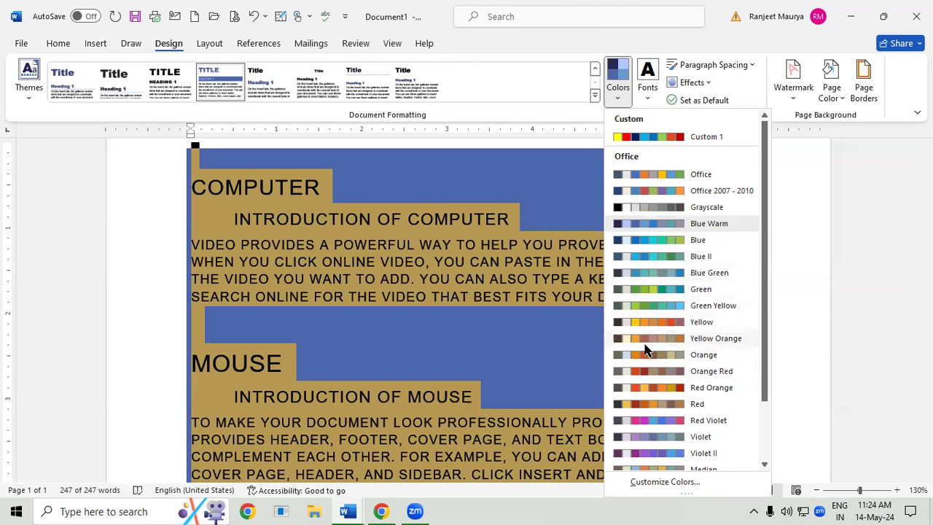
click(28, 79)
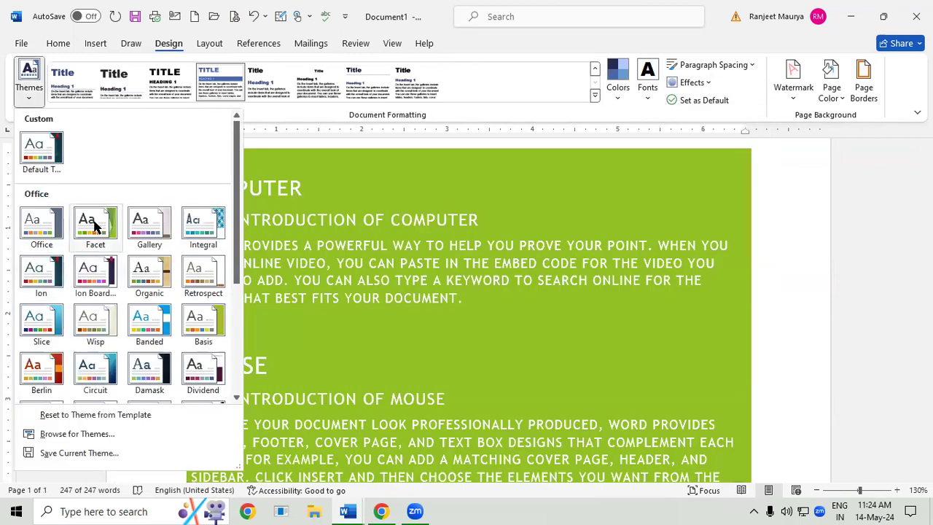
click(95, 224)
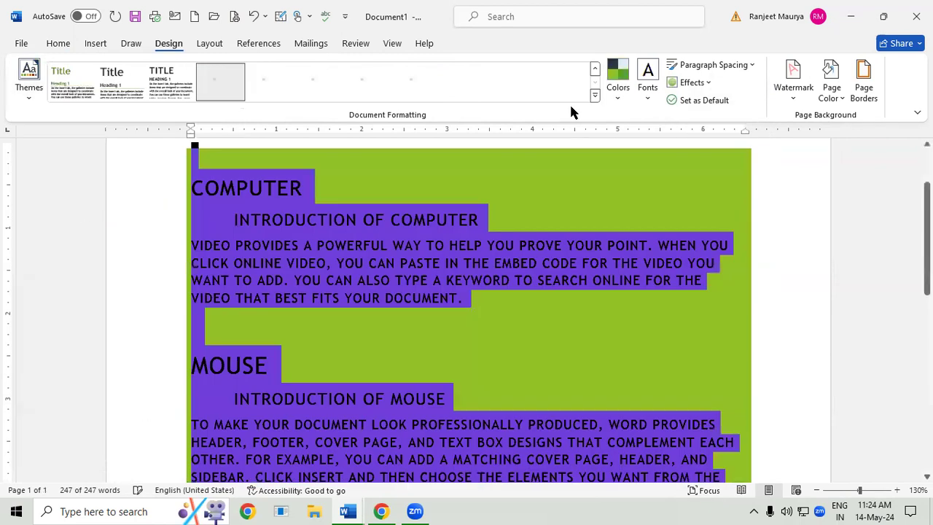
click(610, 81)
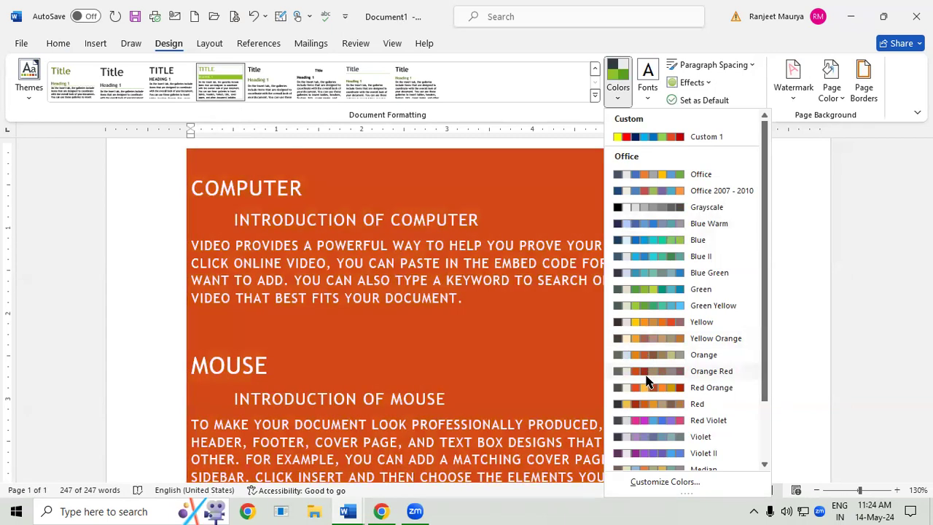
click(647, 381)
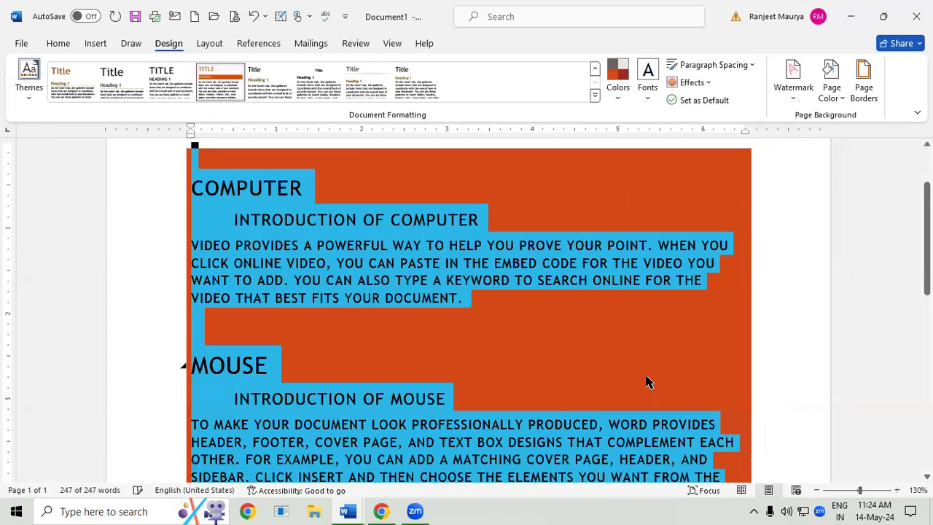
Preview theme font sets such as Candara and Arial-Times New Roman, and look over the available theme effects
click(646, 91)
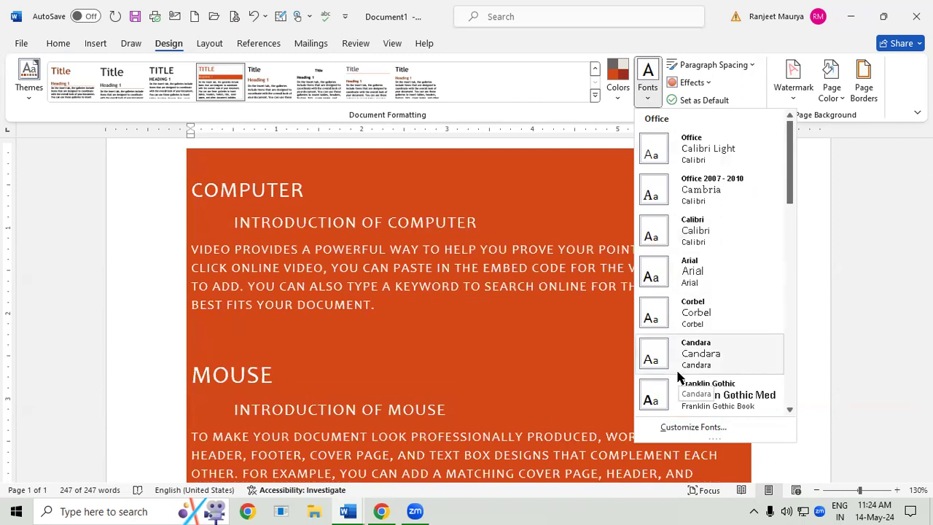
drag(789, 200, 798, 350)
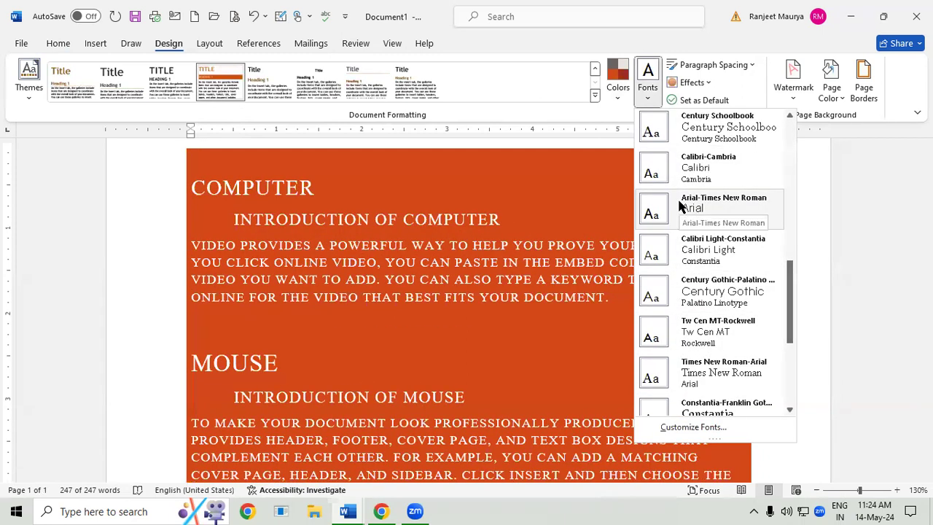
click(413, 277)
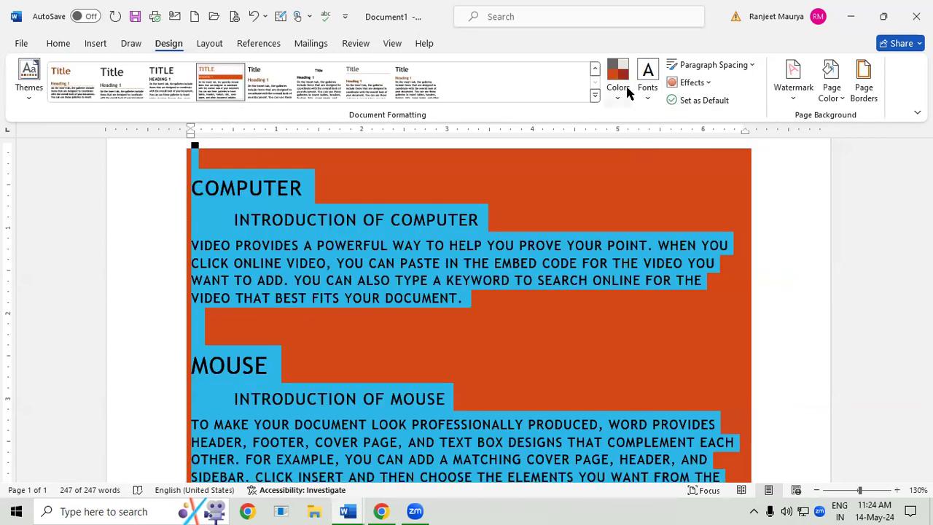
click(691, 84)
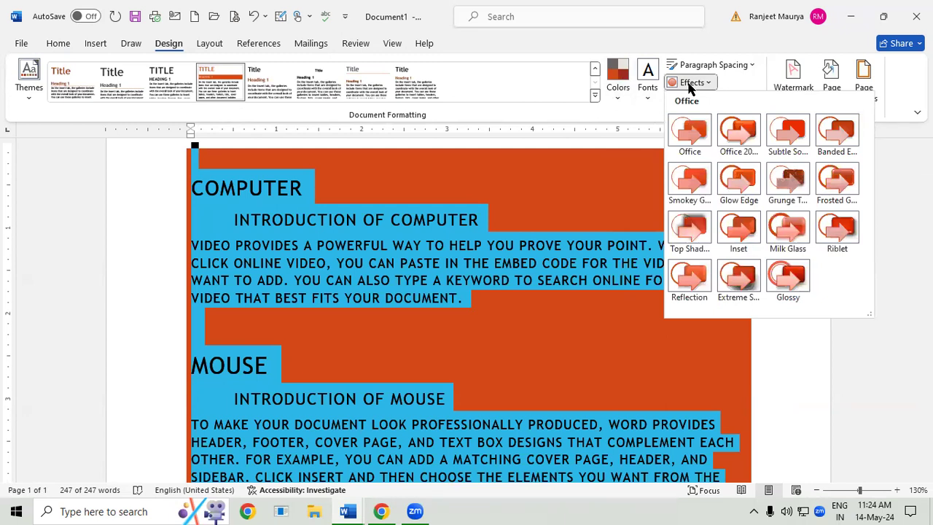
click(461, 182)
Set the theme colors to Office and review the theme effects in the new colors
click(617, 73)
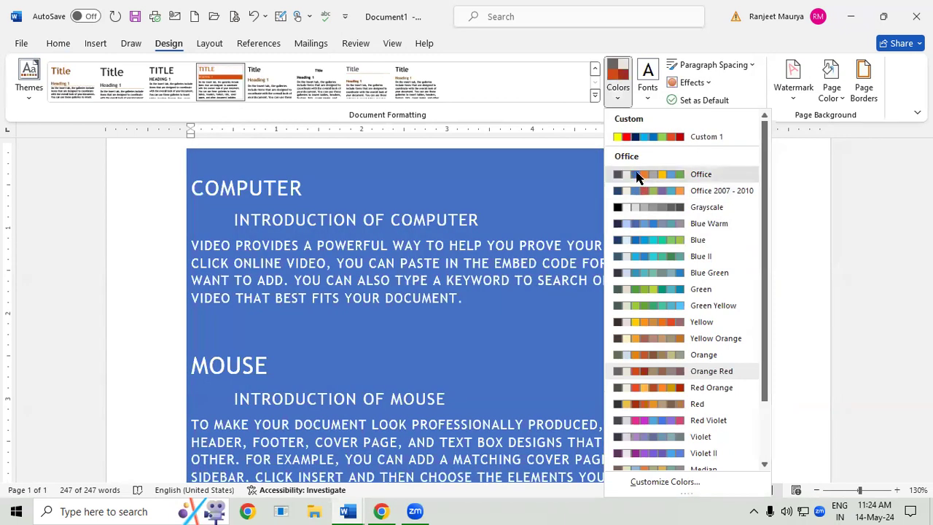
click(641, 176)
click(696, 83)
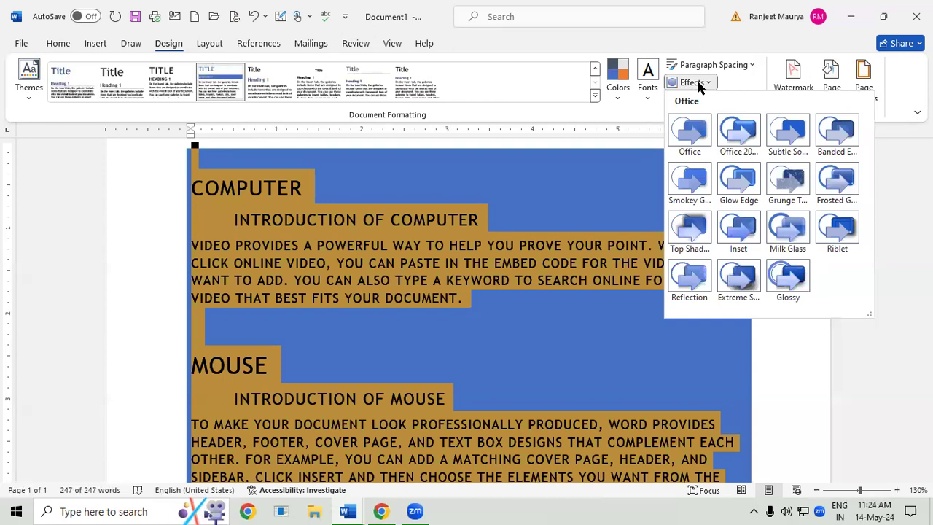
click(471, 284)
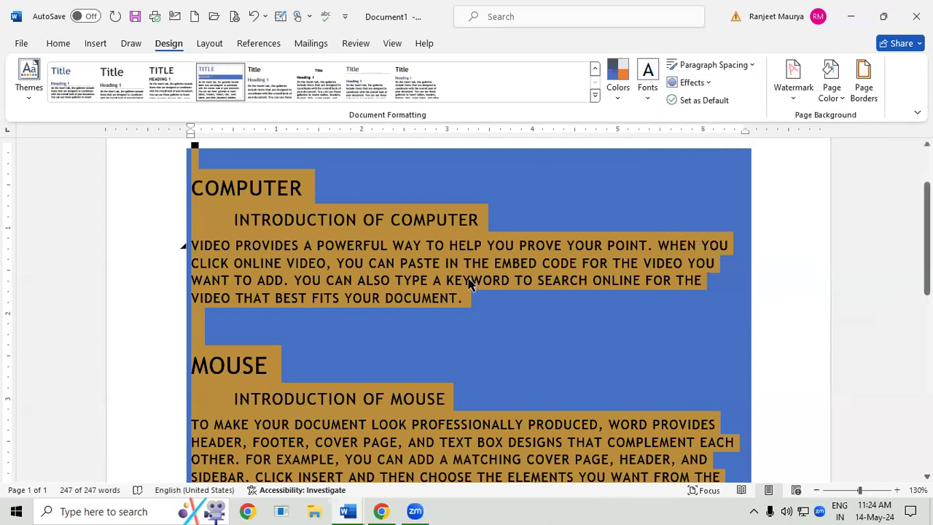
Preview paragraph spacing options such as Double, and save the current style set and theme as the default for new documents
click(725, 67)
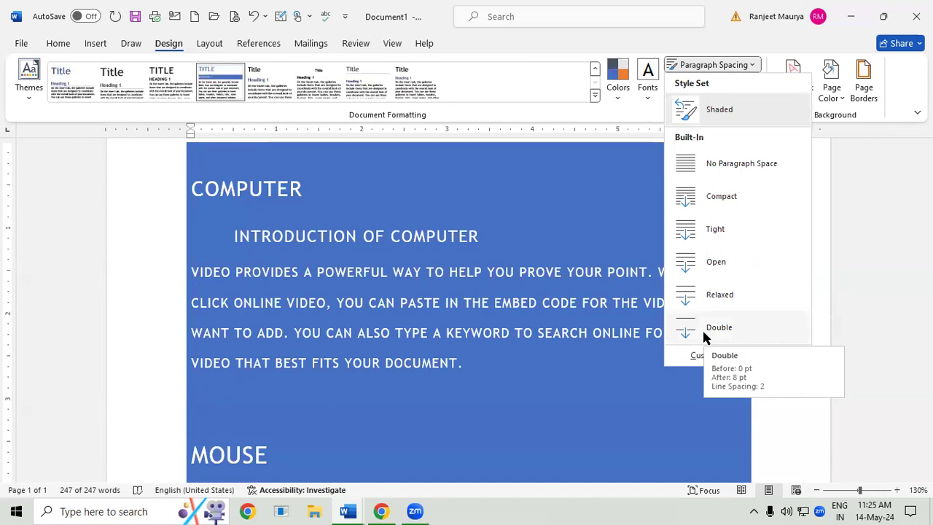
click(287, 367)
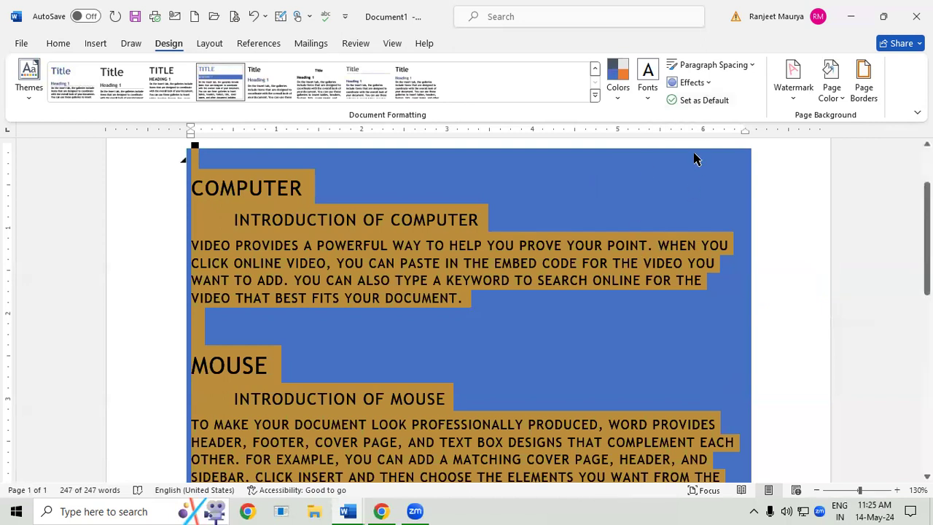
click(712, 102)
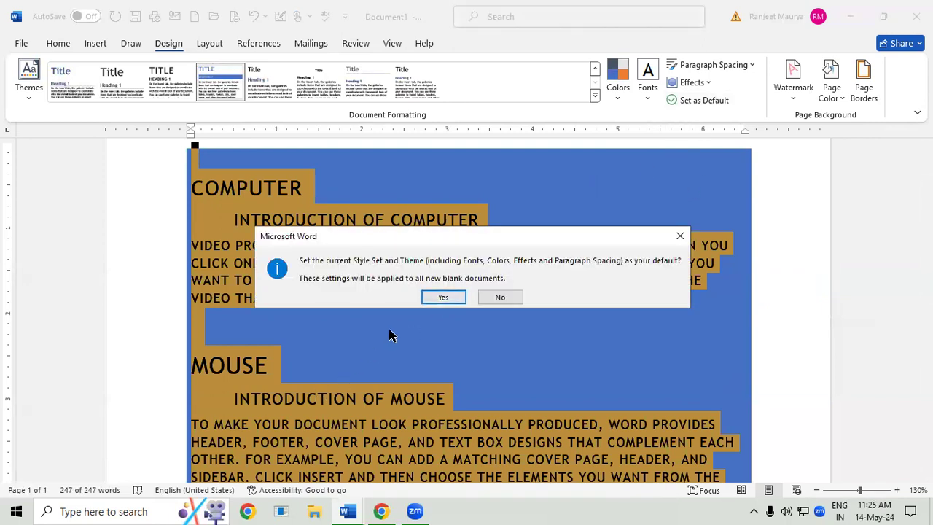
click(443, 297)
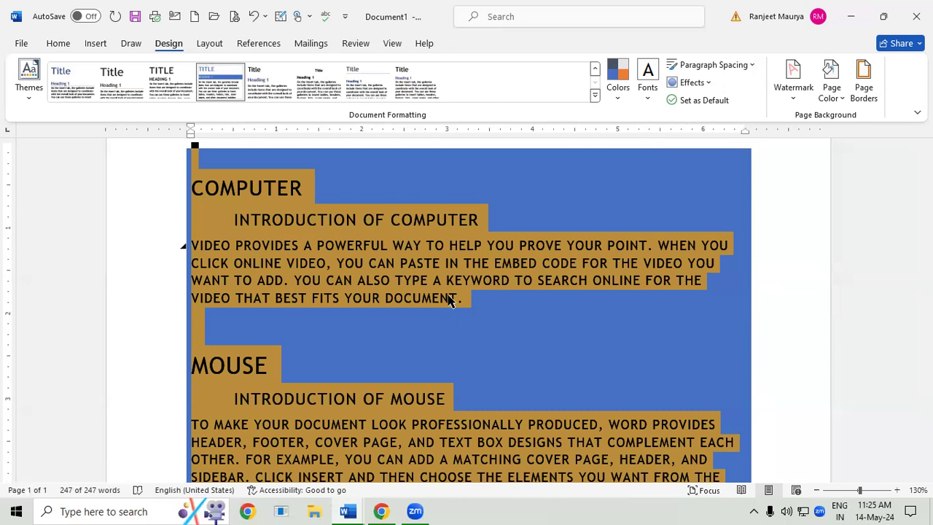
Apply a plain black-and-white built-in style set with all-caps headings to the document and deselect the text
click(594, 95)
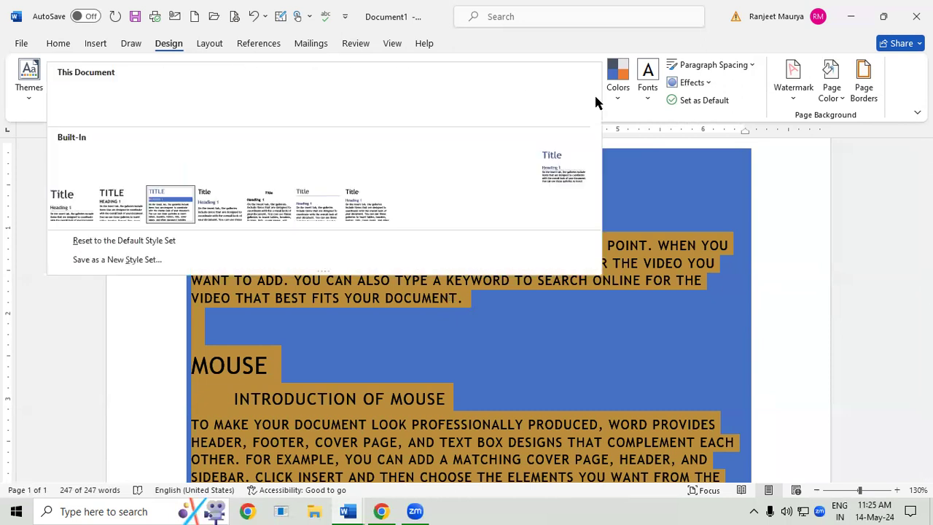
click(215, 159)
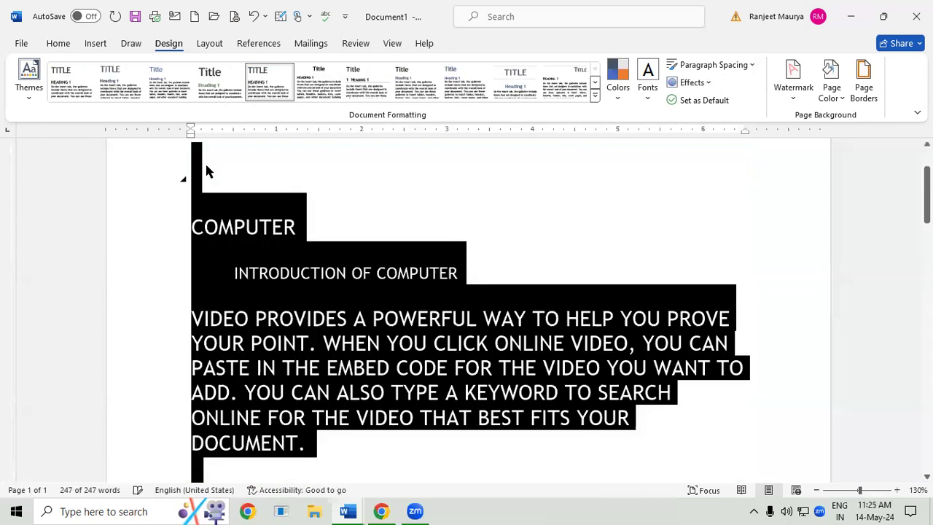
click(632, 320)
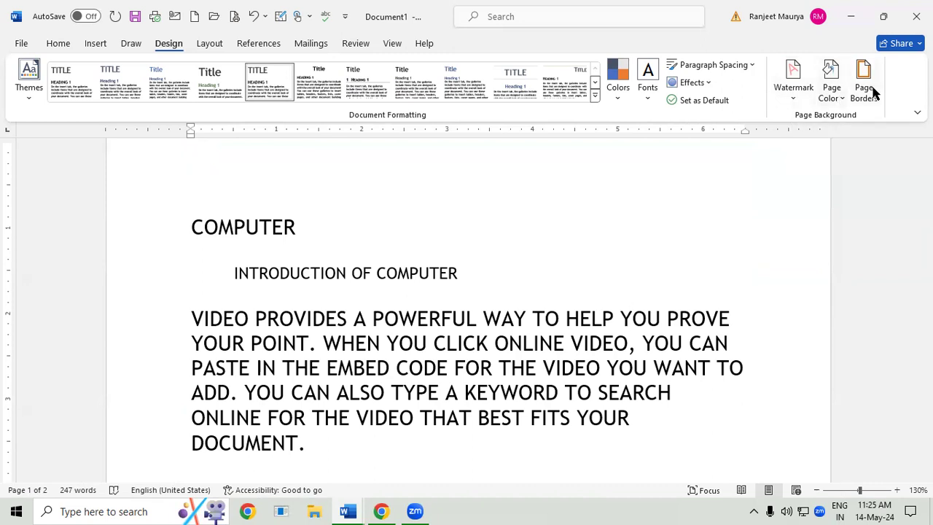
click(624, 246)
Start a custom picture watermark and browse for its image in the files on the computer
click(775, 89)
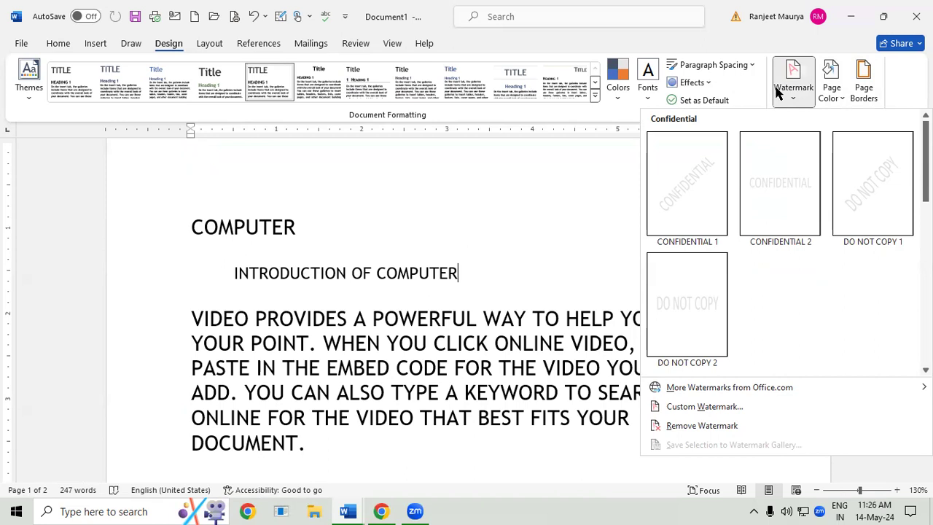
click(713, 408)
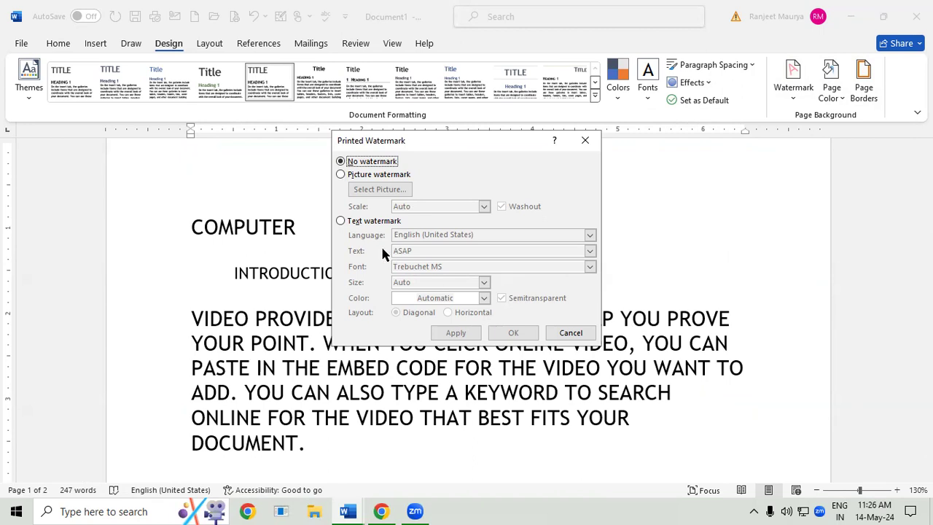
click(365, 178)
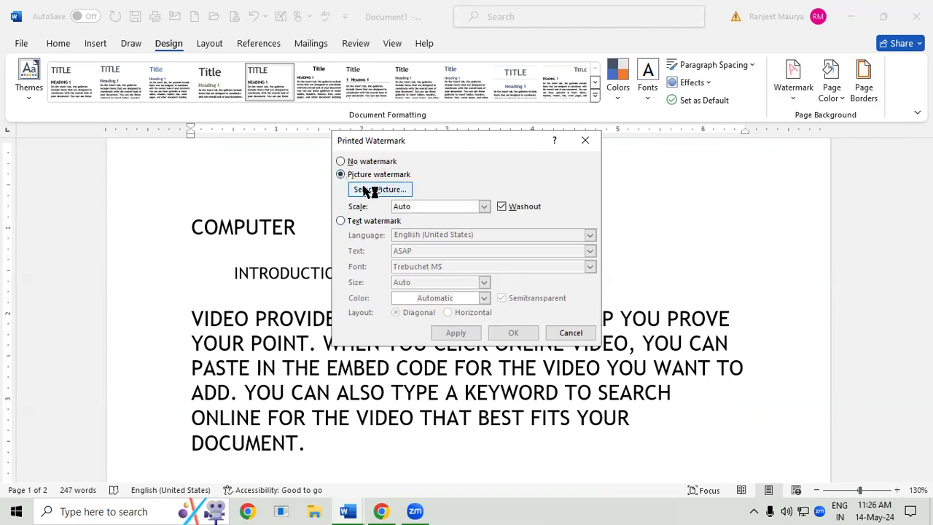
click(365, 190)
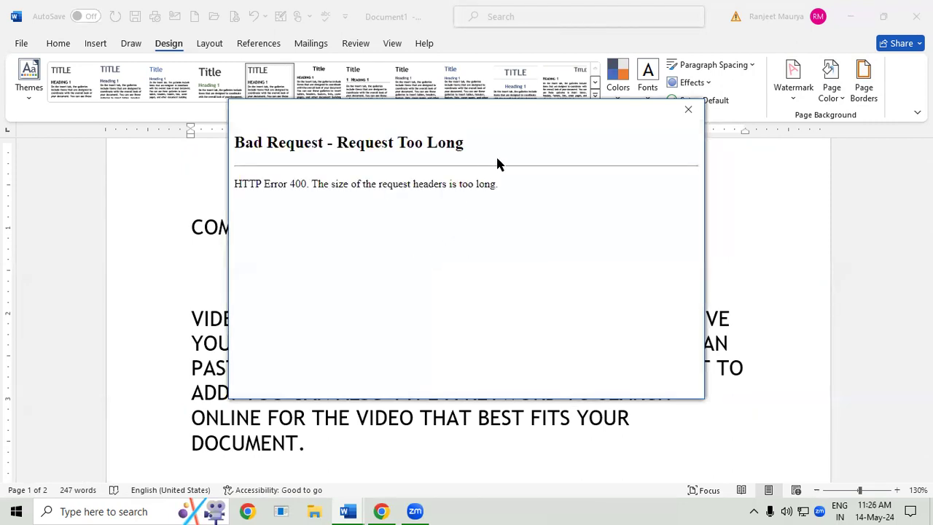
click(690, 109)
click(366, 191)
click(688, 109)
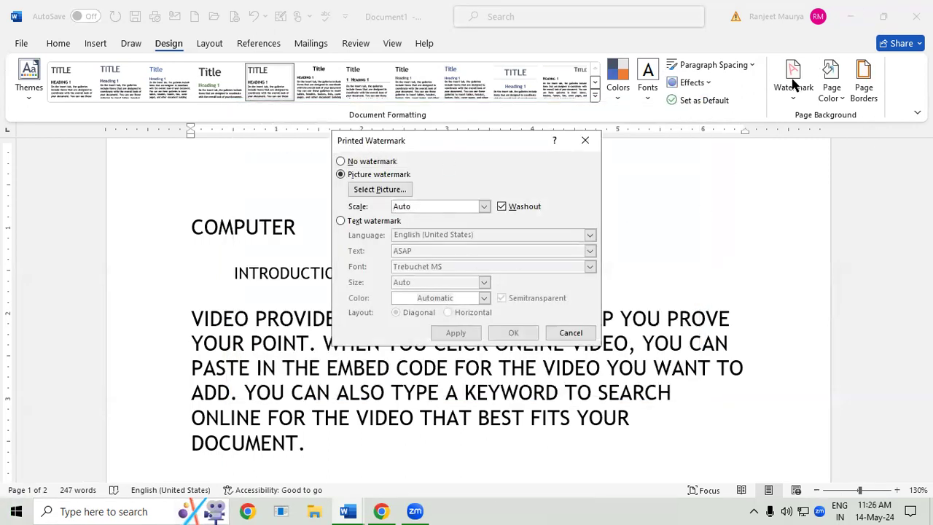
click(376, 191)
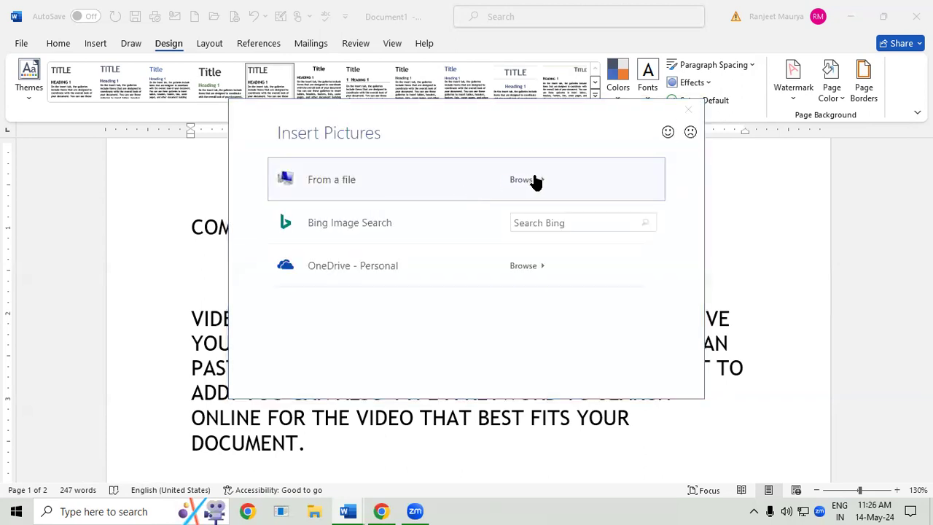
click(534, 181)
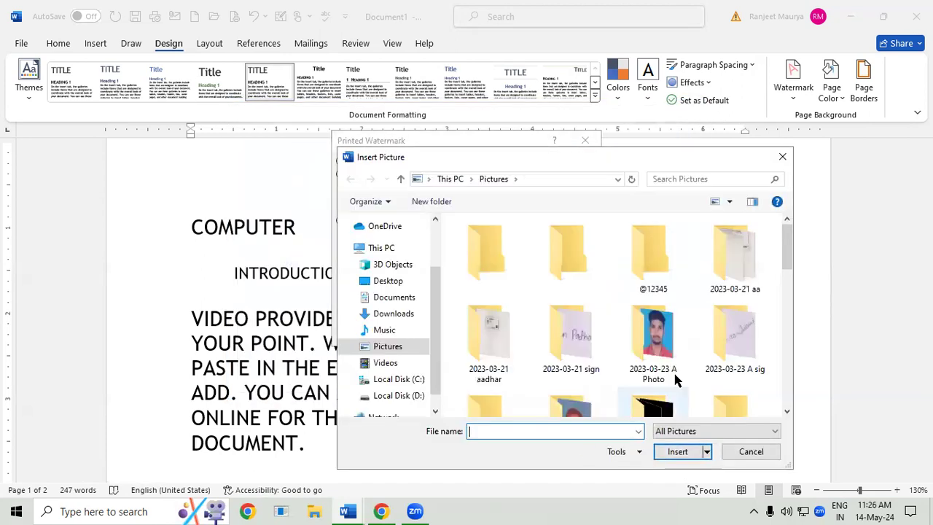
Look through the Pictures and Documents folders and insert GIT LOGO from the Music folder as the watermark picture
drag(787, 244, 822, 323)
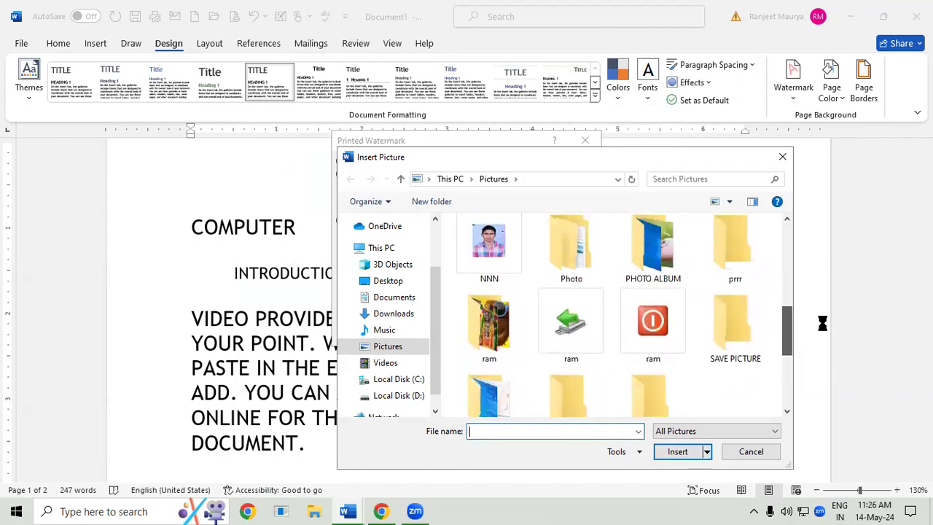
double_click(469, 314)
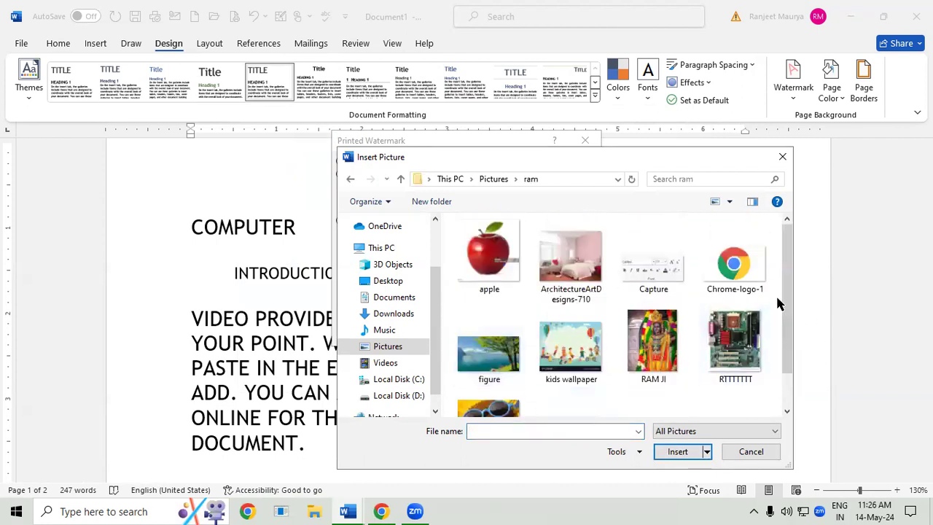
scroll(791, 315, down, 2)
scroll(780, 240, up, 1)
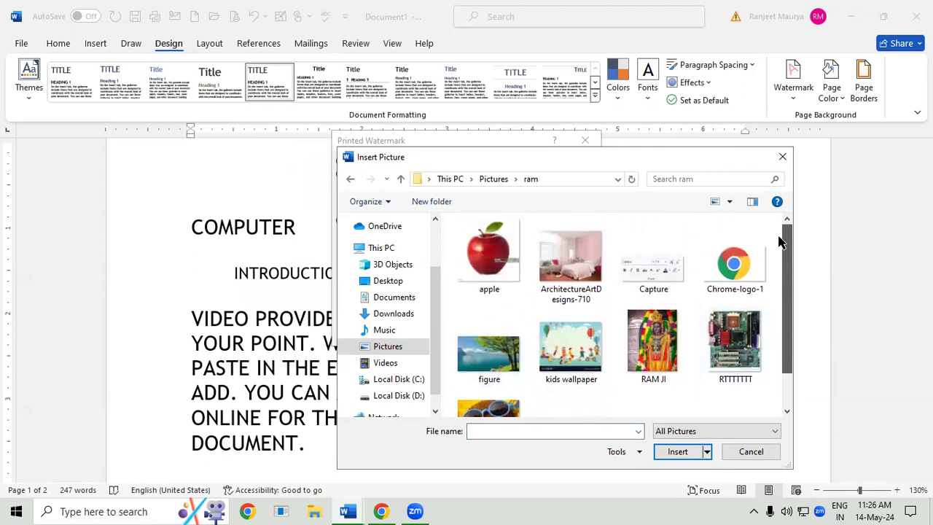
click(410, 298)
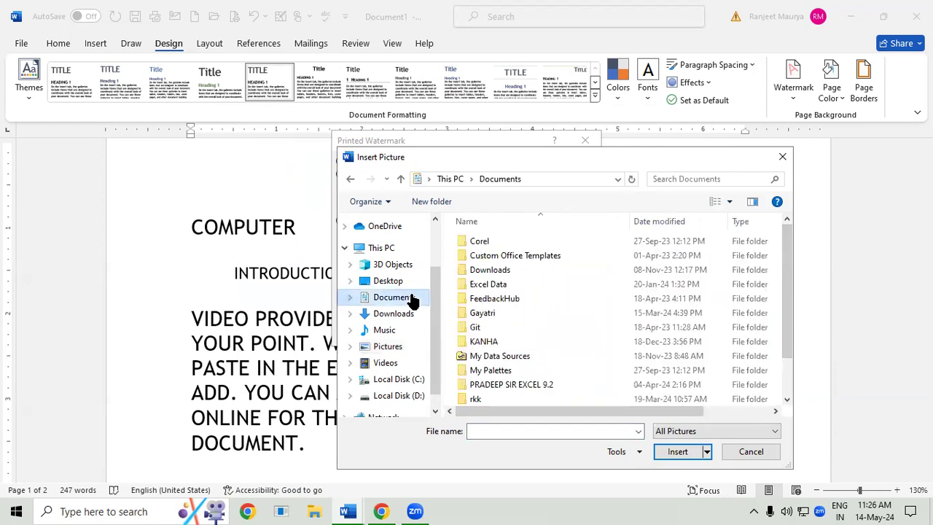
click(384, 330)
drag(787, 227, 809, 312)
click(570, 284)
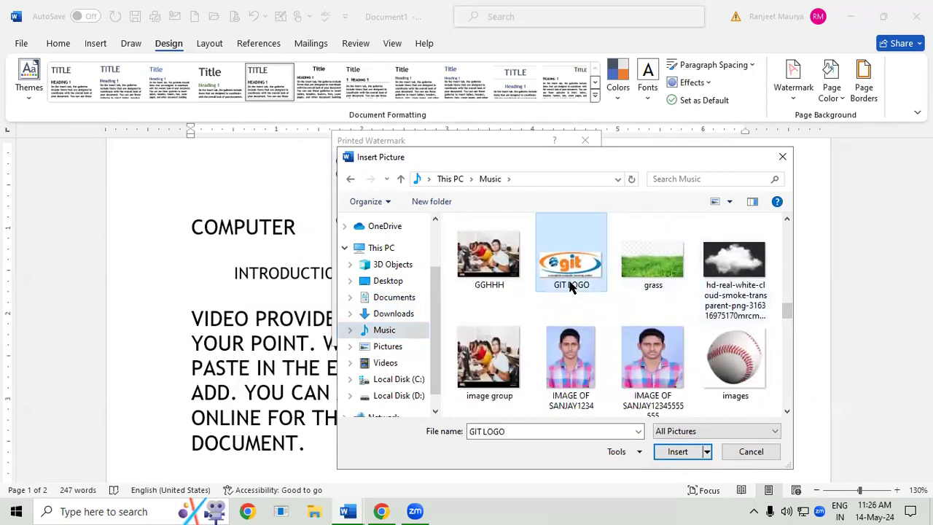
click(677, 452)
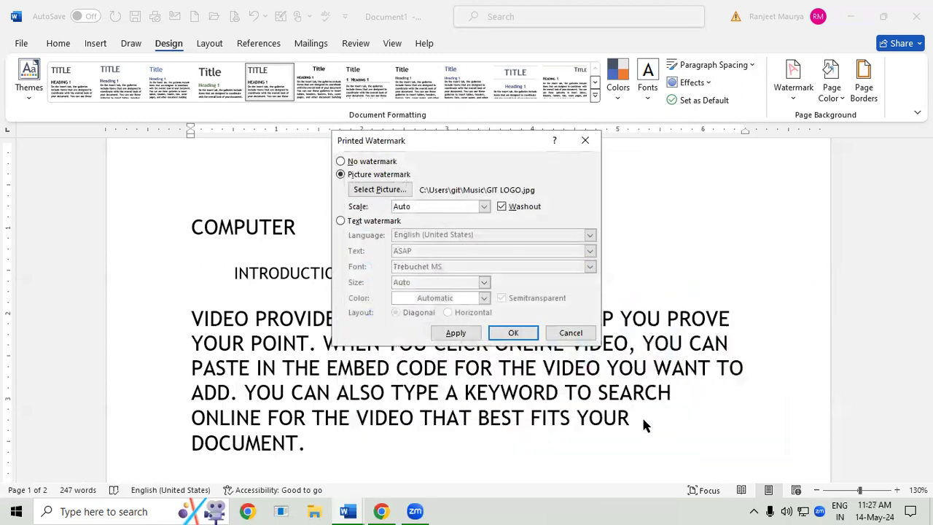
Apply the washed-out logo watermark at Auto scale and check it behind the text
click(457, 334)
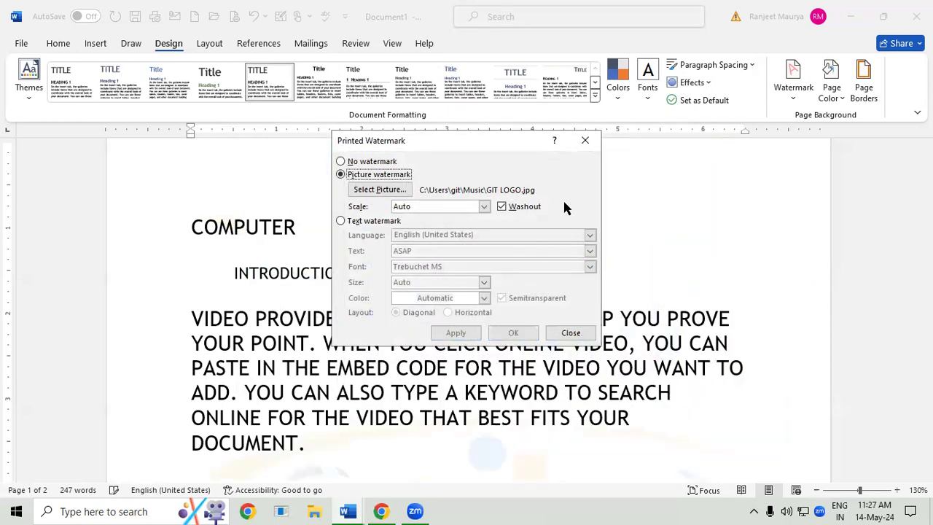
click(584, 140)
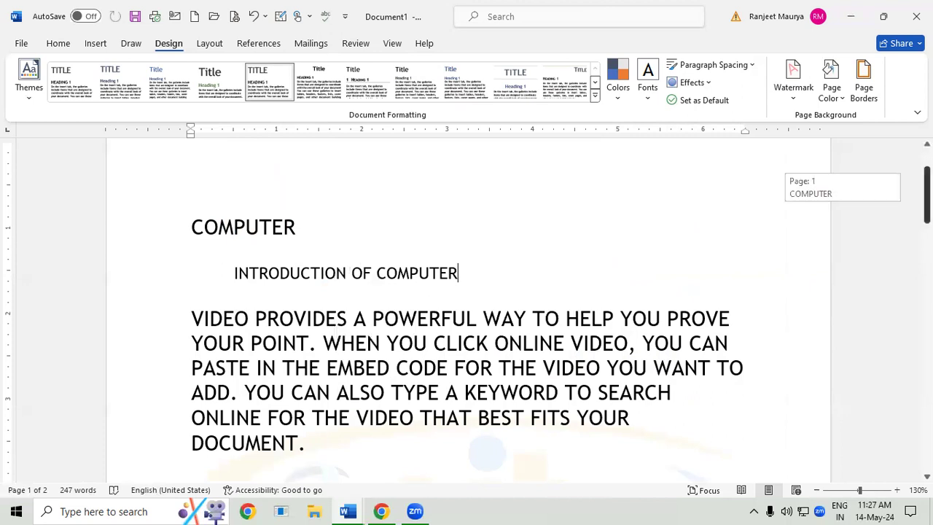
scroll(466, 306, down, 5)
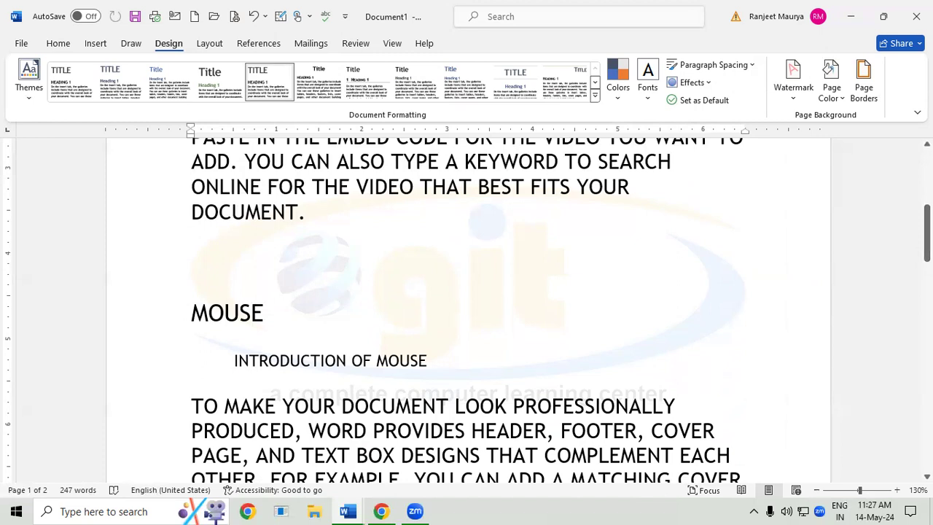
Turn off Washout for the existing picture watermark and apply the change
click(794, 97)
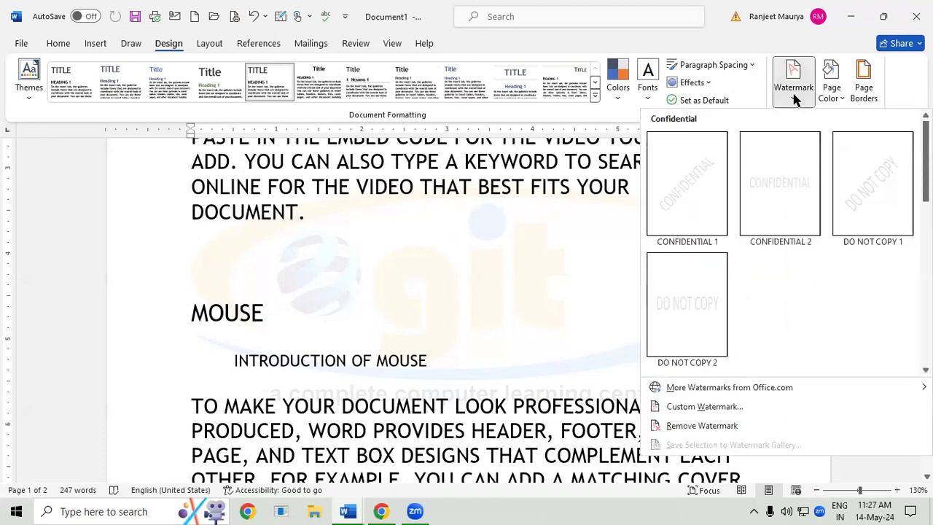
click(705, 406)
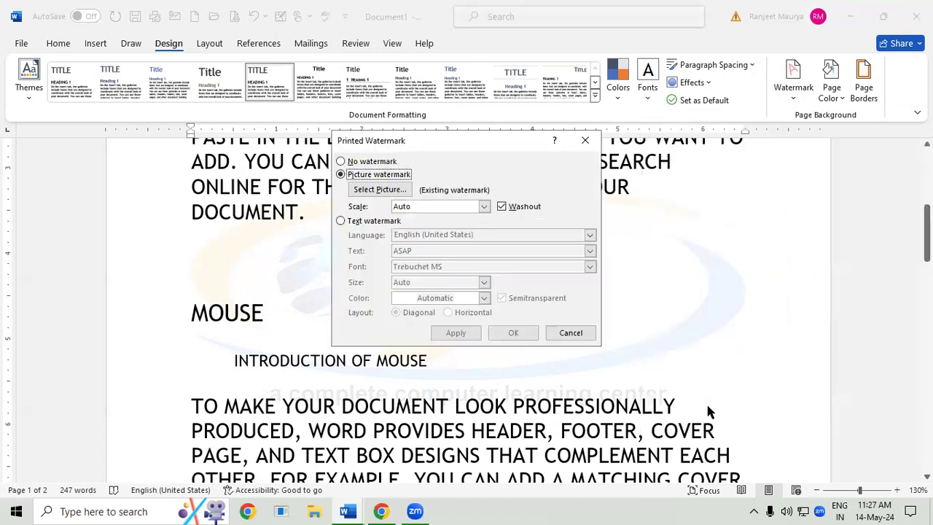
click(508, 209)
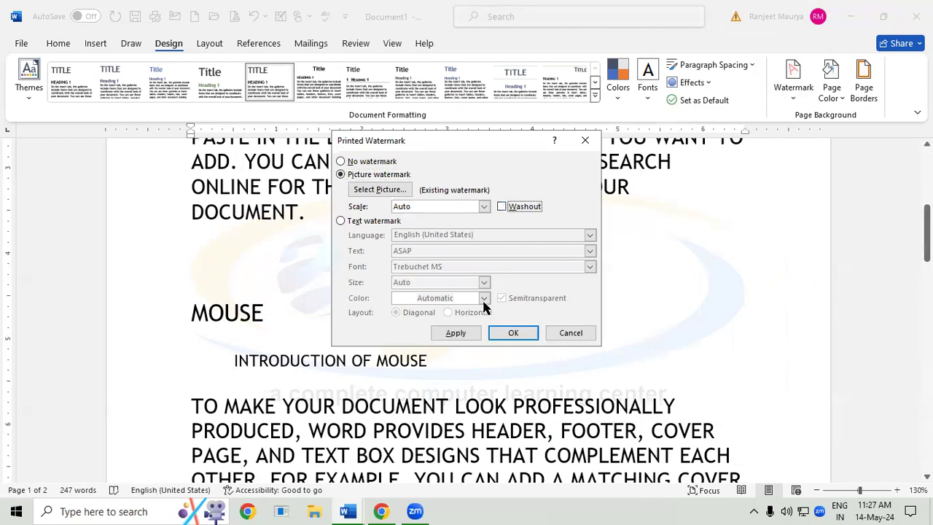
click(455, 332)
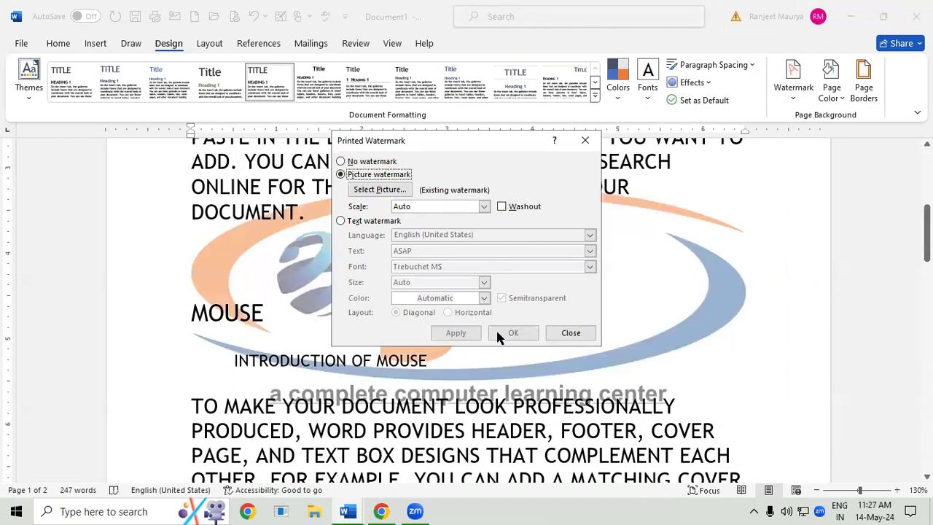
click(584, 140)
Check the logo on the second page and in the print preview, and remove the picture watermark
drag(926, 233, 913, 375)
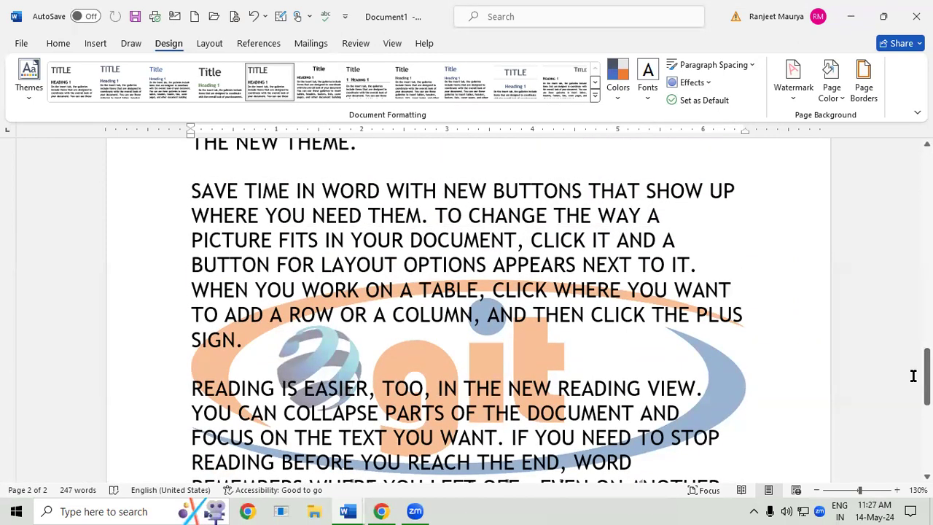
key(ctrl+p)
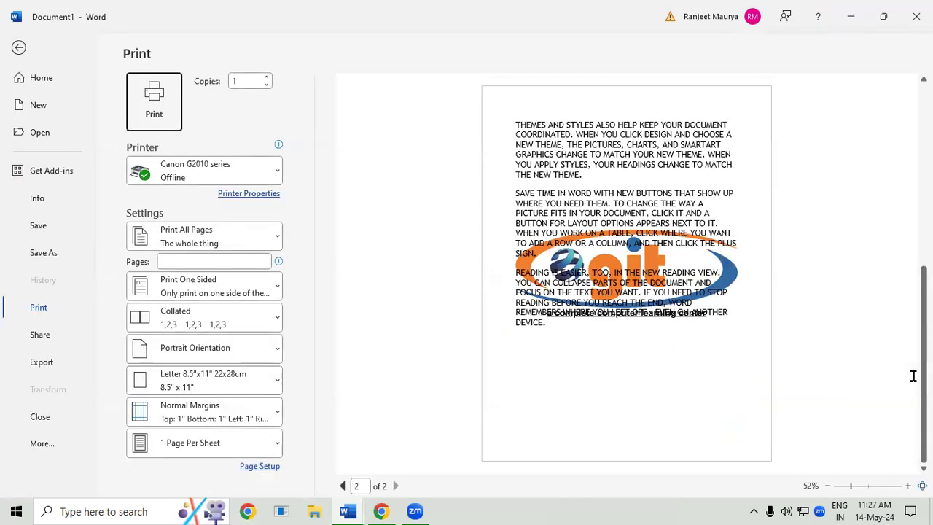
click(18, 48)
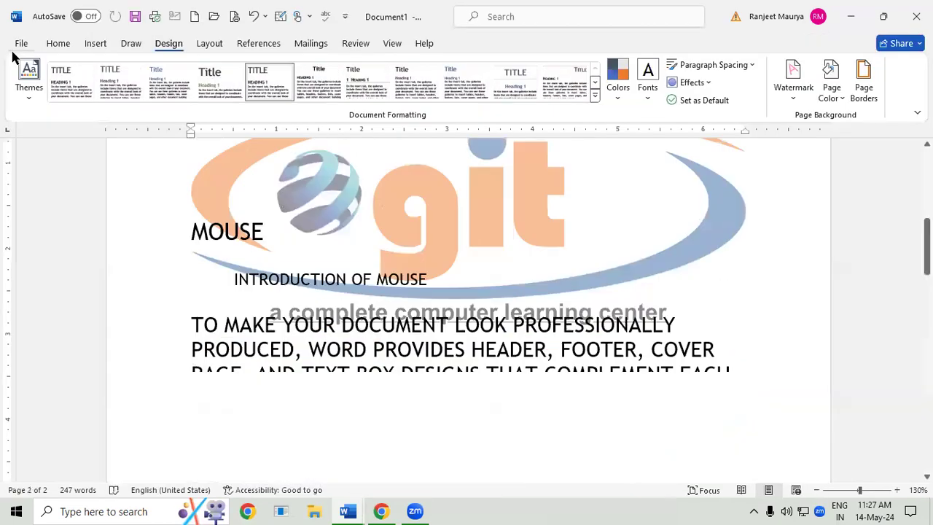
click(794, 94)
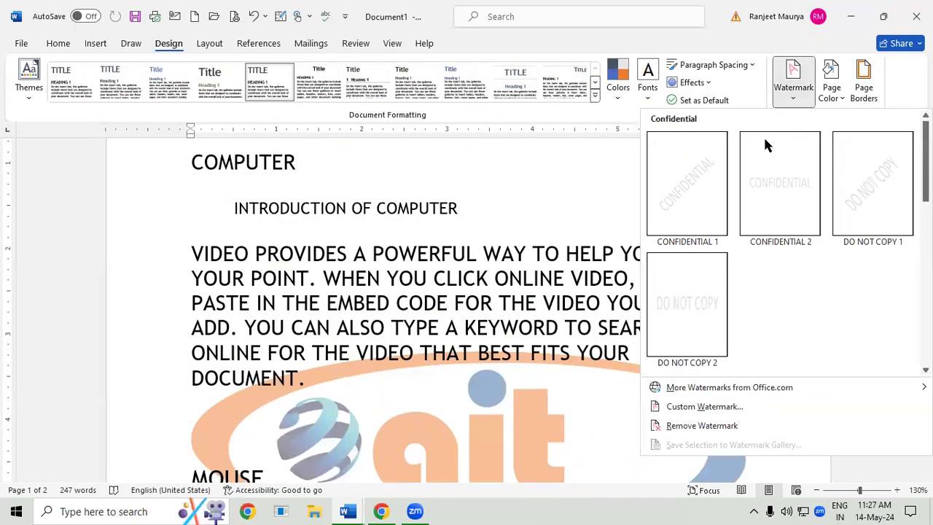
click(712, 427)
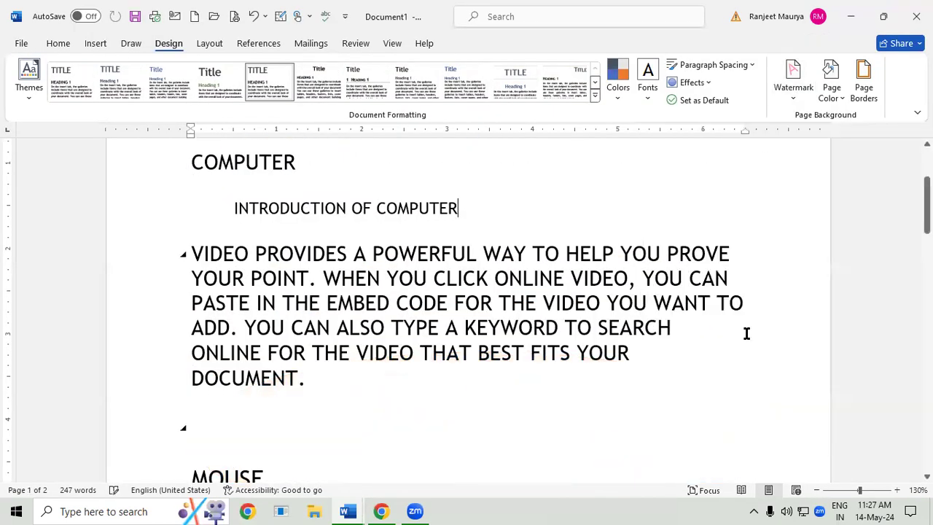
Set up a custom text watermark with the text GIT PADRAUNA
click(792, 102)
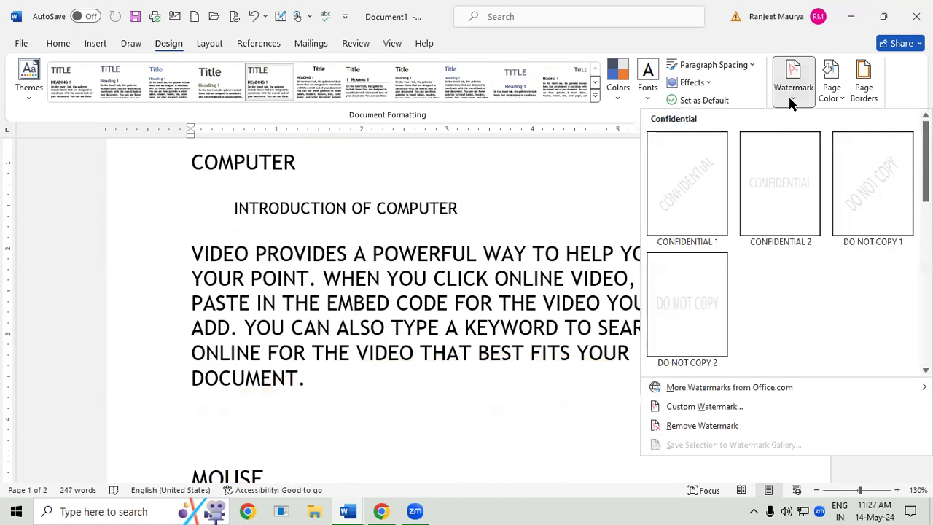
click(725, 410)
click(347, 226)
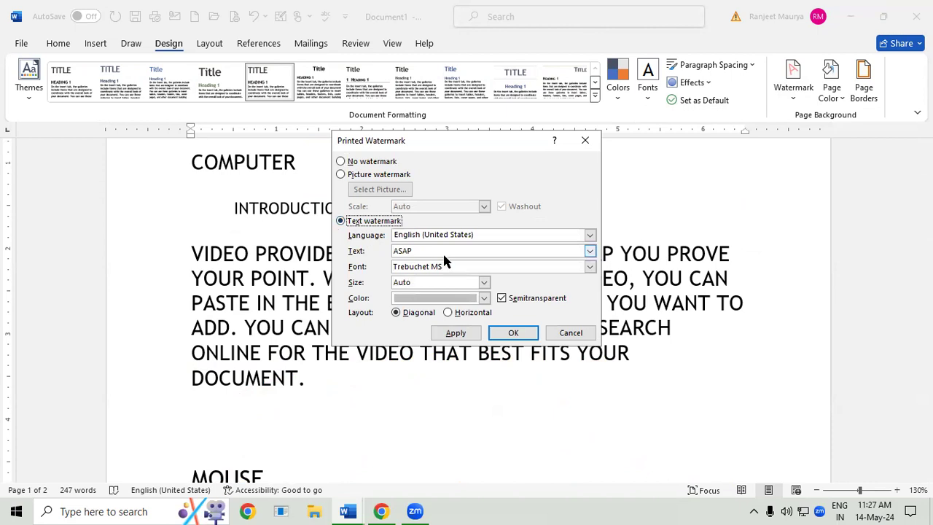
double_click(442, 251)
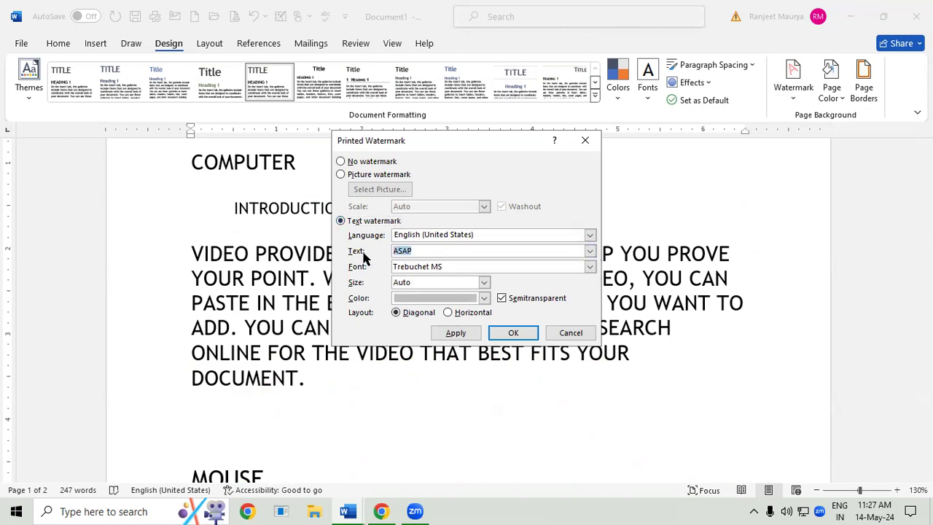
text(Gl)
text(T PADRAUNA)
Color the text watermark standard red, keep Auto size with the semitransparent diagonal layout, and apply it
click(483, 282)
click(484, 282)
click(482, 298)
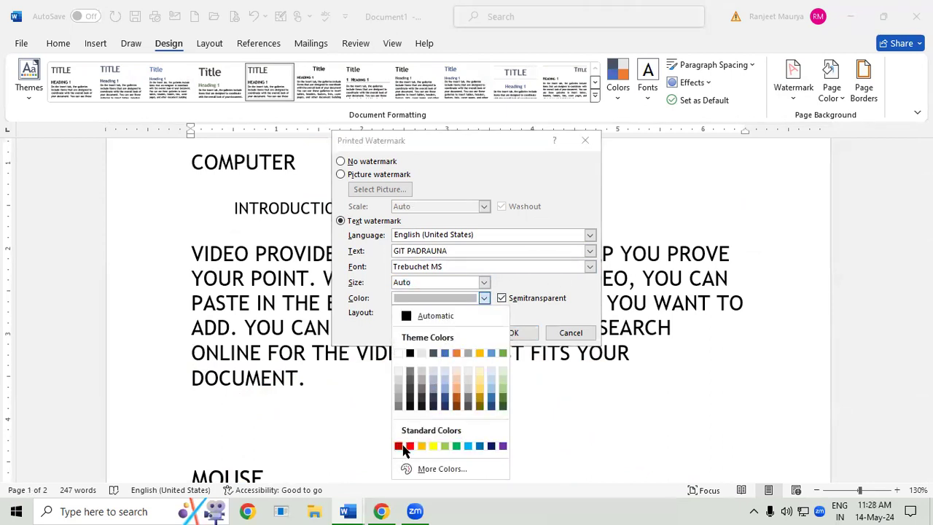
click(410, 446)
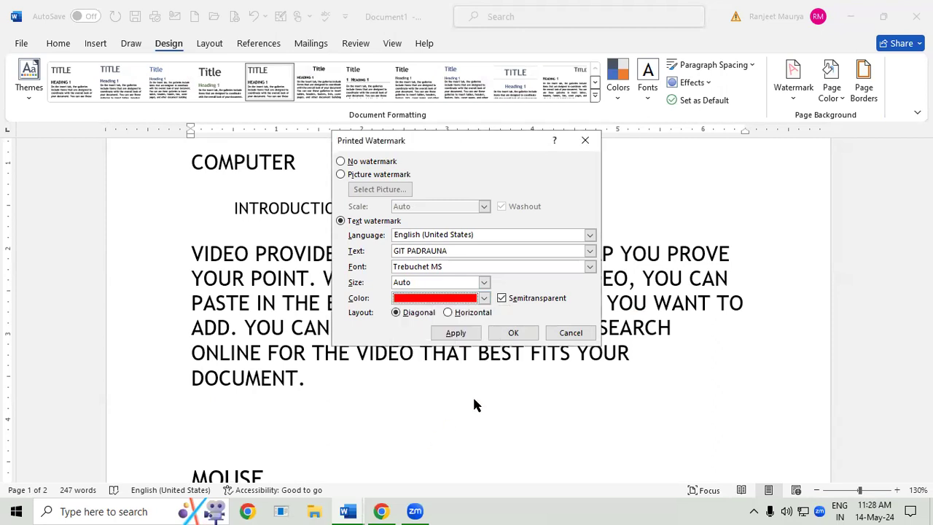
click(455, 333)
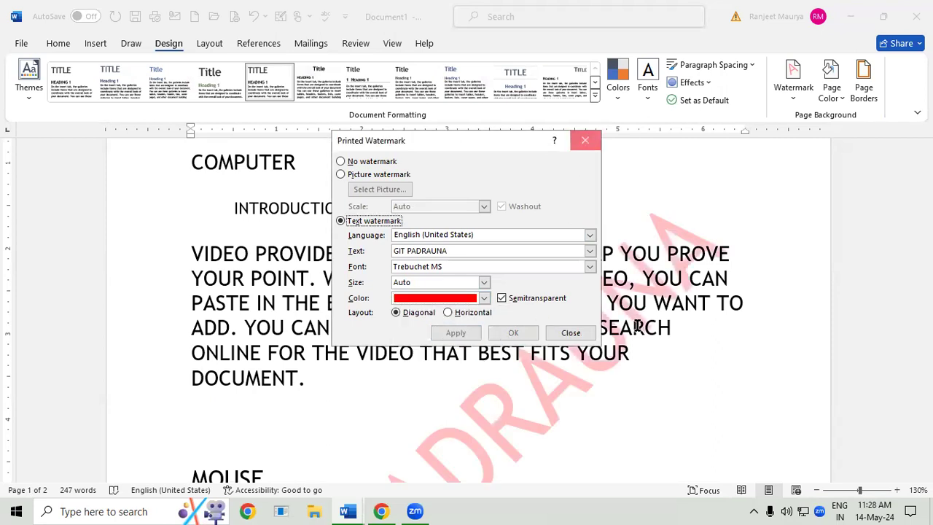
click(571, 332)
Review the red text watermark on the page and remove it from the document
scroll(182, 467, down, 2)
drag(927, 211, 926, 186)
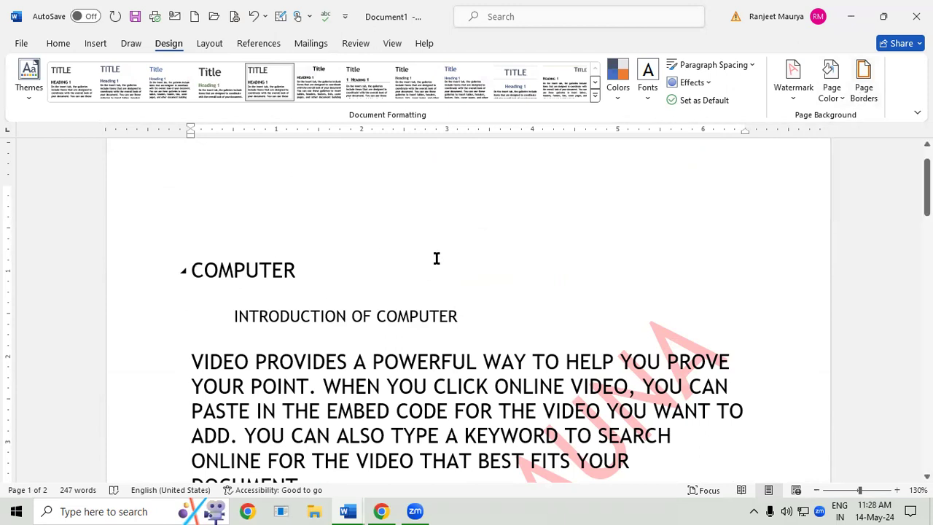
click(792, 91)
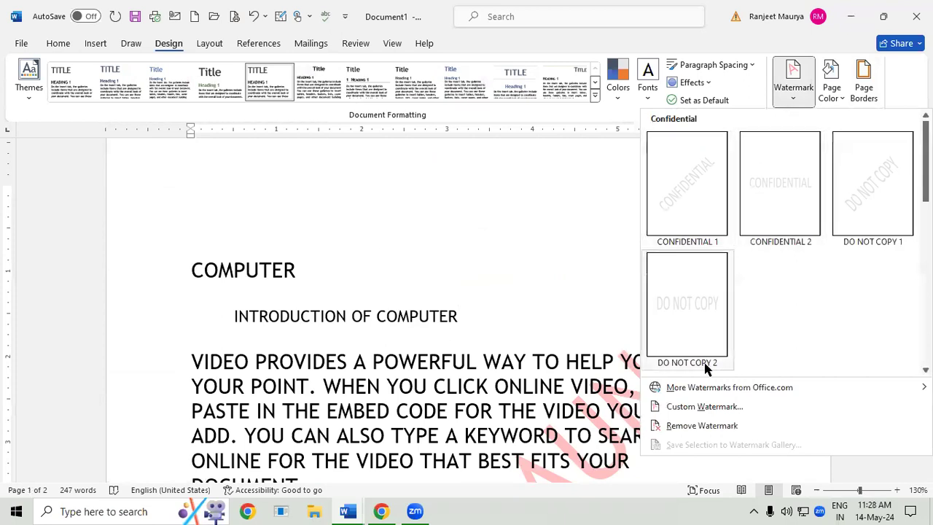
click(699, 425)
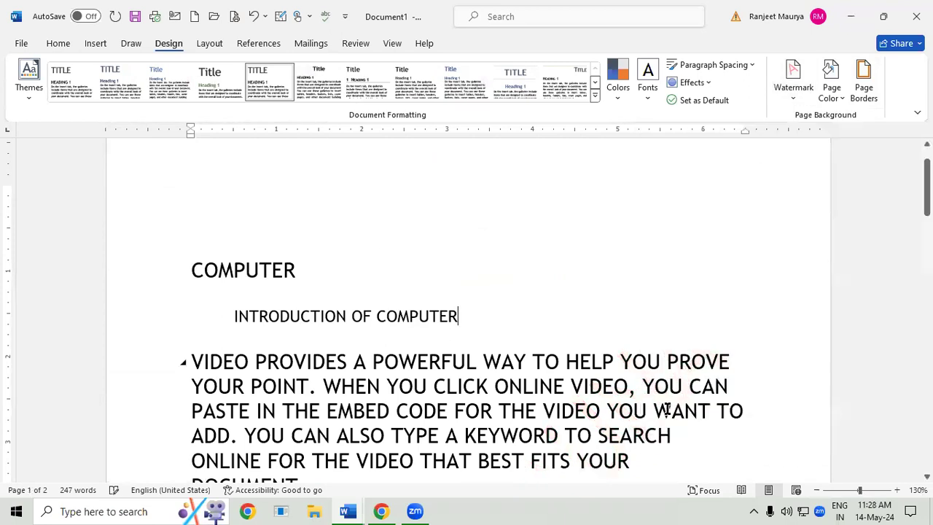
Set the page color to the lightest tint of the light blue theme color
click(839, 92)
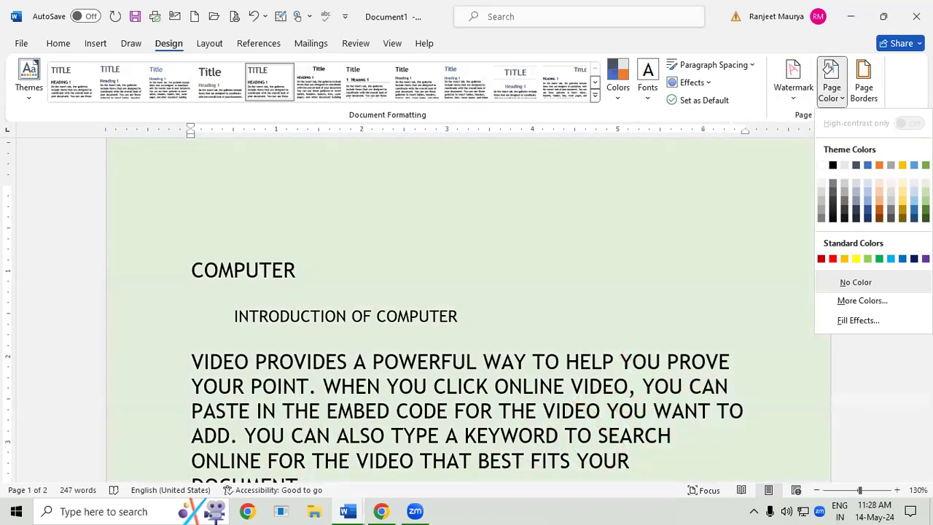
click(914, 183)
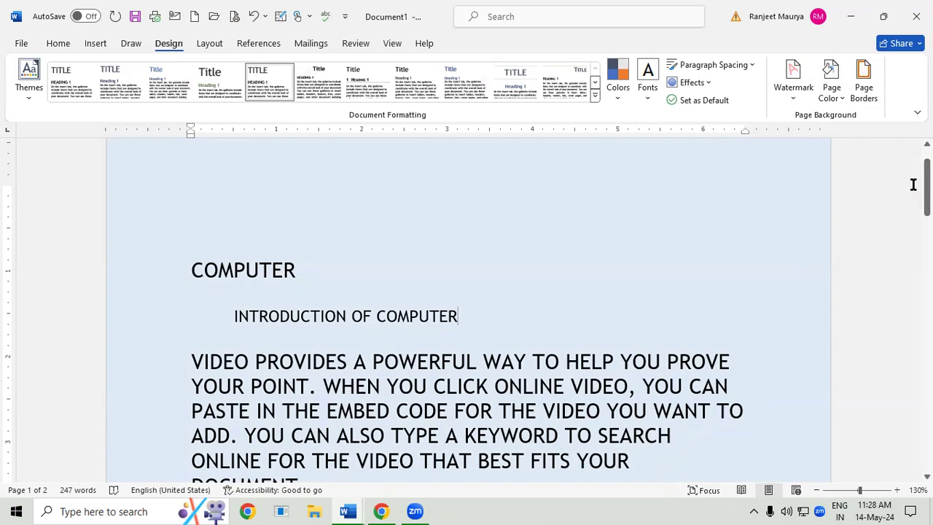
Fill the page background with a two-color horizontal gradient from standard red to yellow and look over the page
click(832, 90)
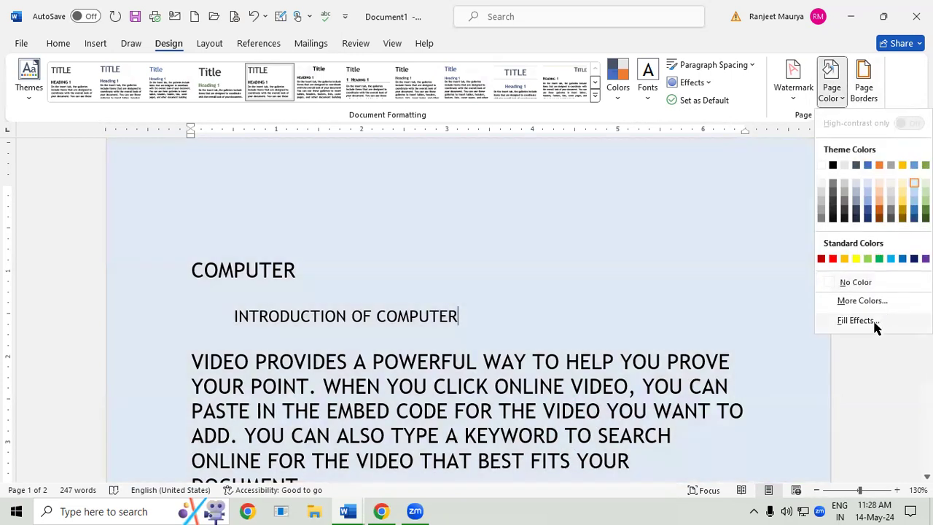
click(874, 321)
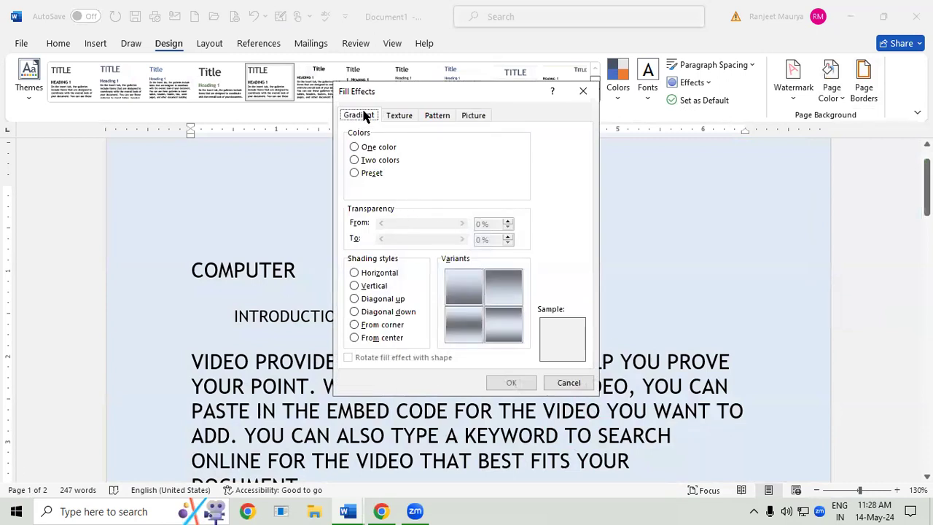
click(354, 160)
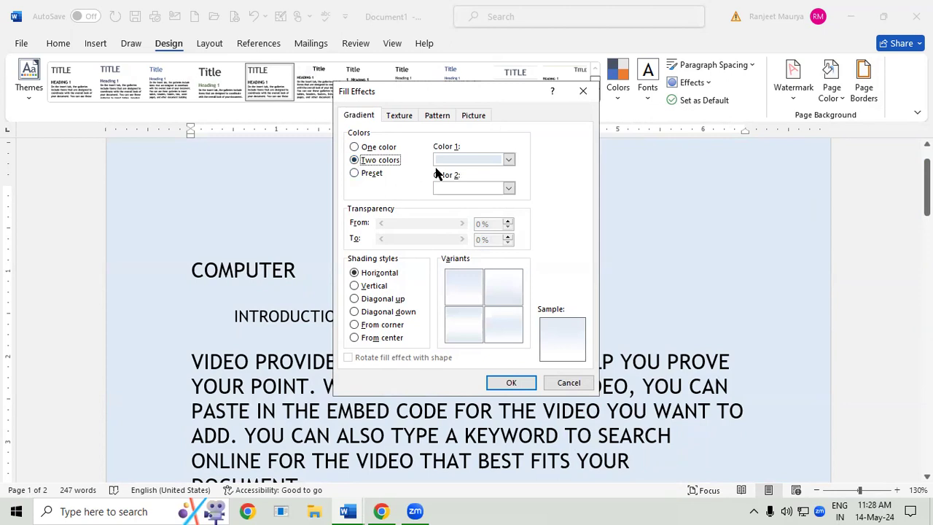
click(509, 158)
click(453, 286)
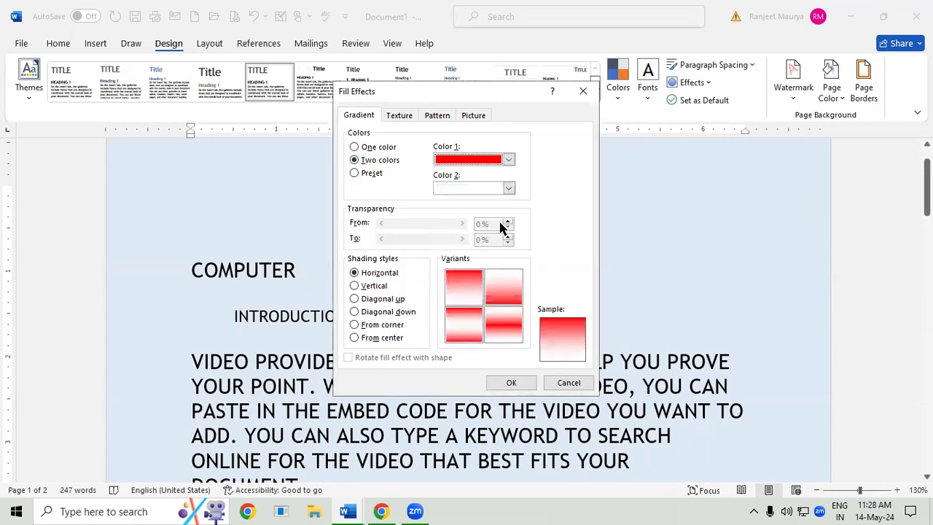
click(509, 188)
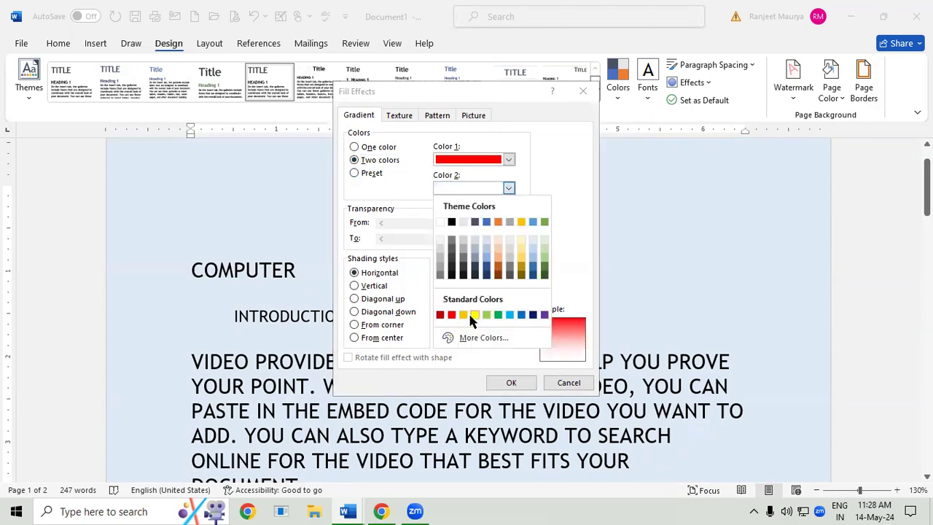
click(473, 315)
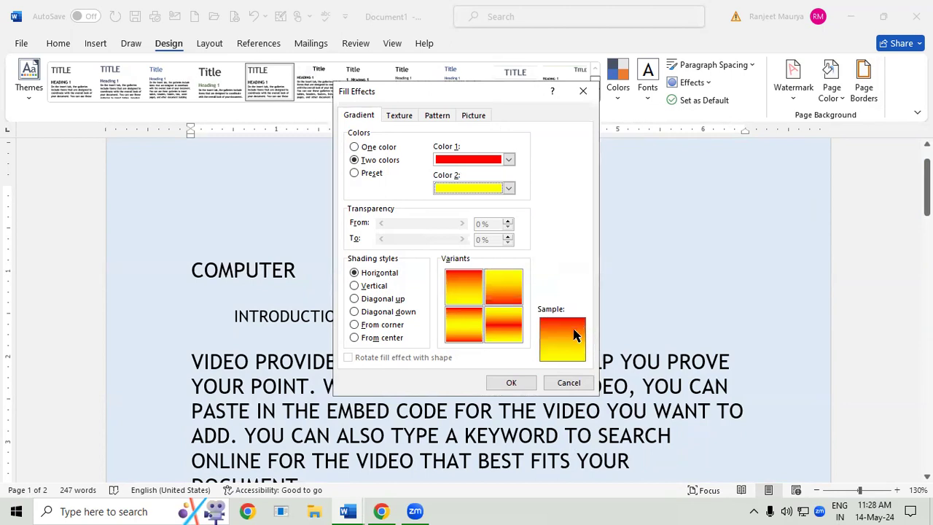
click(510, 382)
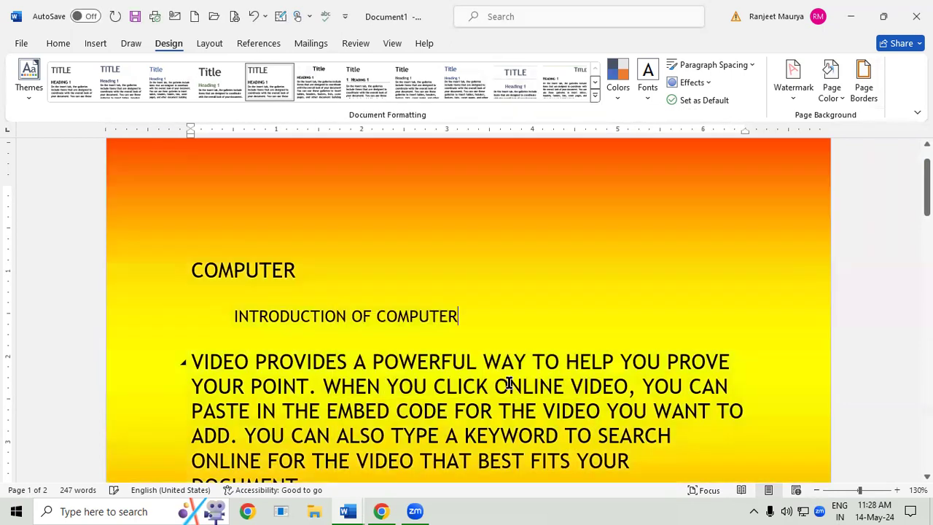
scroll(509, 382, down, 1)
drag(927, 188, 893, 230)
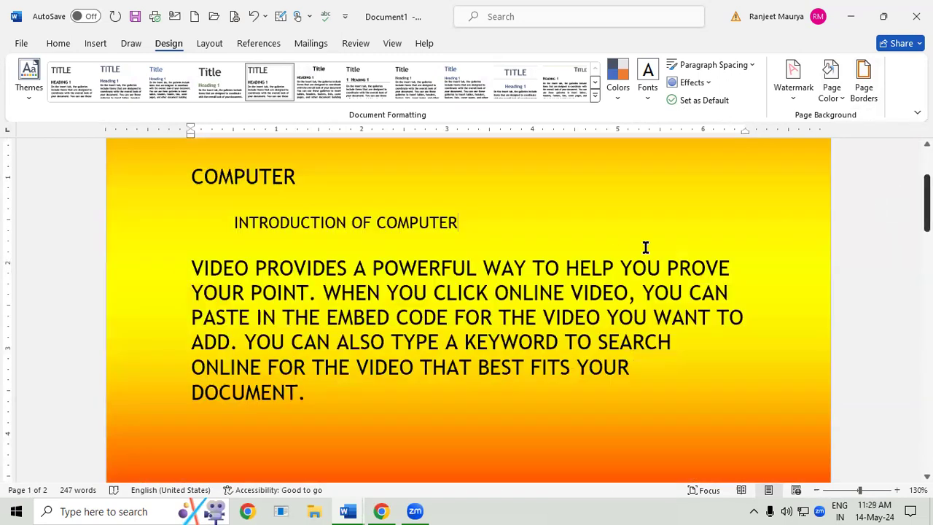
Change the two-color page gradient to standard green and orange and review the result down the page
click(828, 76)
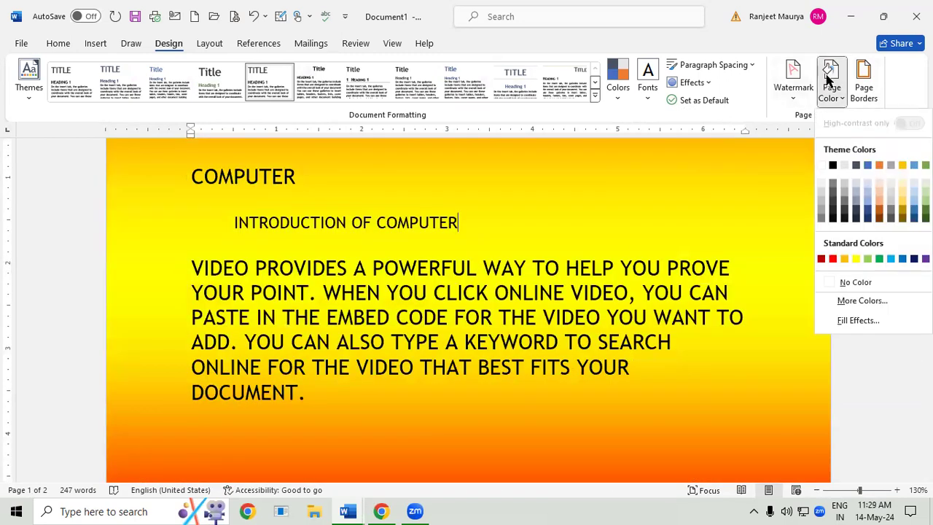
click(876, 320)
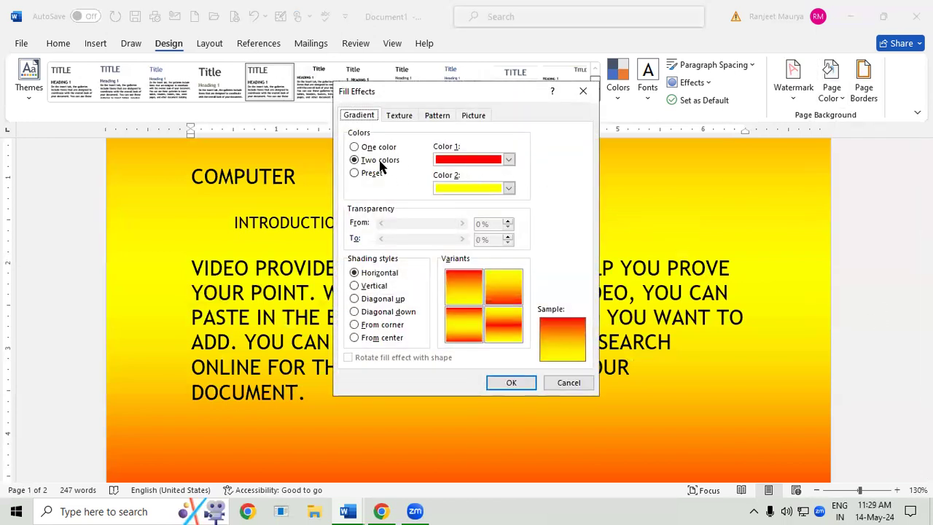
click(507, 158)
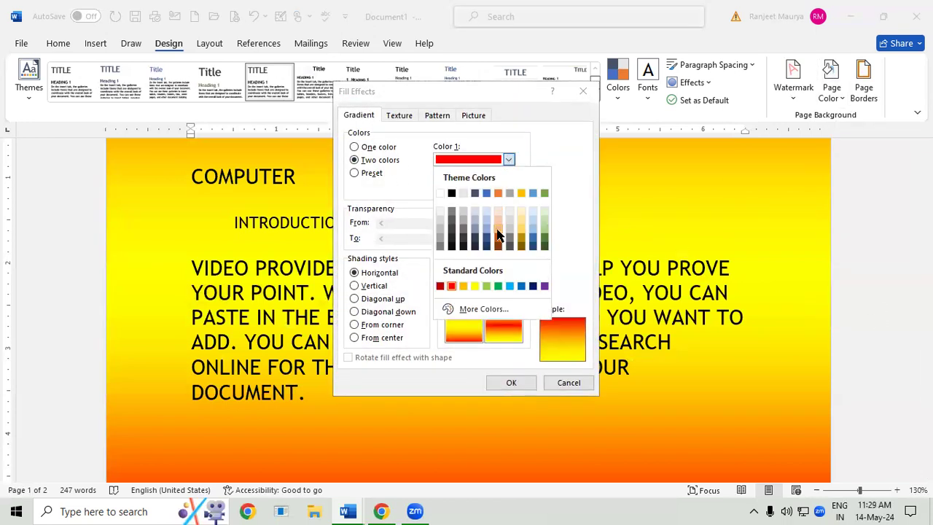
click(498, 286)
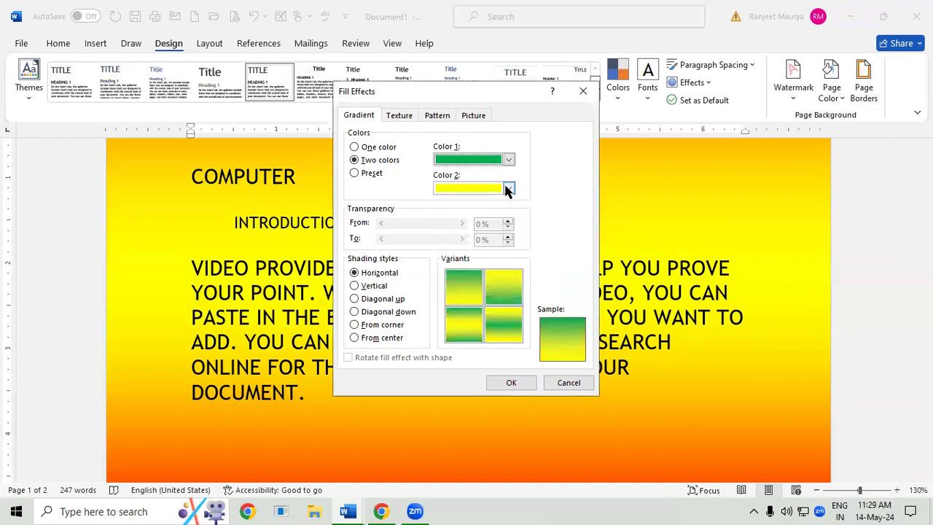
click(507, 187)
click(463, 314)
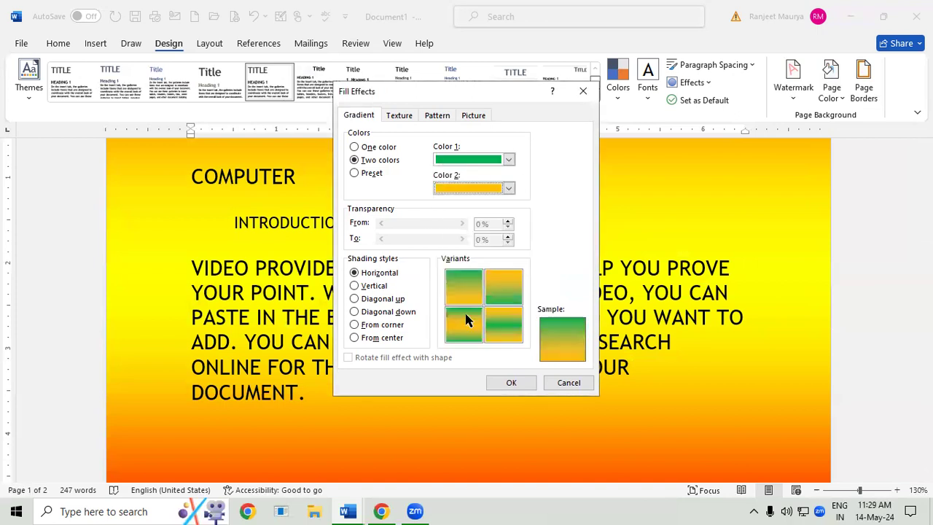
click(510, 383)
scroll(518, 374, up, 2)
scroll(521, 375, down, 3)
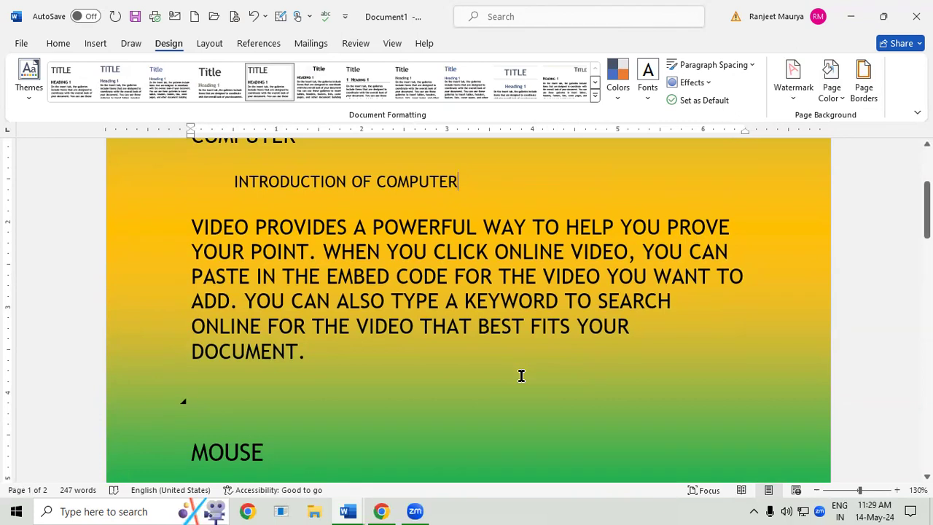
Replace the page background with the Desert preset gradient in horizontal shading and check it from the page's top
click(837, 89)
click(856, 321)
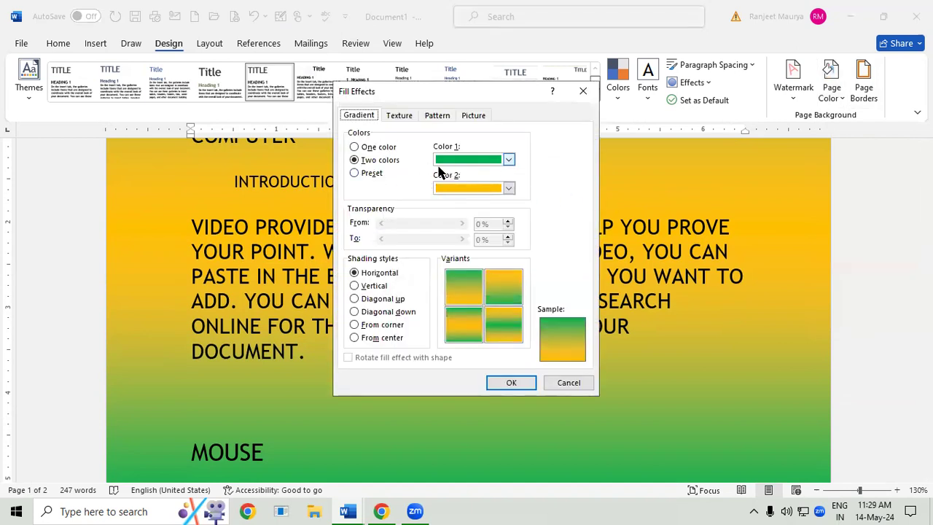
click(365, 173)
click(508, 160)
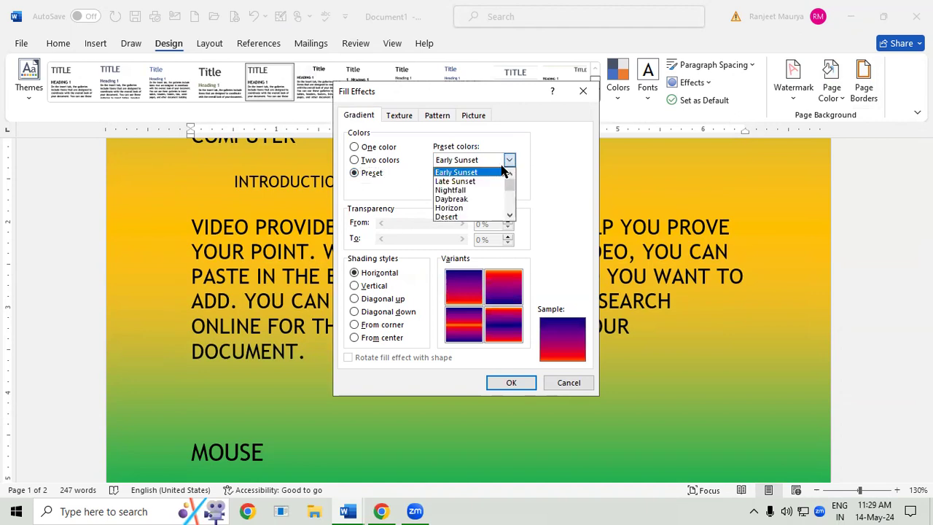
click(474, 192)
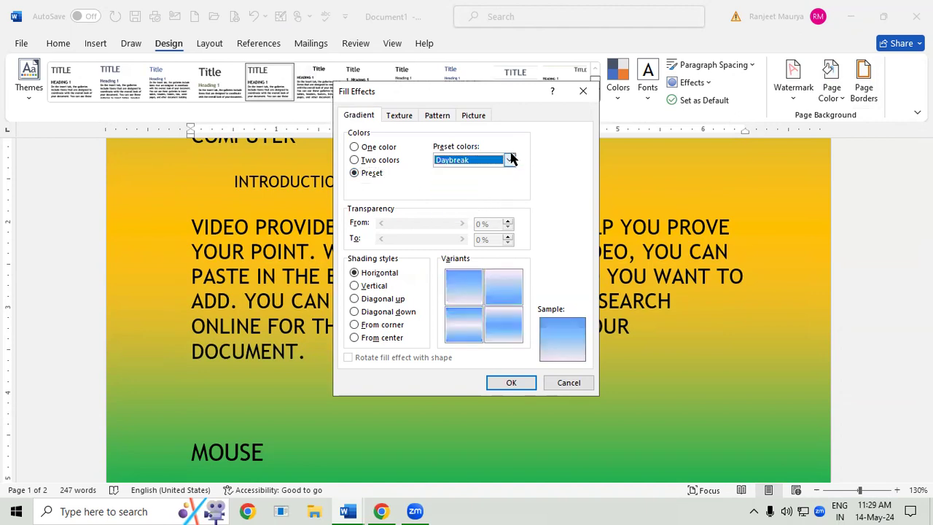
click(510, 159)
click(475, 217)
click(511, 382)
scroll(512, 369, up, 1)
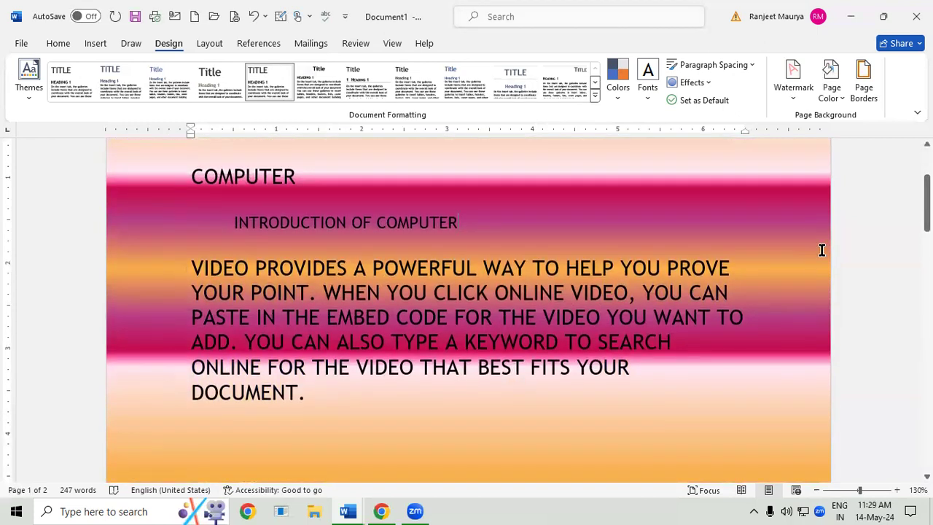
drag(927, 211, 927, 168)
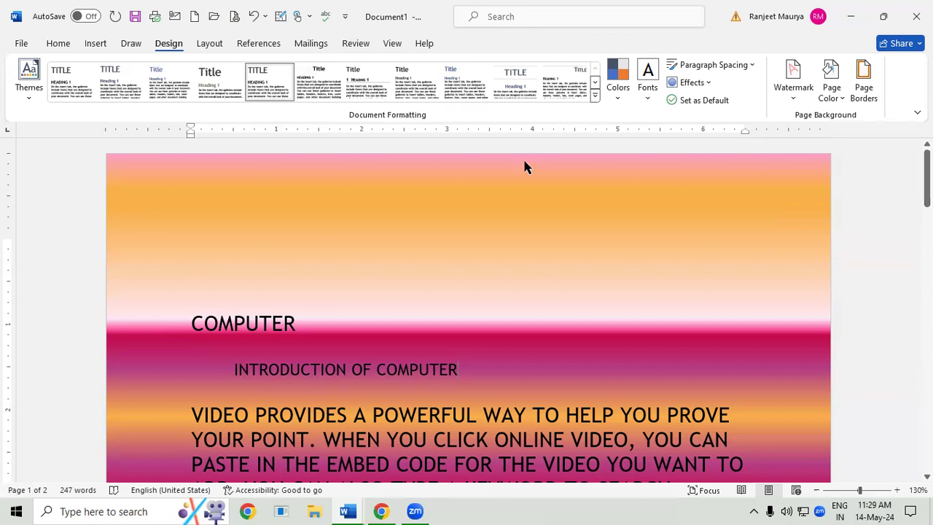
Apply the Canvas texture as the page background fill and look over the page
click(831, 88)
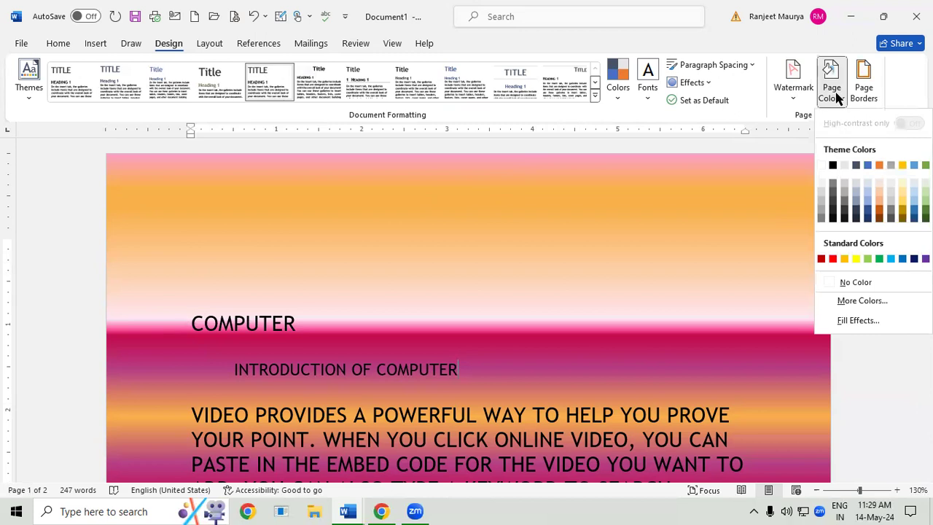
click(833, 316)
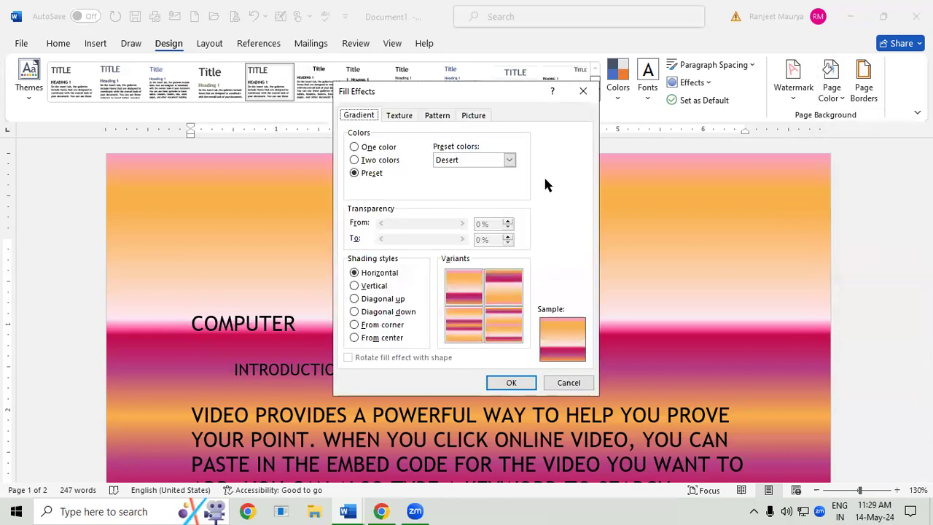
click(408, 119)
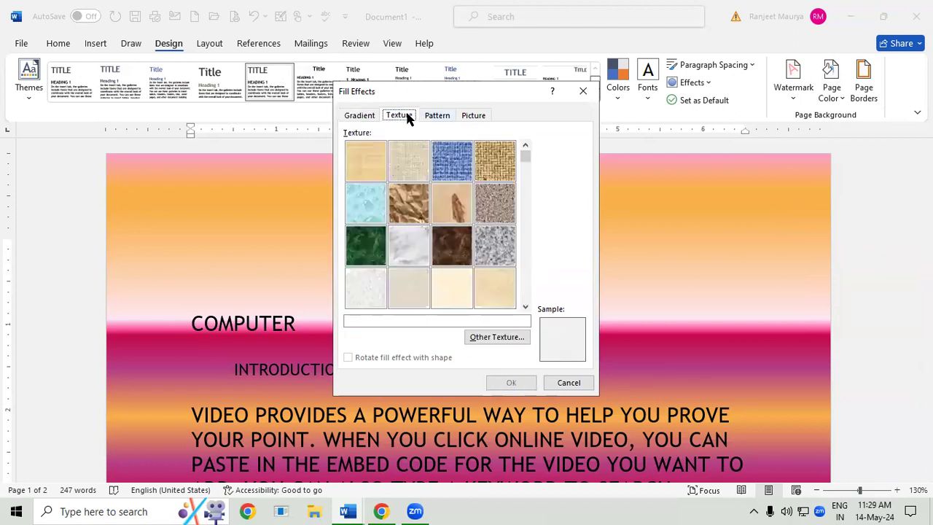
click(424, 166)
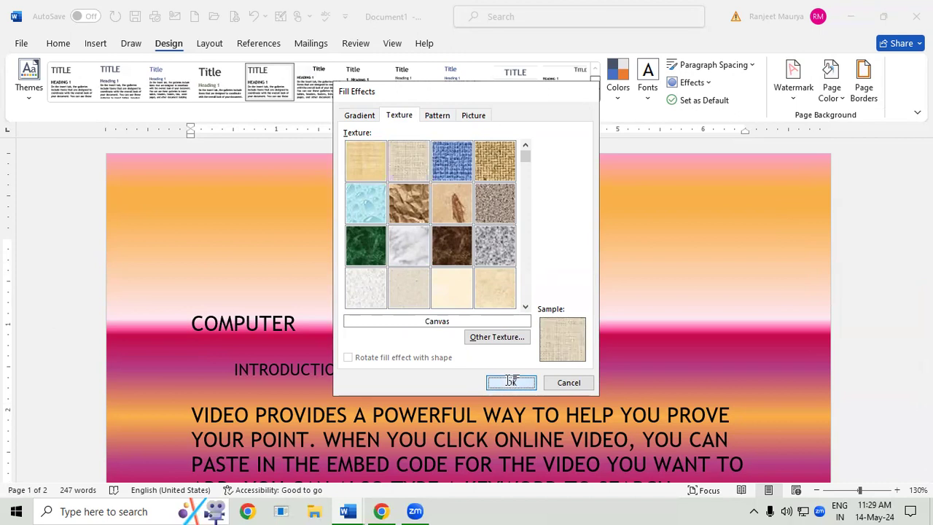
click(511, 382)
scroll(518, 353, down, 2)
mouse_move(926, 191)
mouse_down()
mouse_move(926, 312)
mouse_move(926, 177)
mouse_up()
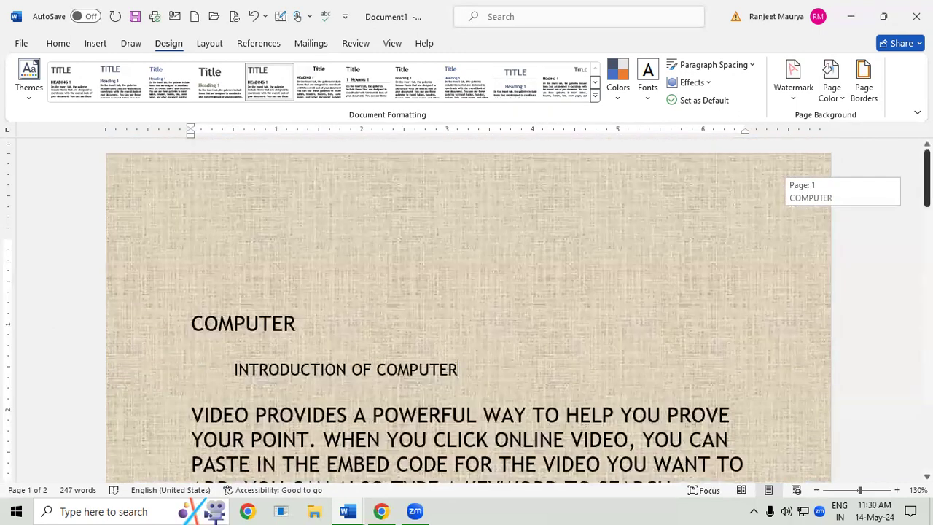
Apply the wide upward diagonal stripes pattern as page background, with red foreground and white background, and review the page
click(829, 90)
click(861, 319)
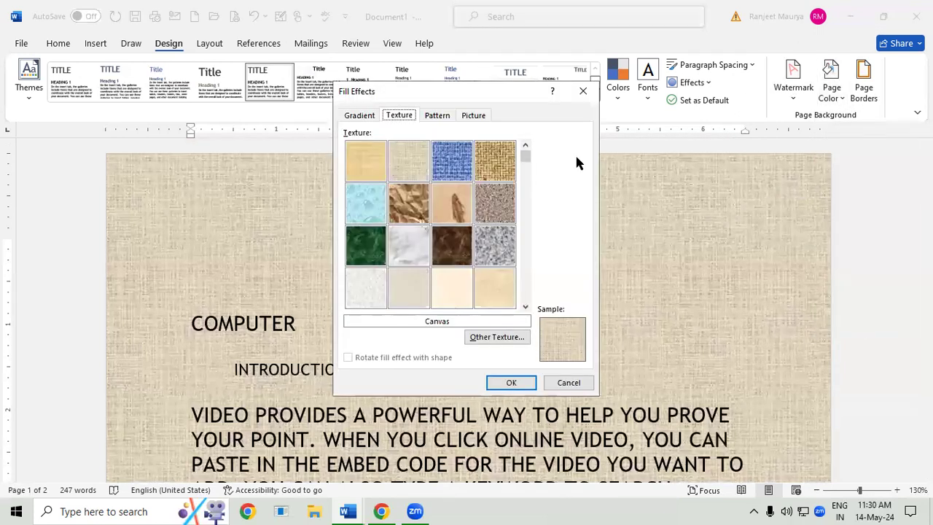
click(435, 117)
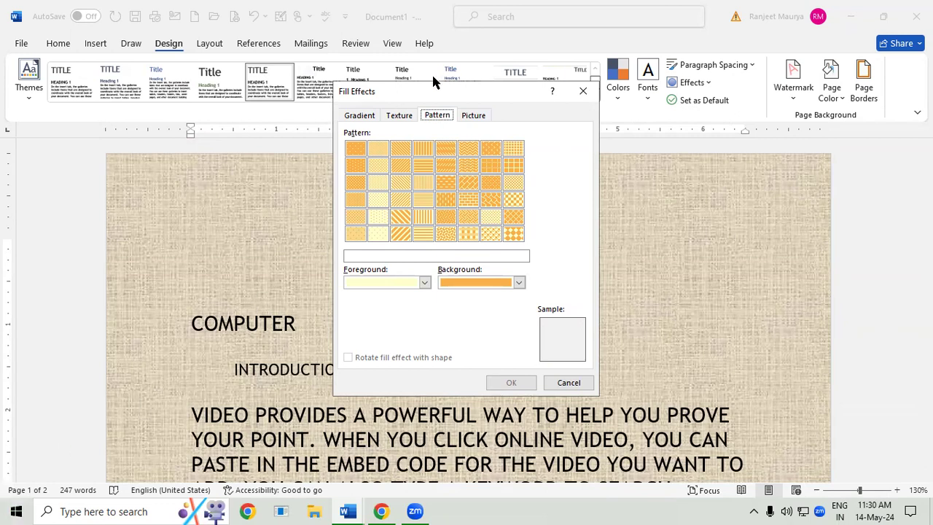
click(422, 282)
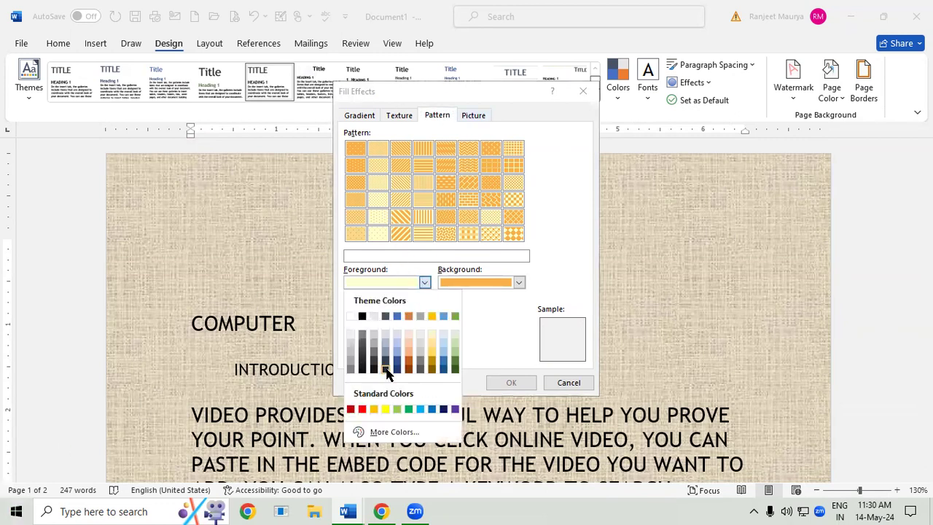
click(362, 409)
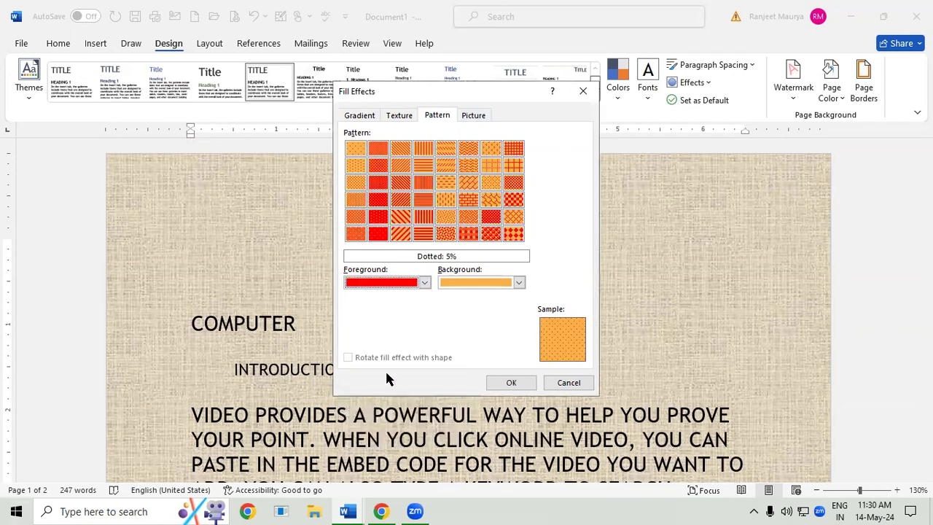
click(518, 283)
click(441, 314)
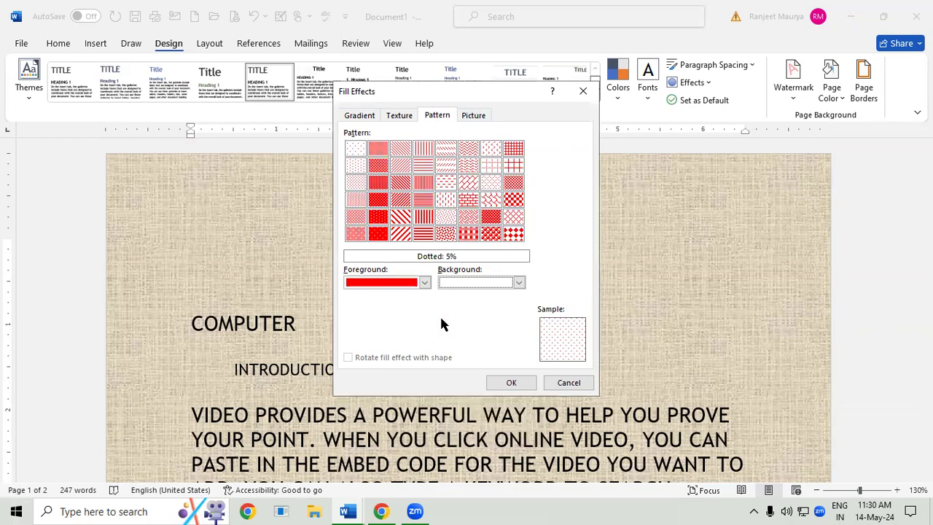
click(406, 233)
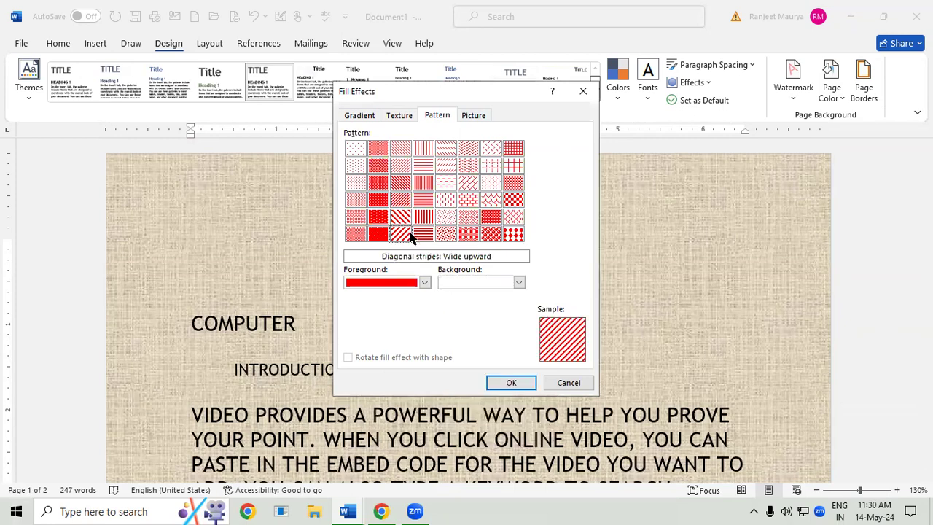
click(511, 382)
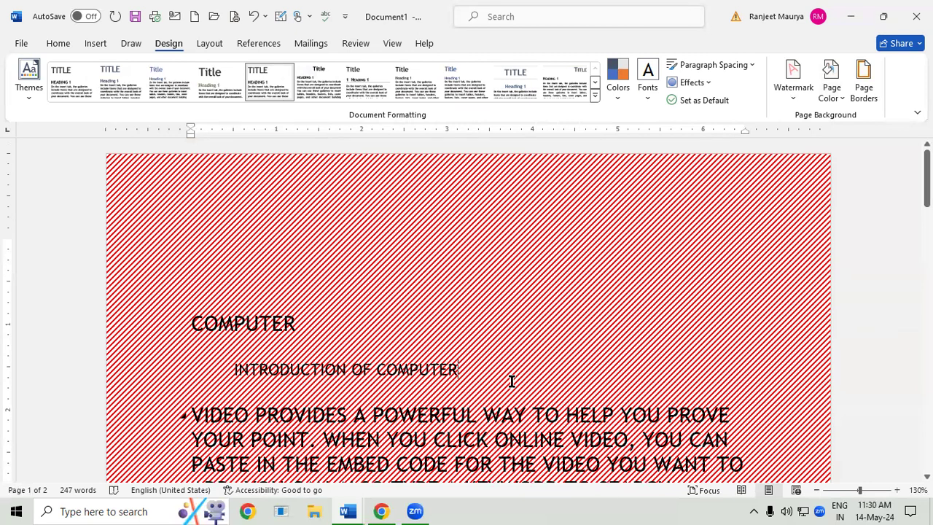
scroll(512, 381, down, 1)
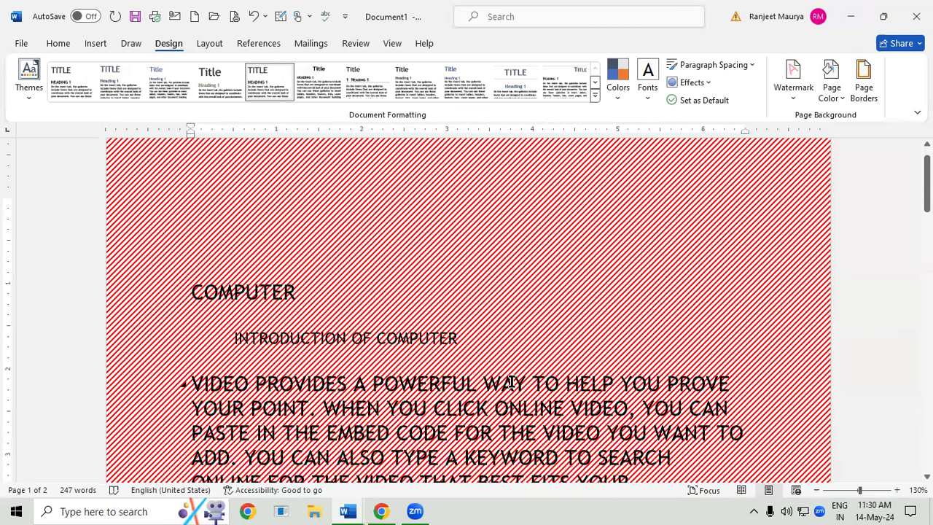
scroll(511, 378, down, 2)
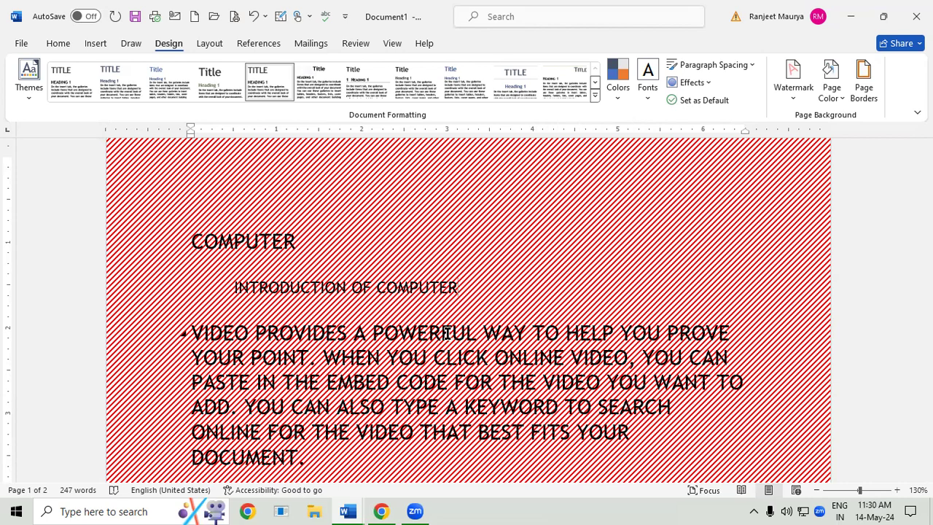
Fill the page background with the red hibiscus picture from the Music folder and look over the page
click(831, 87)
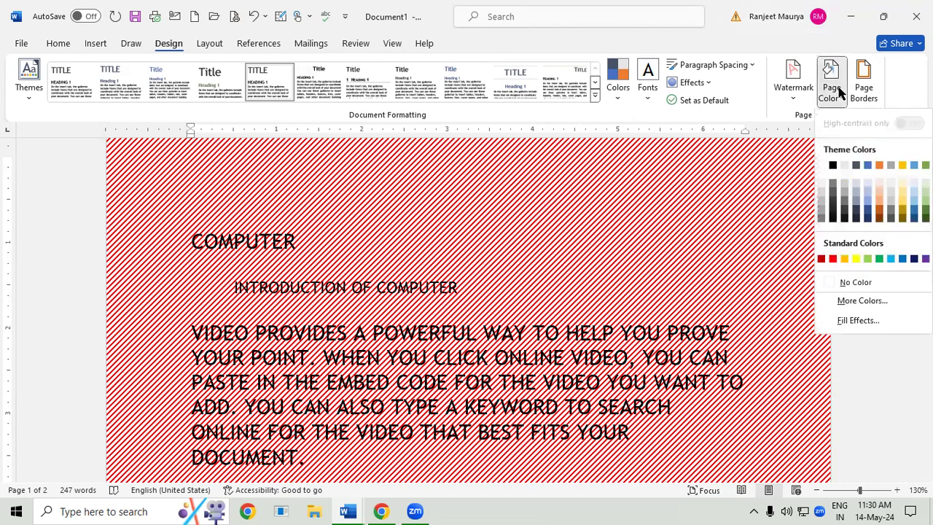
click(846, 320)
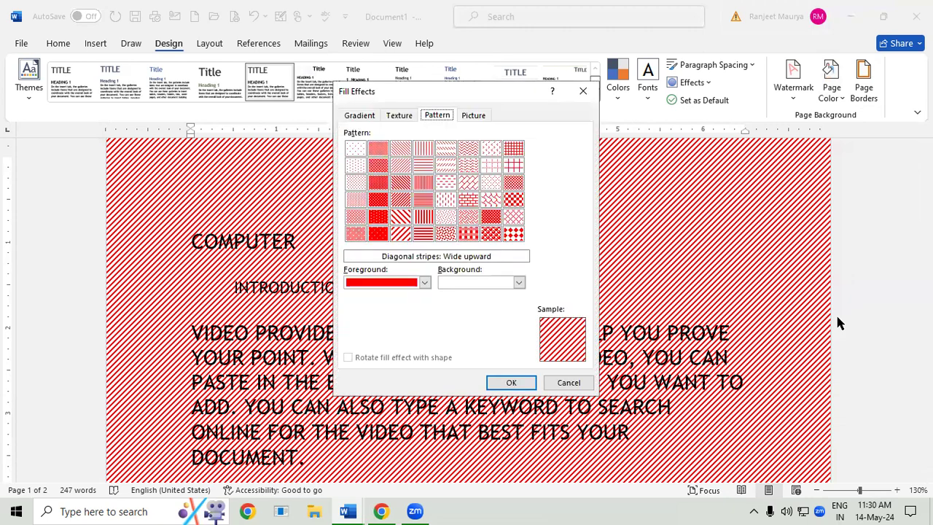
click(475, 118)
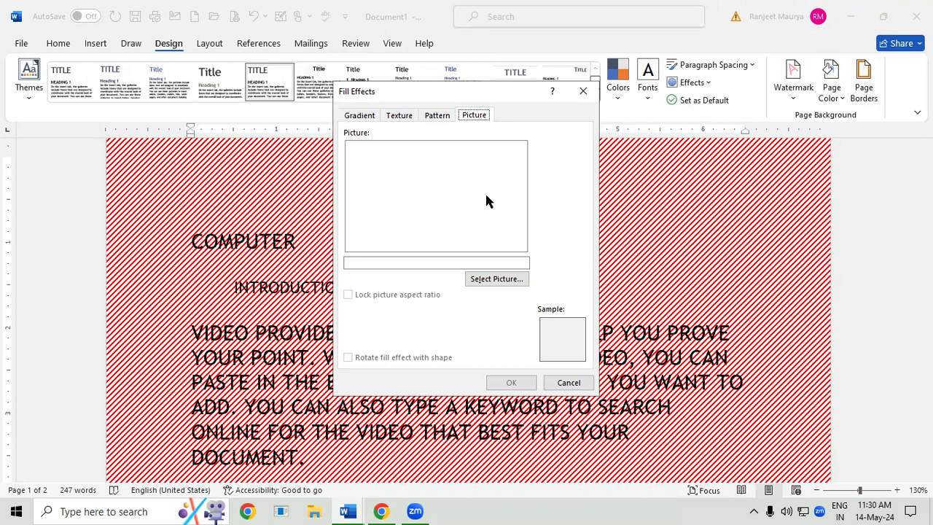
click(514, 280)
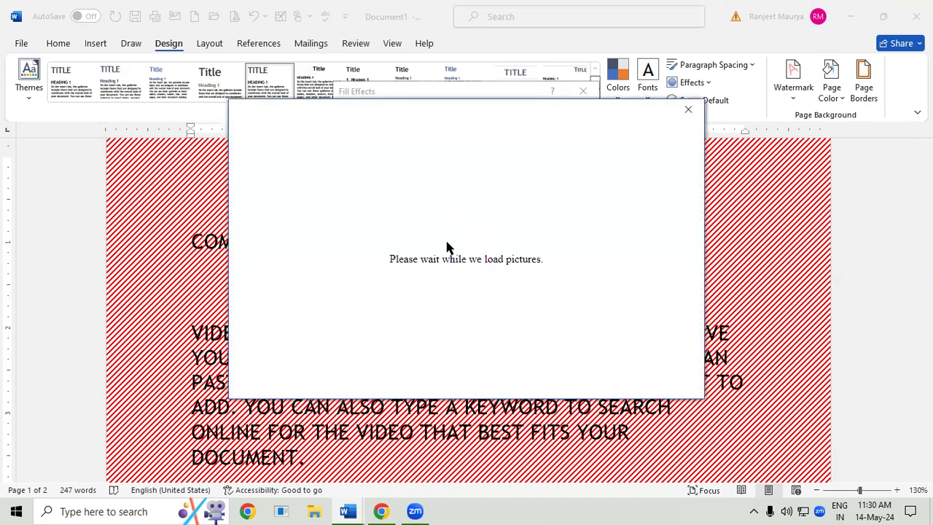
click(513, 185)
click(736, 284)
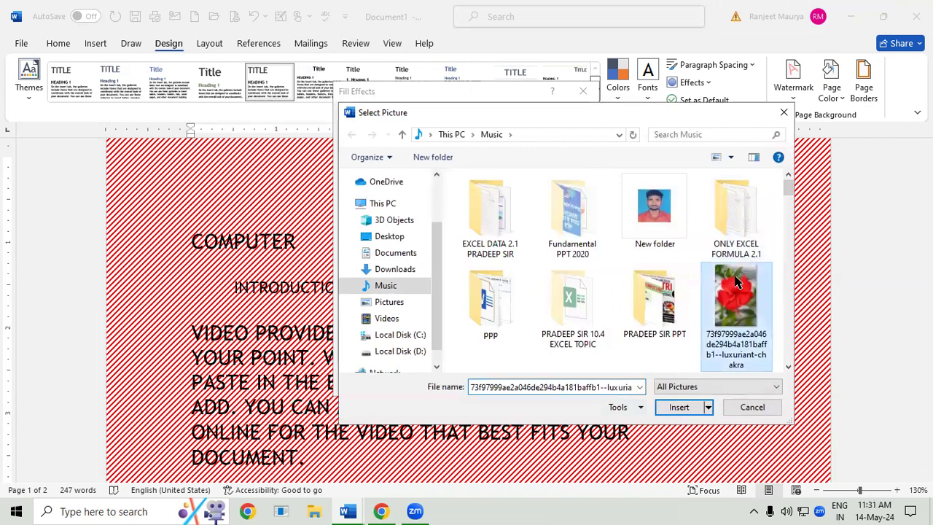
click(680, 407)
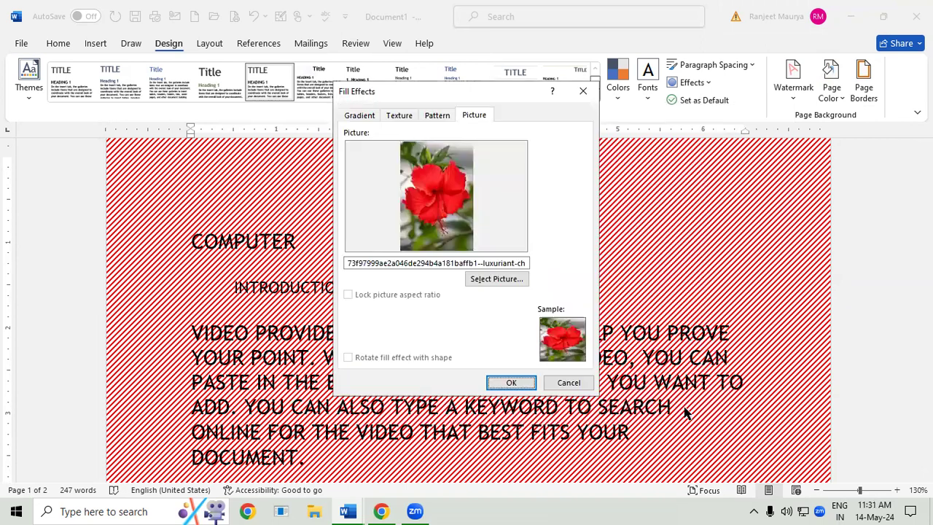
click(513, 384)
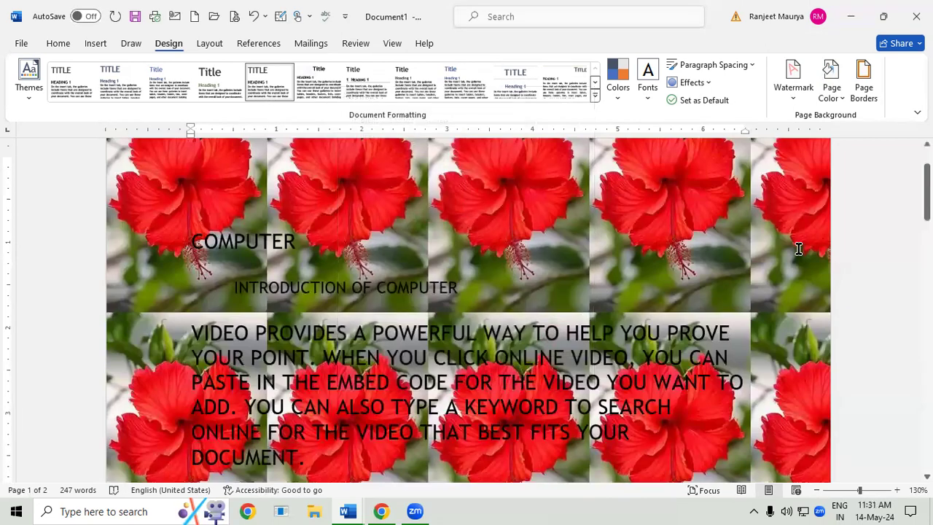
mouse_move(927, 191)
mouse_down()
mouse_move(926, 441)
mouse_move(926, 198)
mouse_up()
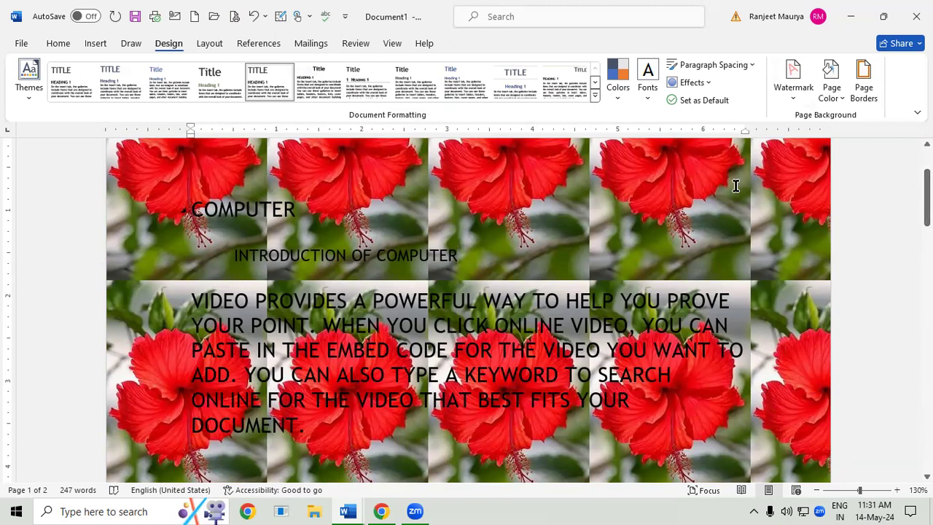
Undo the picture fill and the preceding page background fills back to the plain light blue page color
key(ctrl+z)
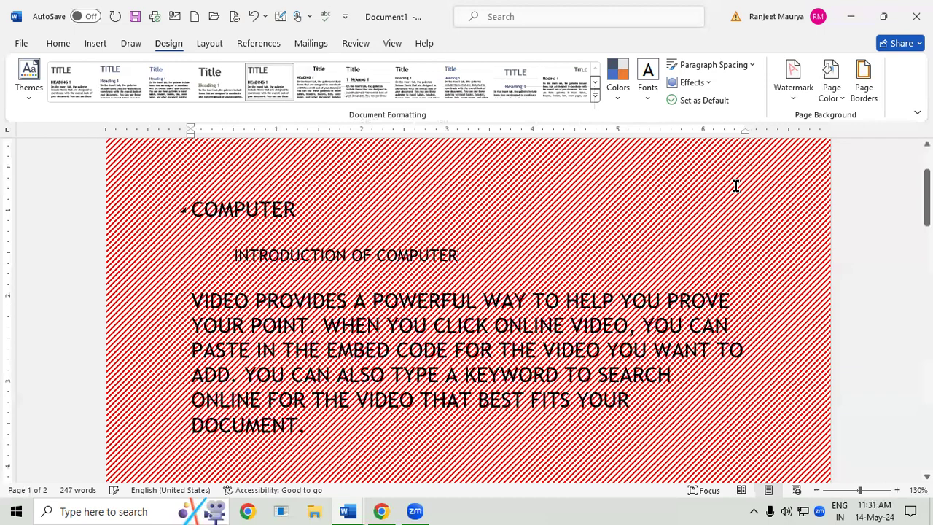
key(ctrl+z)
key(ctrl+z)
key(ctrl+z)
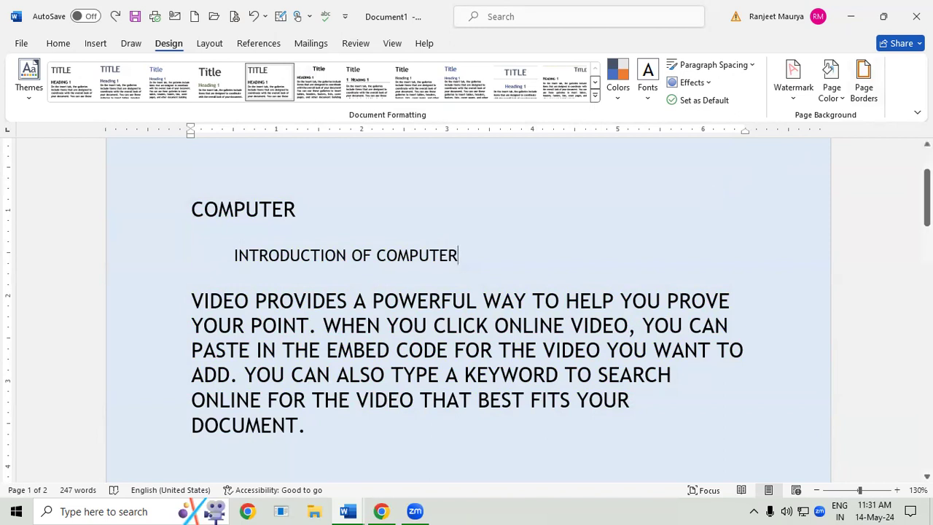
Add a solid red 3 pt box border around the pages of the whole document and check it from the page's top
click(862, 82)
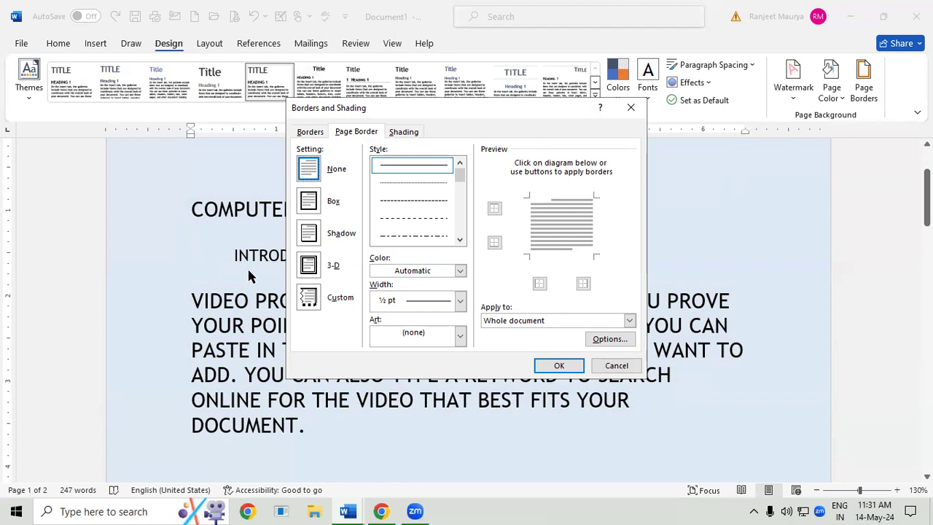
click(307, 203)
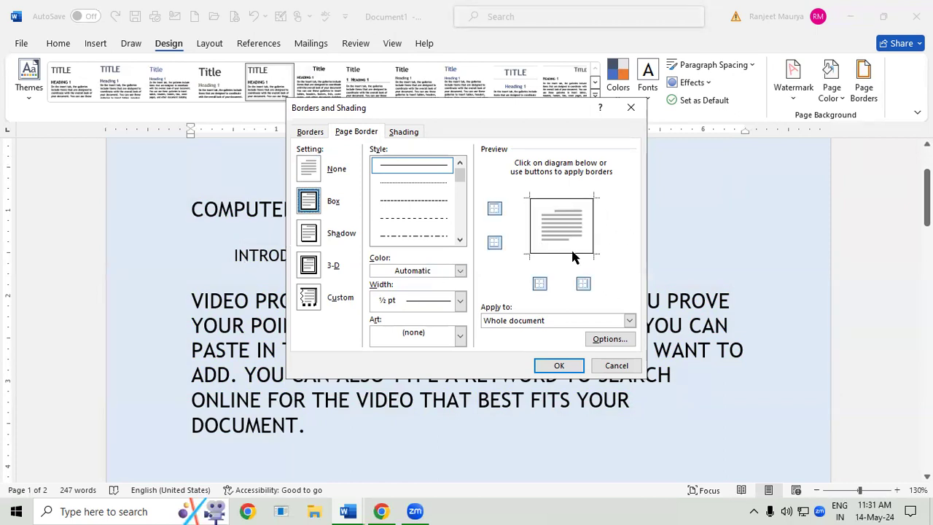
click(460, 300)
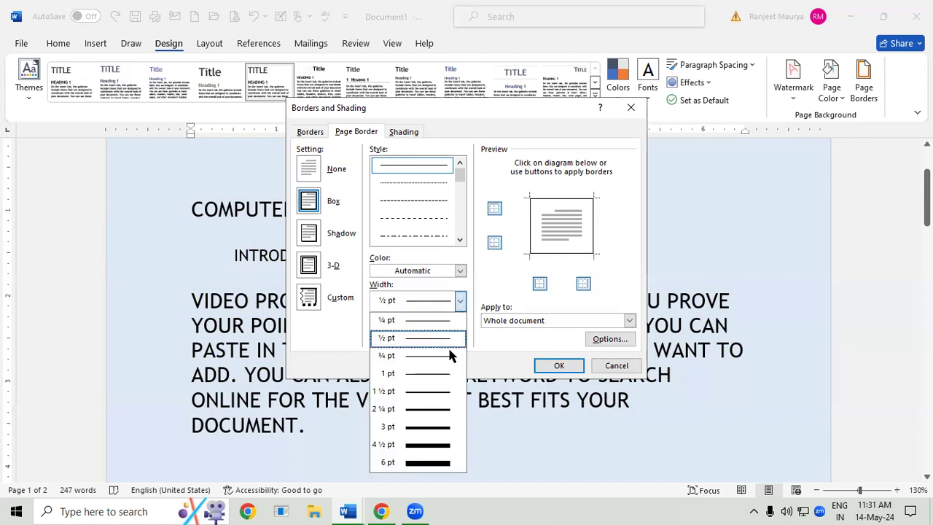
click(441, 426)
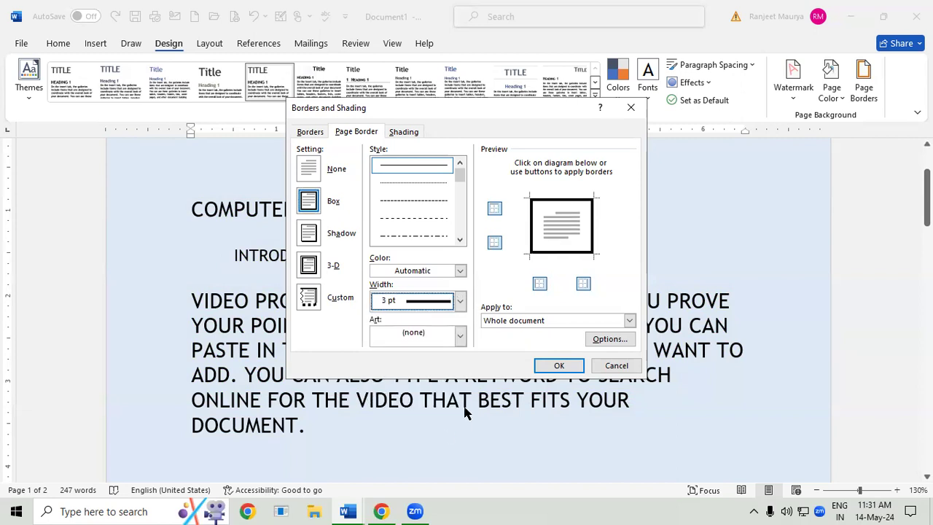
click(459, 271)
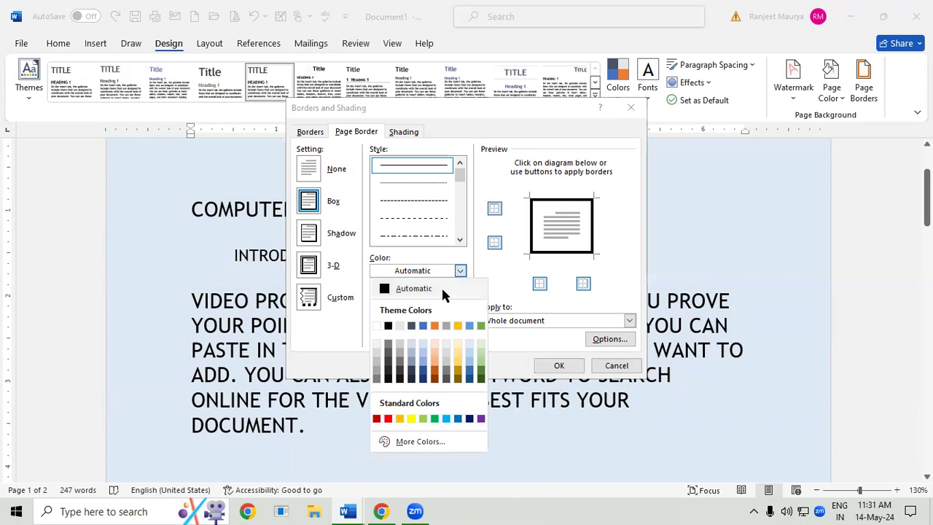
click(388, 419)
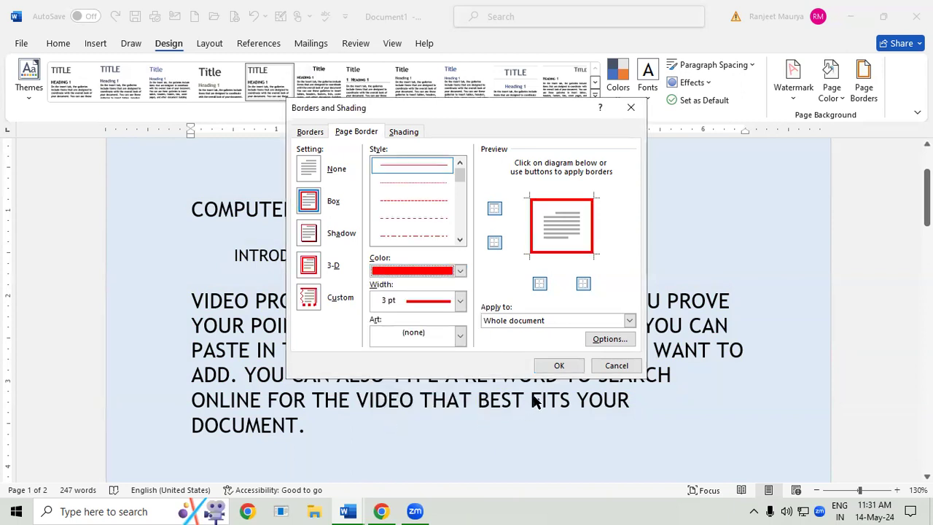
click(562, 365)
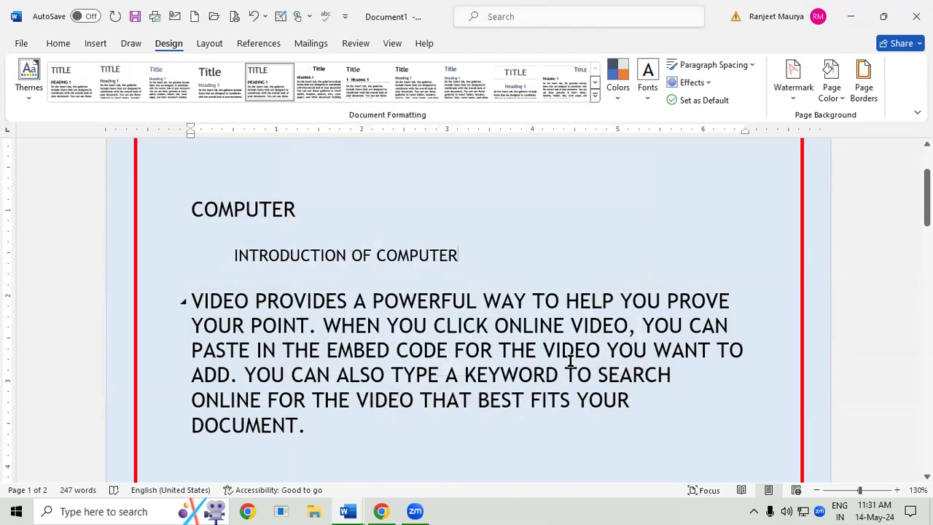
drag(927, 198, 927, 178)
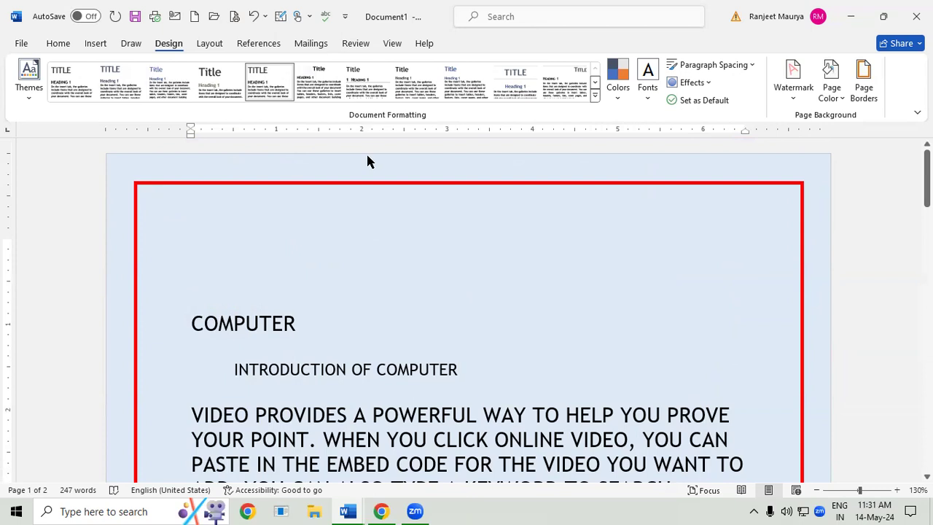
Set the page border's top, bottom, left and right margins to 0, measured from the edge of page
click(872, 77)
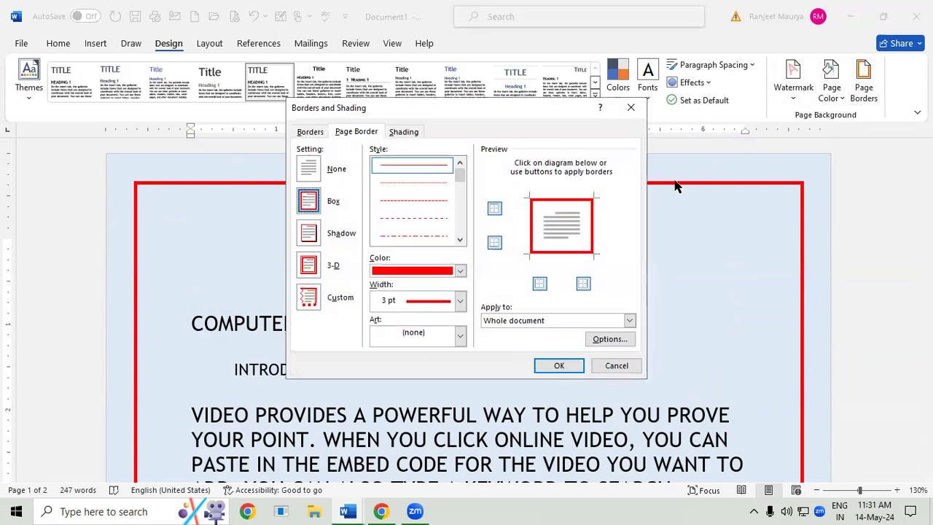
click(610, 339)
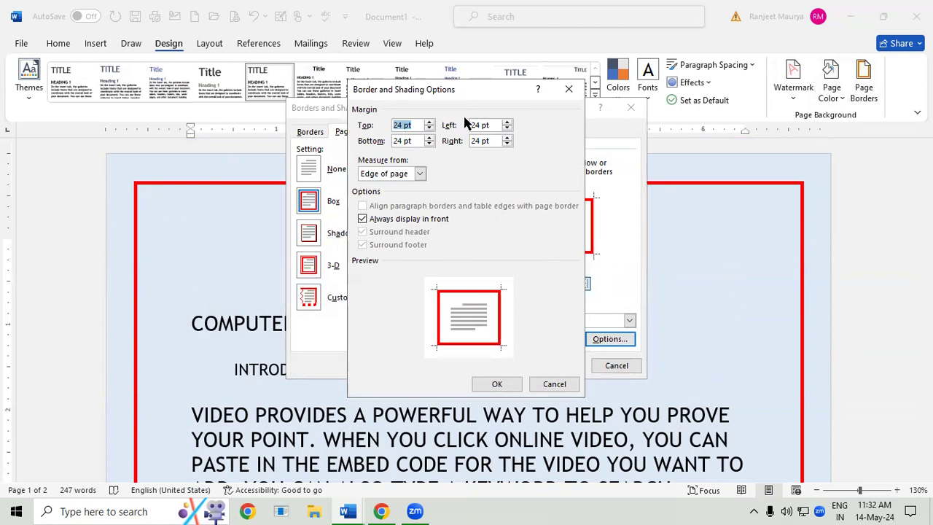
key(Tab)
text(0)
key(Tab)
text(0)
key(Tab)
text(0)
key(Tab)
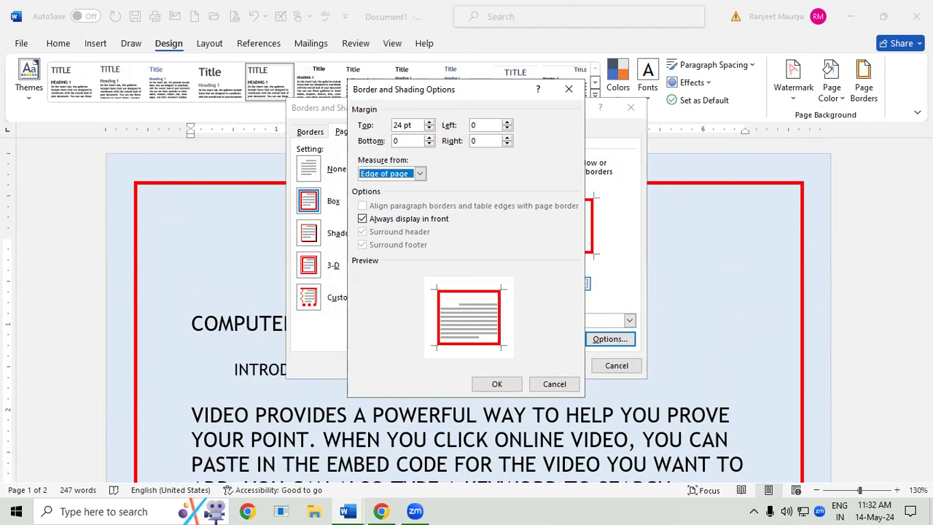
drag(411, 126, 390, 129)
text(0)
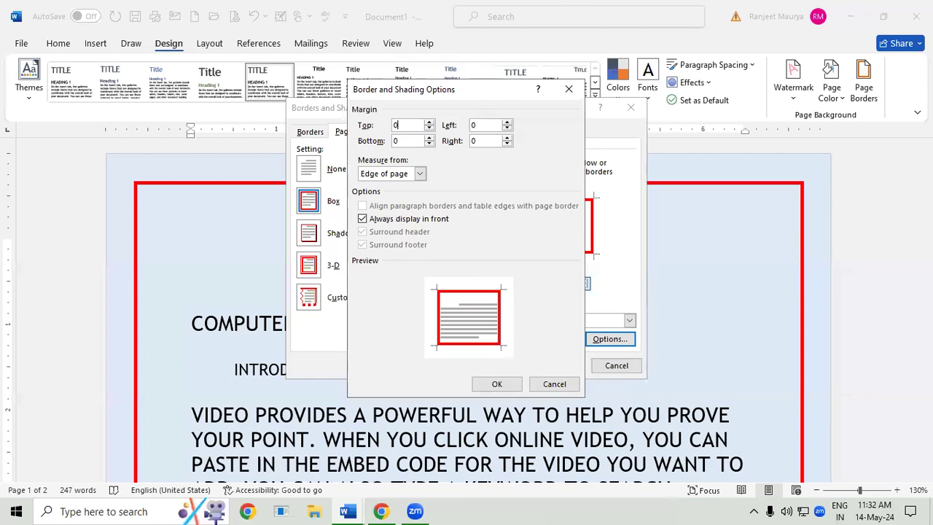
click(498, 384)
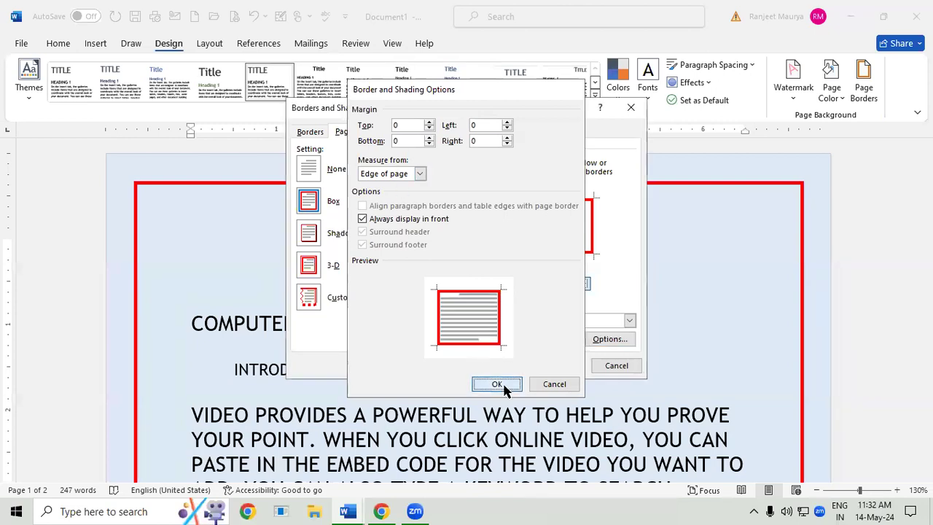
click(543, 366)
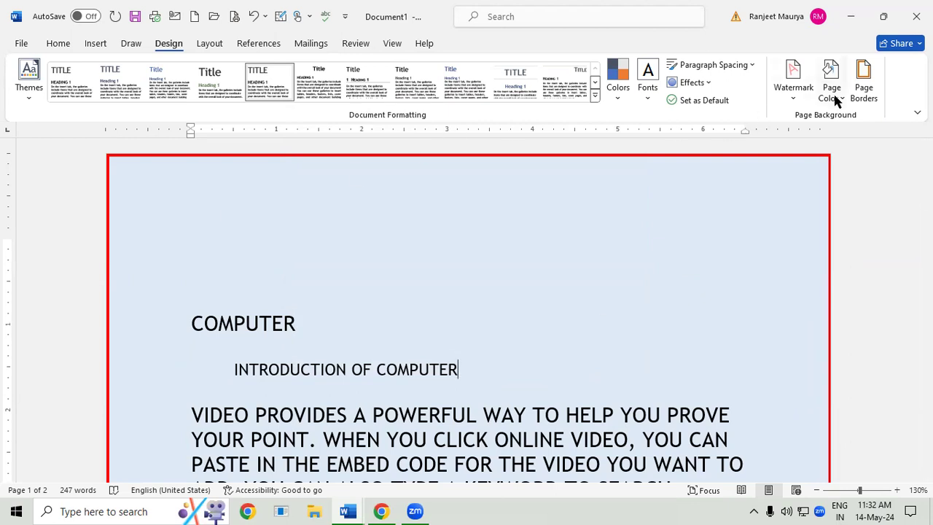
Try the Shadow setting, replace the page border with the red apples art, and review it down the page
click(871, 98)
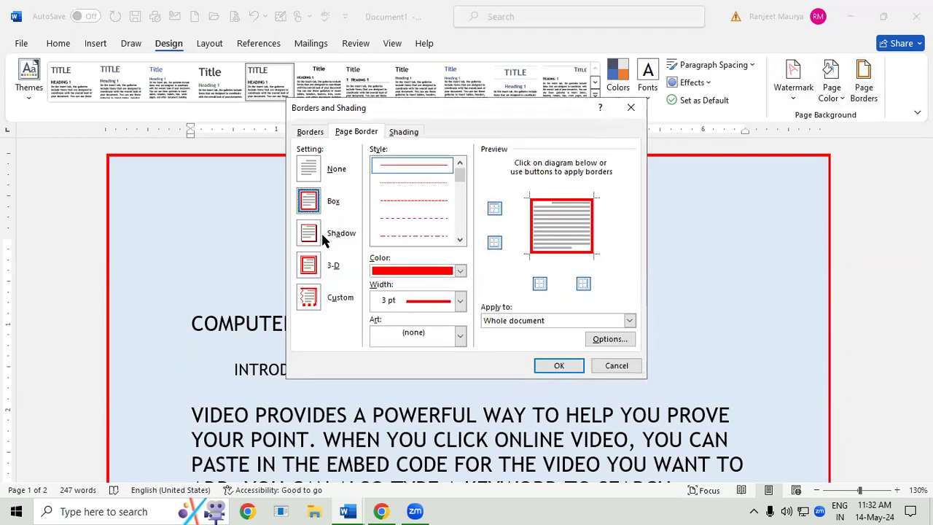
click(318, 241)
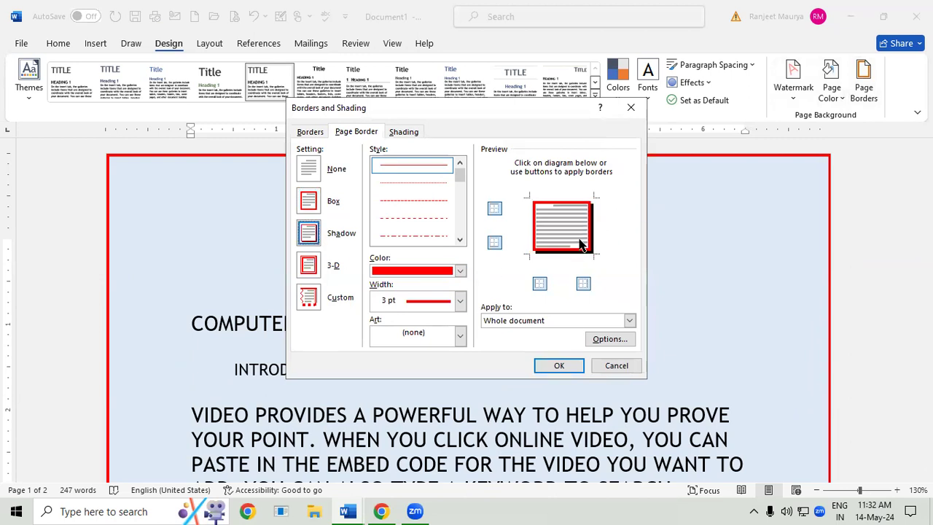
click(460, 336)
click(438, 369)
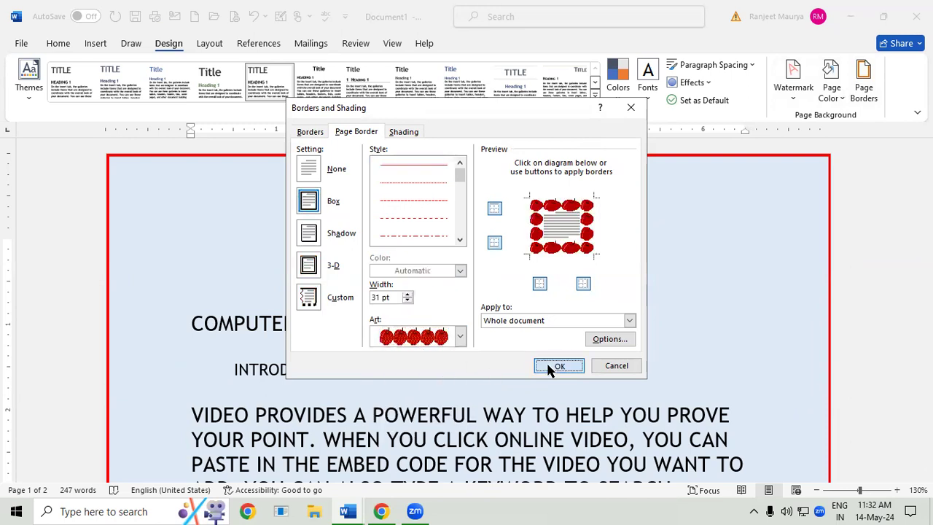
click(558, 365)
scroll(548, 366, down, 3)
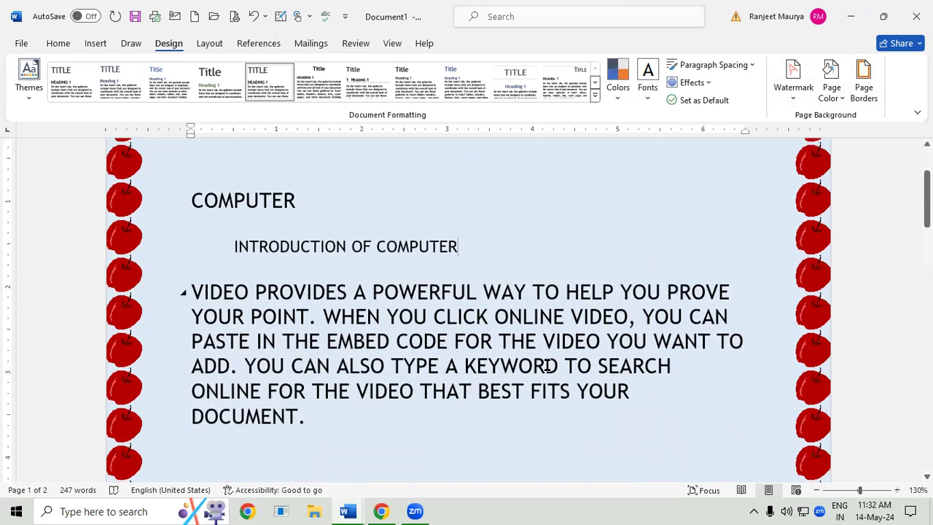
Change the page border to the art of diagonally split squares, color it standard red, and check it from the page's top
click(868, 88)
click(460, 336)
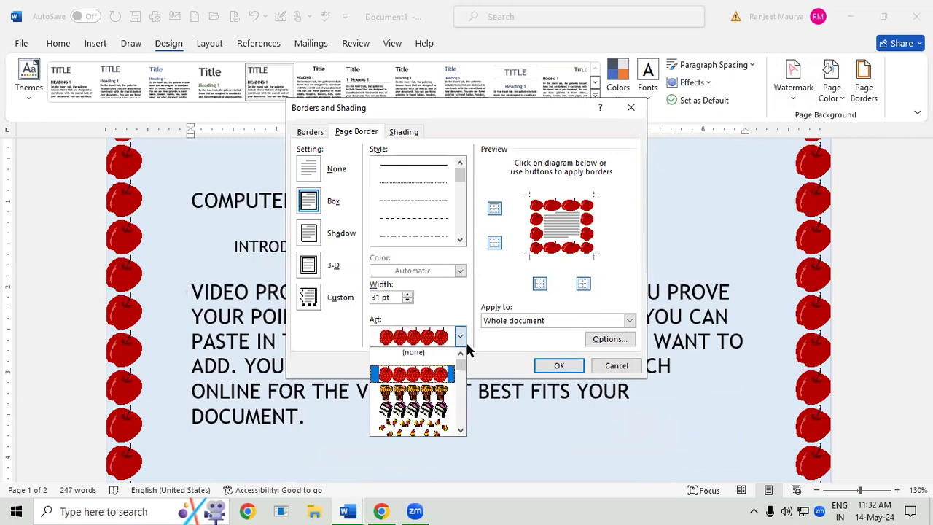
drag(462, 369, 461, 391)
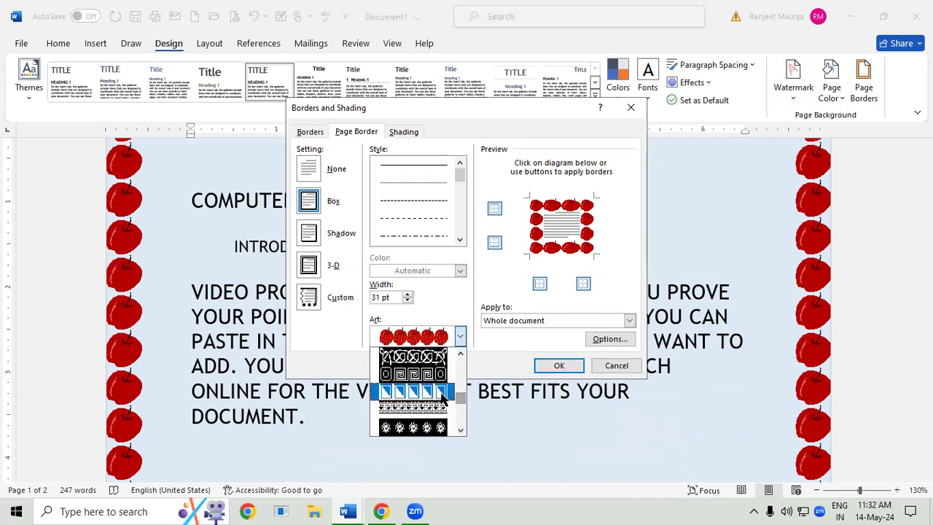
click(443, 397)
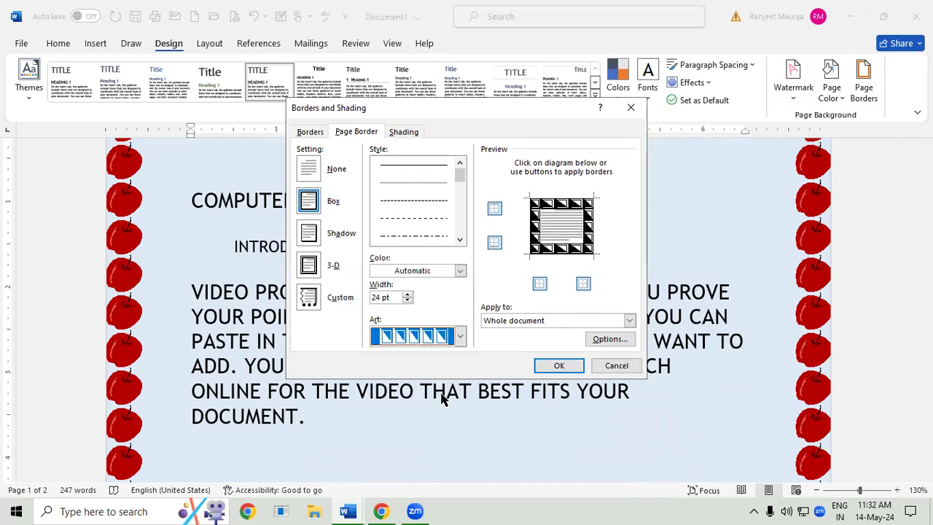
click(460, 270)
click(388, 418)
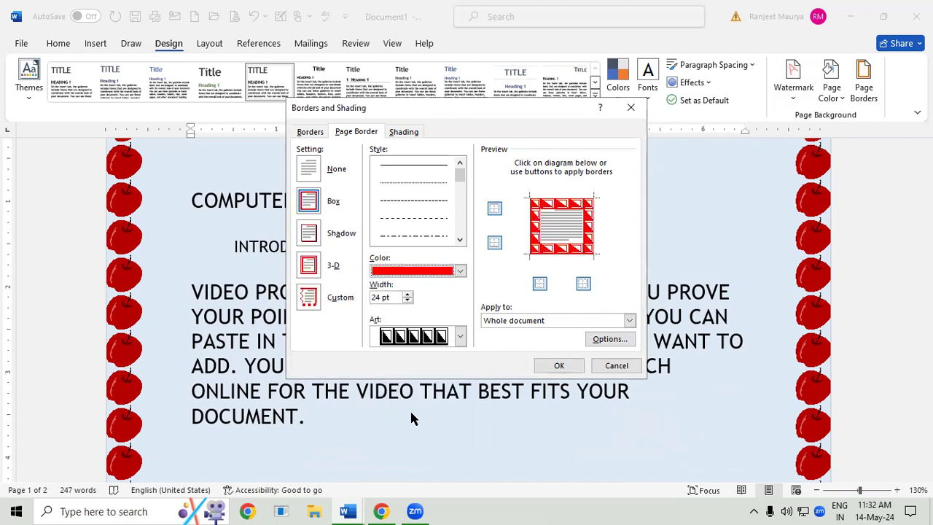
click(563, 367)
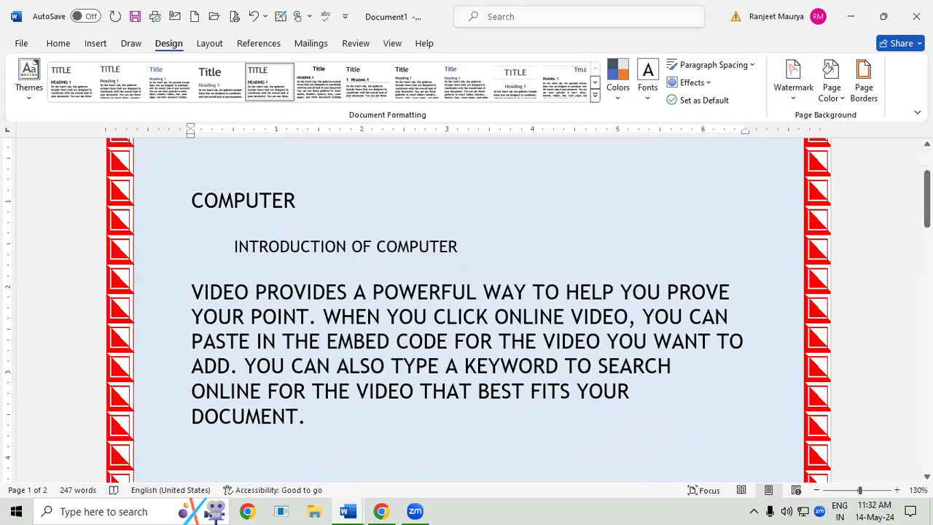
drag(926, 198, 927, 177)
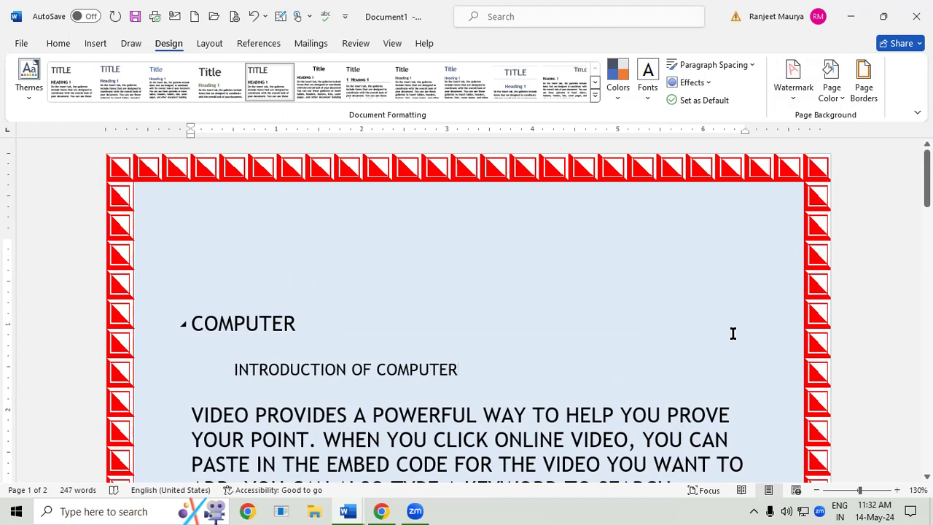
click(61, 43)
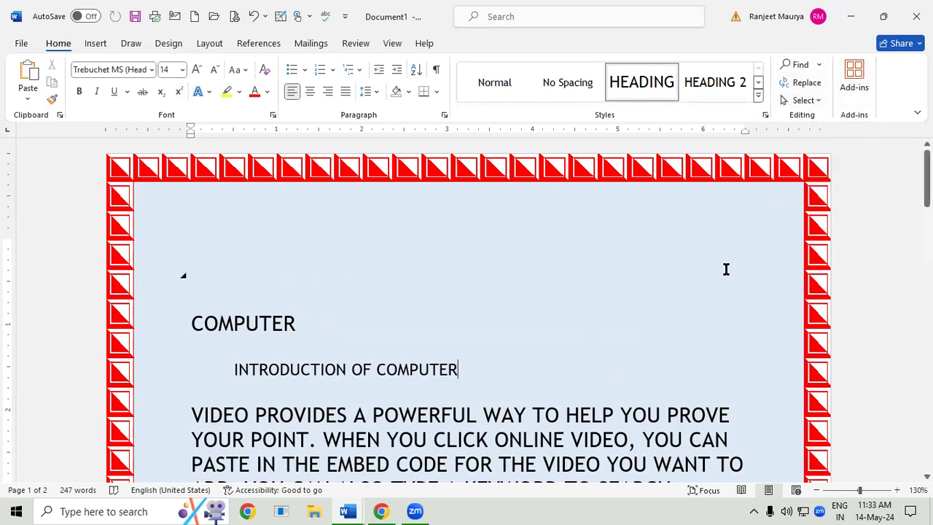
Undo the page border, the page color and the earlier style and formatting changes, restoring the shaded COMPUTER and MOUSE headings
key(ctrl+z)
key(ctrl+z)
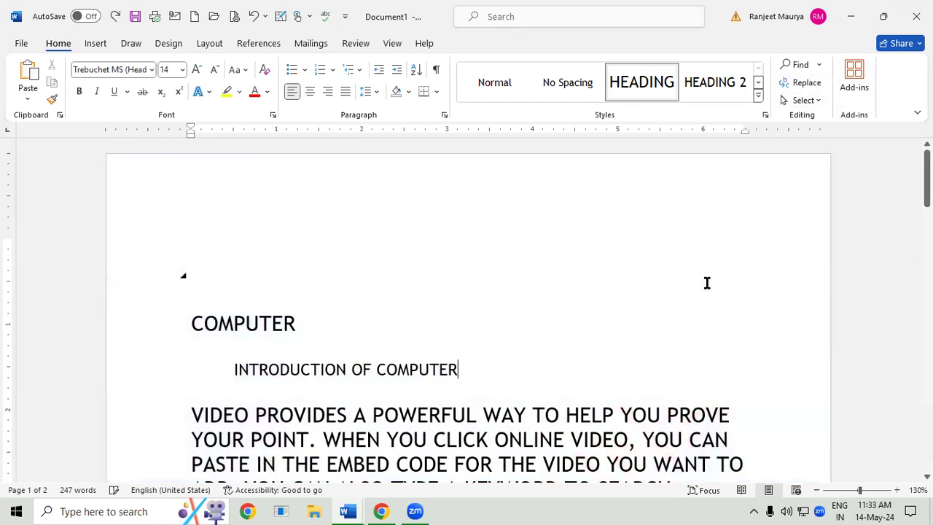
key(ctrl+z)
key(ctrl+z)
key(ctrl+z)
key(ctrl+z)
key(ctrl+z)
key(ctrl+z)
key(ctrl+z)
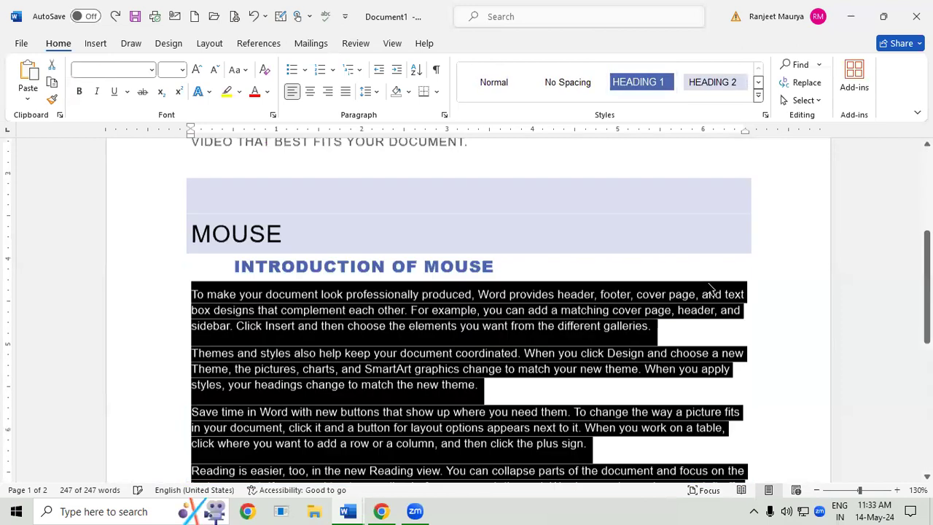
key(ctrl+z)
click(310, 332)
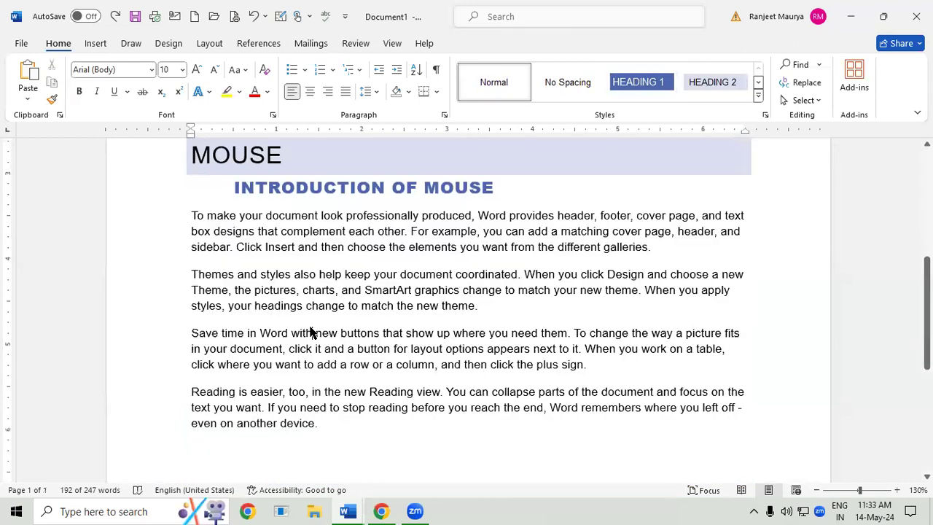
Select all text in the document, check the selection up to the page's top, and clear it
scroll(413, 346, down, 1)
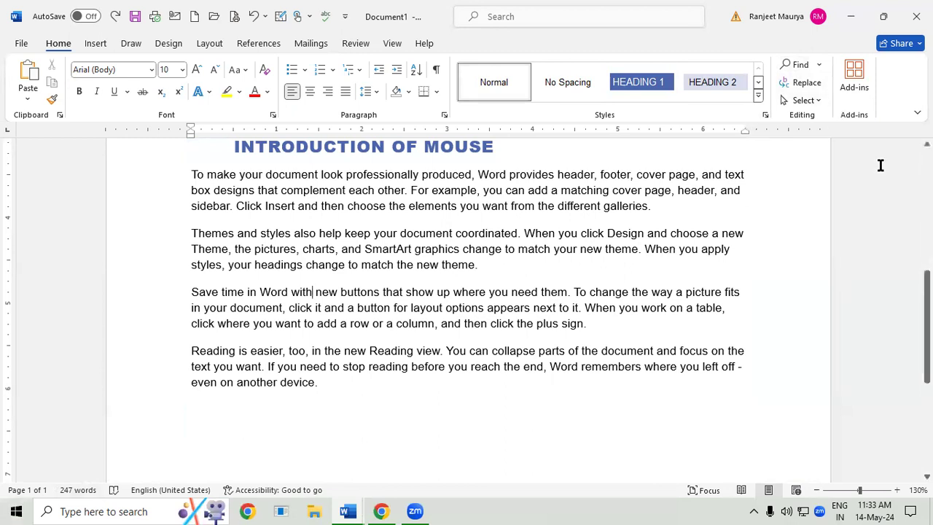
click(816, 102)
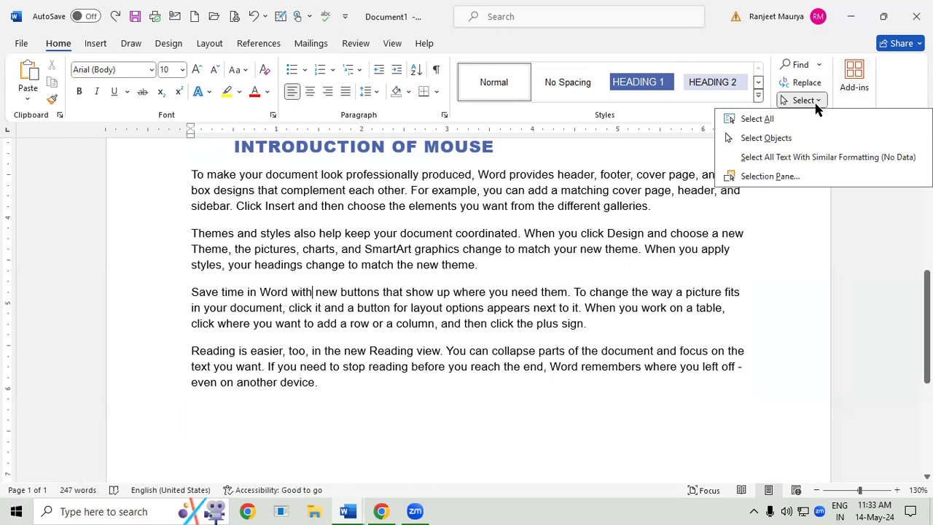
click(777, 116)
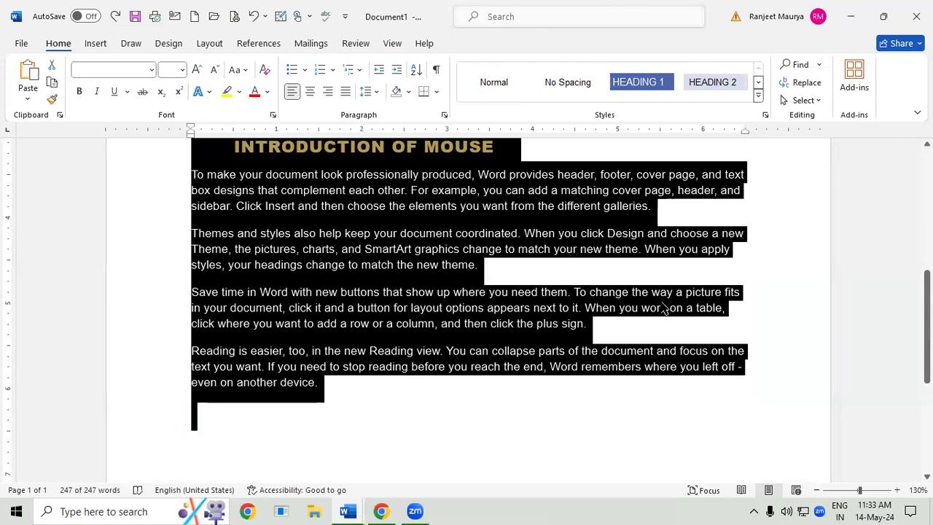
scroll(843, 167, up, 10)
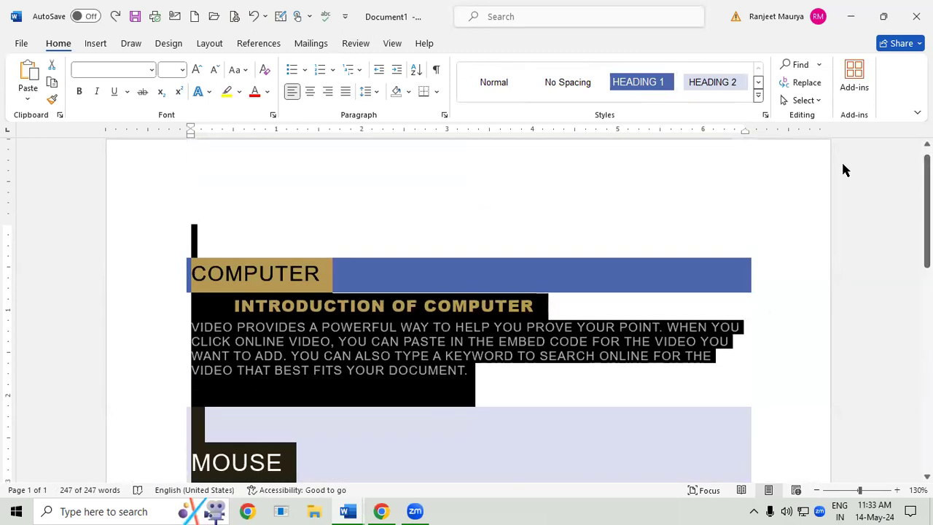
click(633, 306)
Turn on Select Objects and try marking rectangular areas around the COMPUTER heading, its paragraph and the MOUSE heading
click(799, 100)
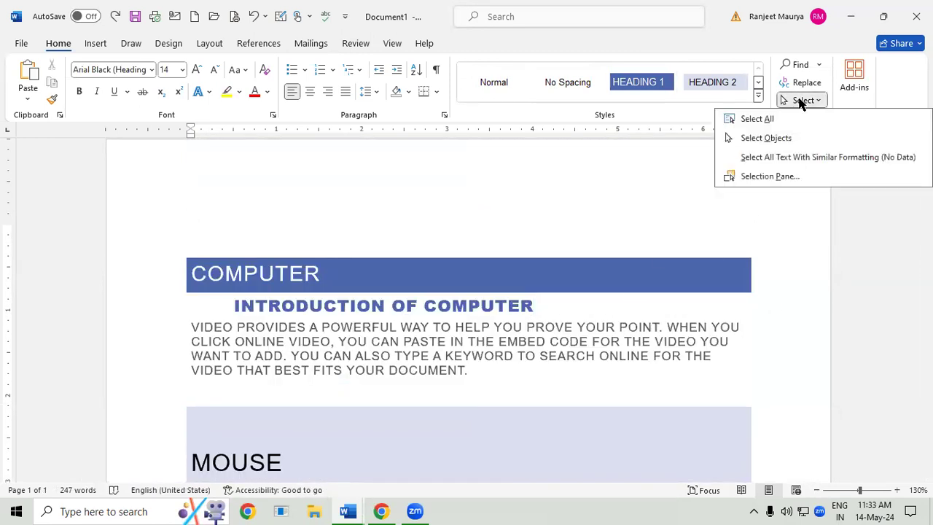
click(769, 144)
drag(172, 310, 545, 375)
drag(203, 256, 477, 355)
drag(185, 423, 478, 478)
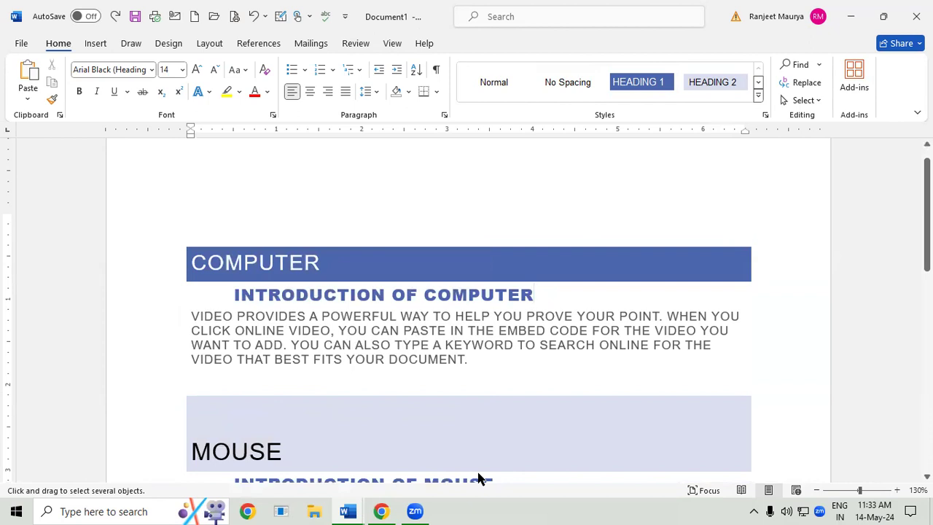
drag(238, 327, 454, 357)
drag(358, 291, 631, 356)
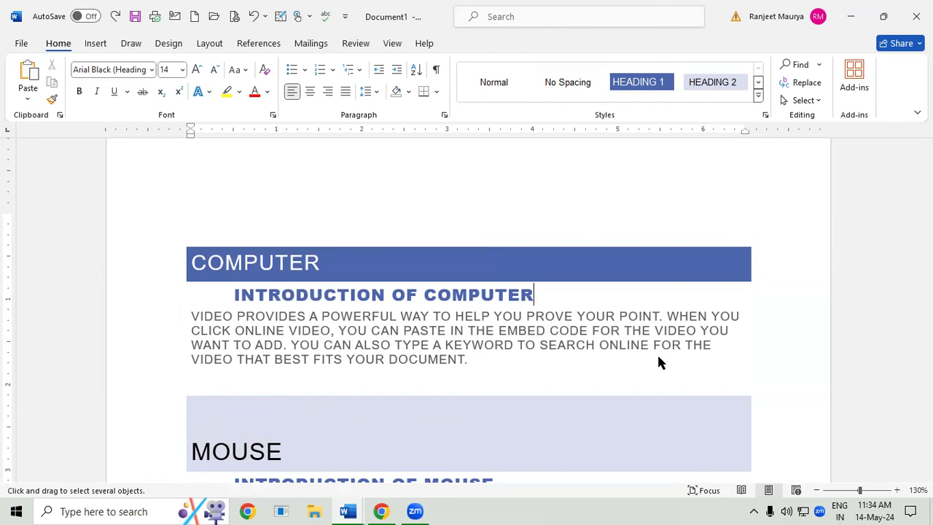
click(804, 101)
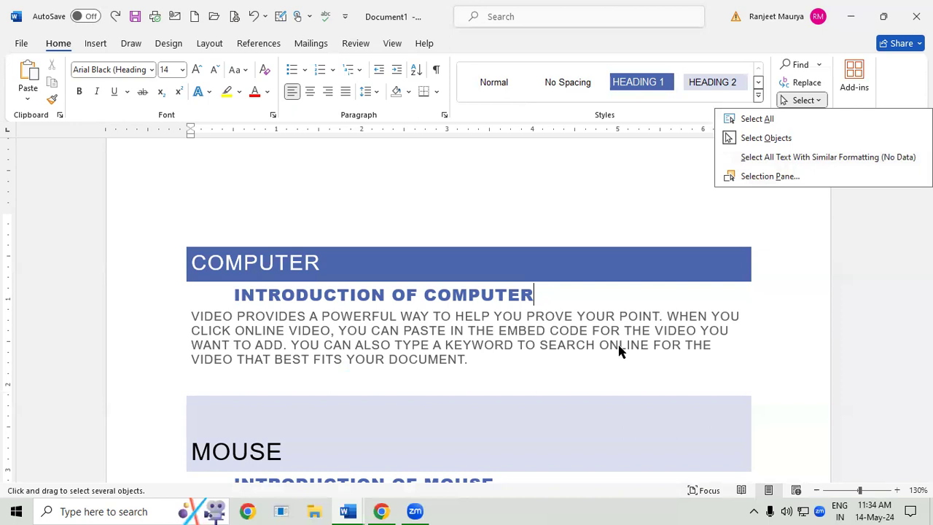
click(189, 317)
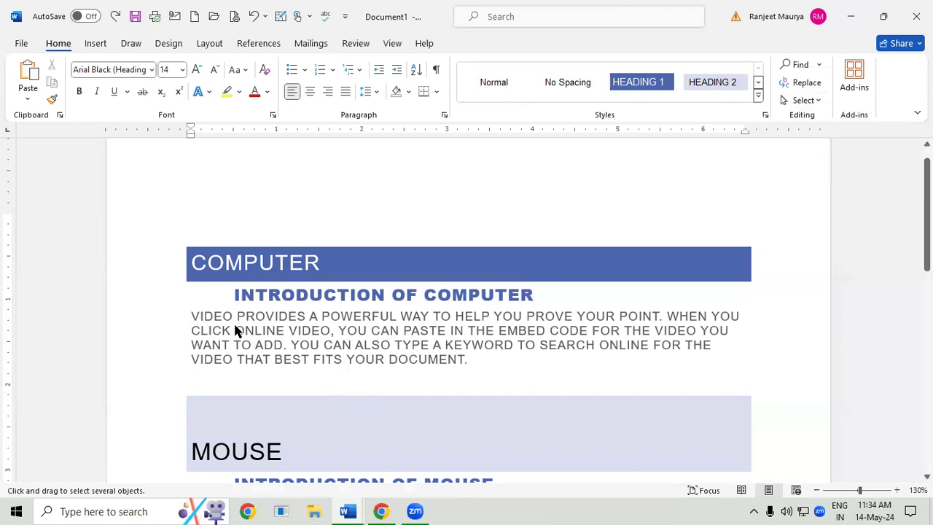
Select all text formatted like the "INTRODUCTION OF COMPUTER" heading, review the matches down the page, and clear the selection
click(815, 102)
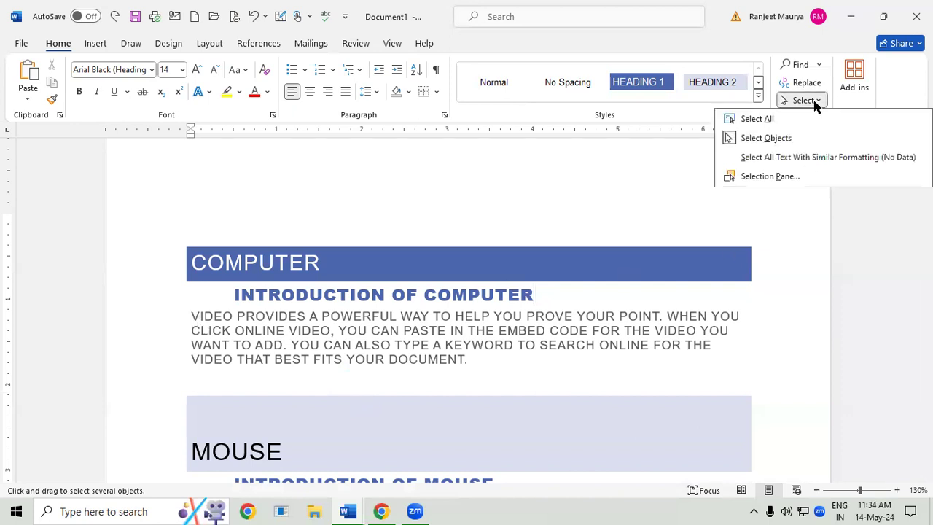
click(794, 159)
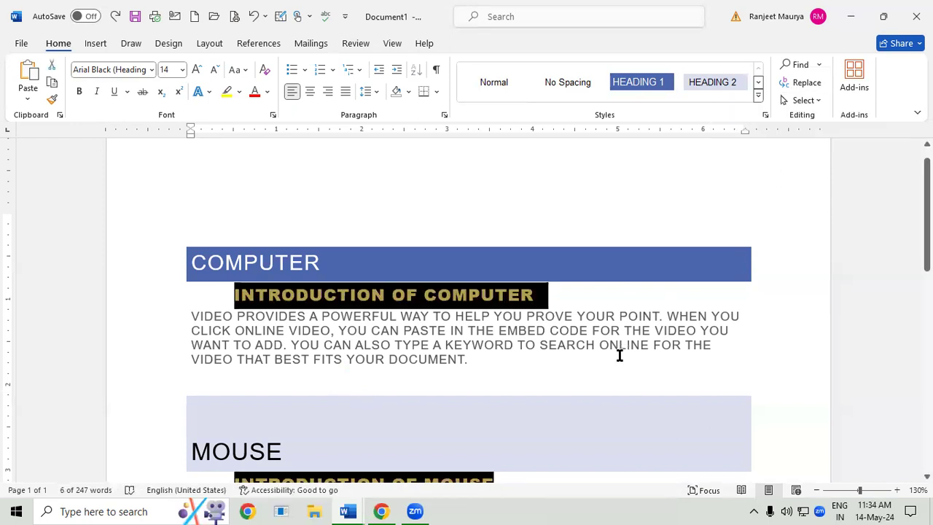
scroll(927, 218, down, 4)
scroll(466, 306, down, 4)
scroll(467, 306, up, 5)
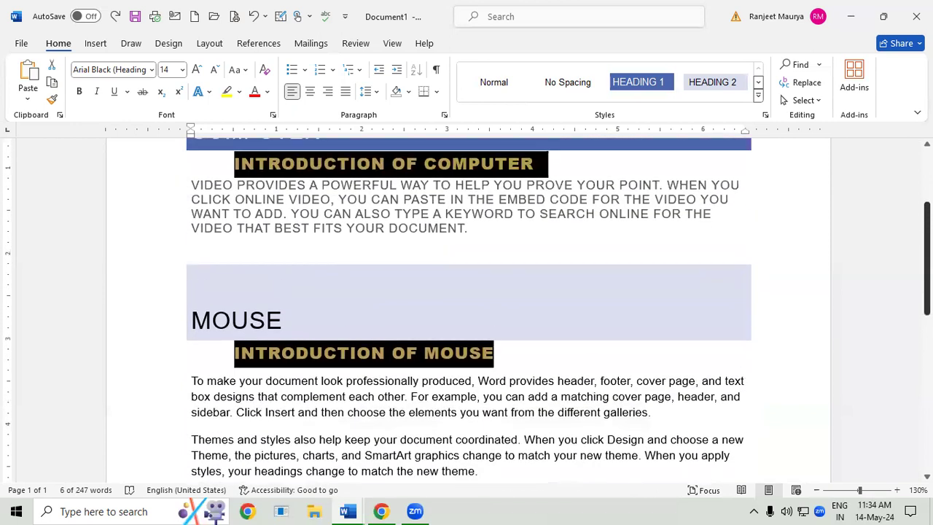
scroll(466, 306, up, 1)
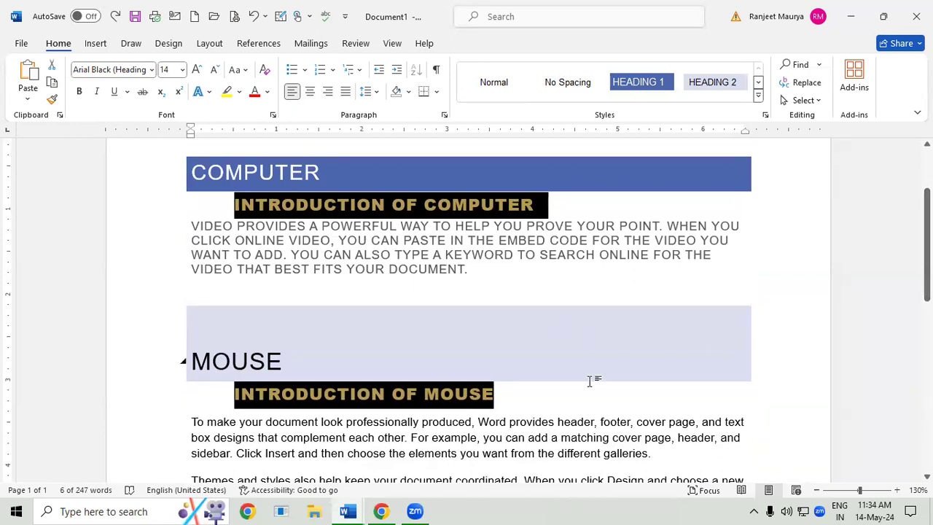
key(ctrl+z)
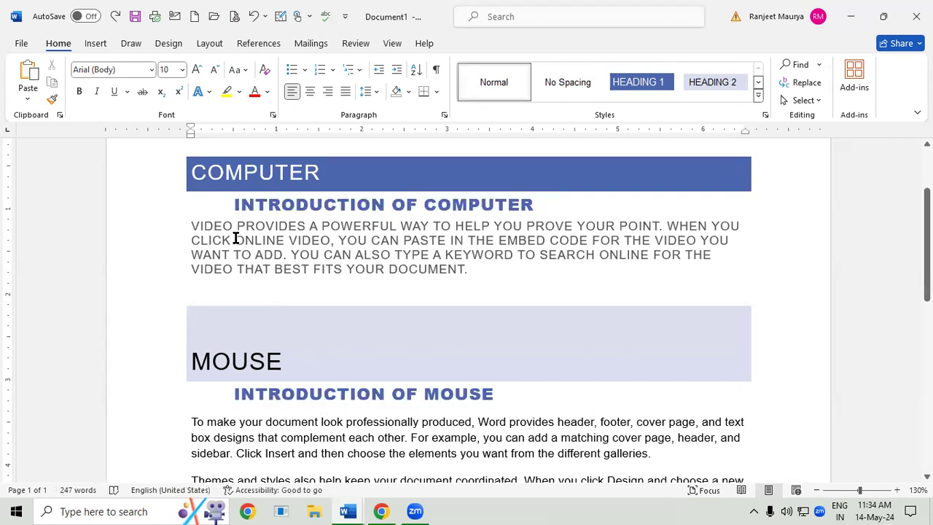
Select the opening words of the COMPUTER paragraph, extend the selection to text with similar formatting, and clear it
click(205, 225)
drag(205, 226, 228, 242)
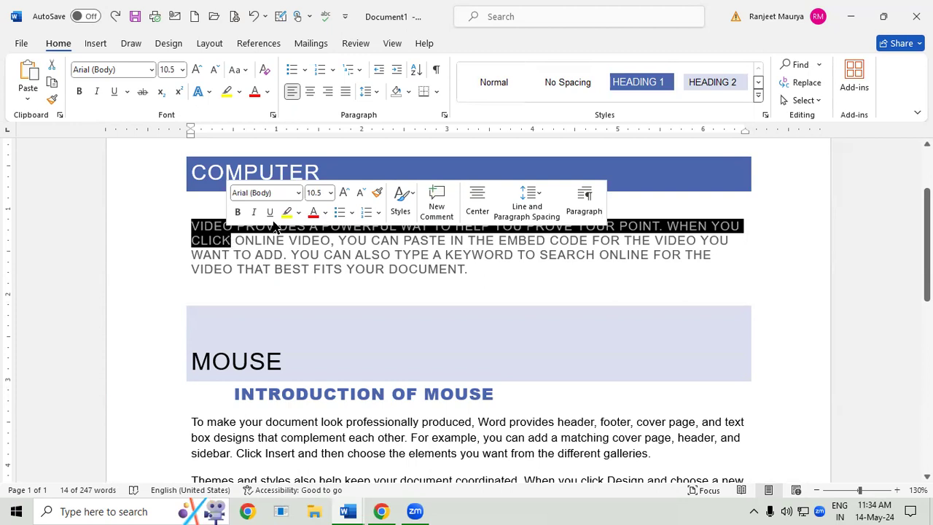
click(801, 100)
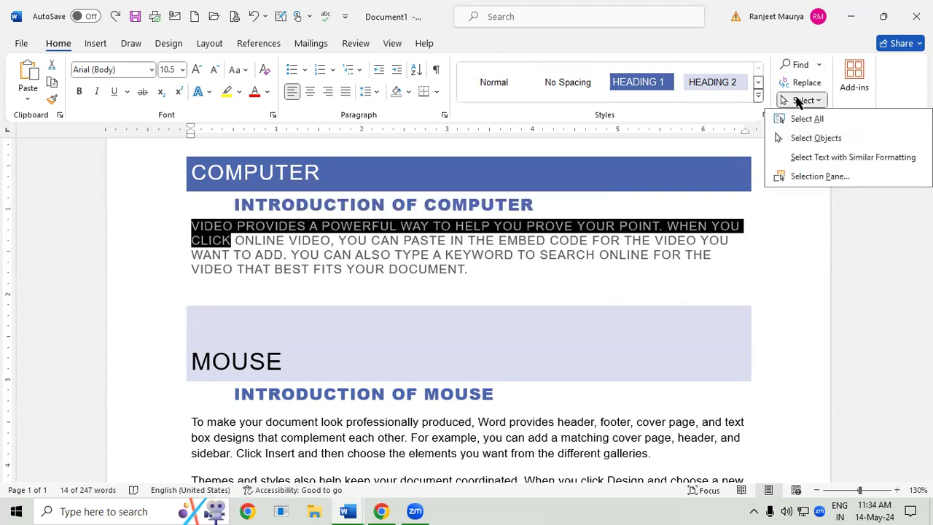
click(819, 155)
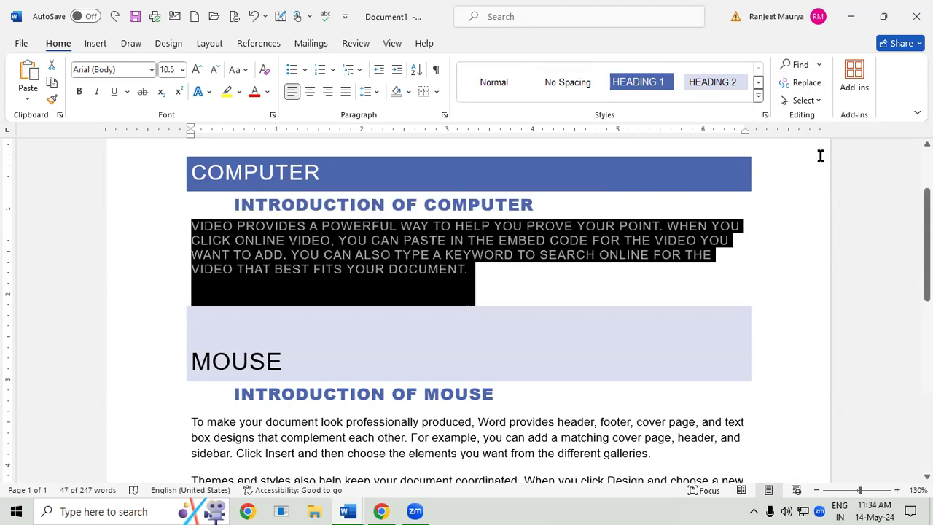
click(586, 343)
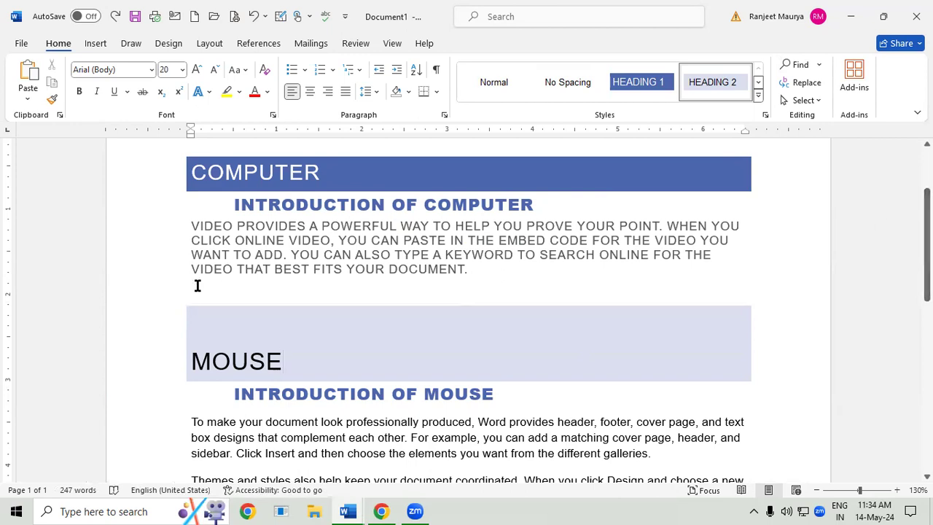
Create a blank document and fill it with sample paragraphs using =RAND()
key(ctrl+n)
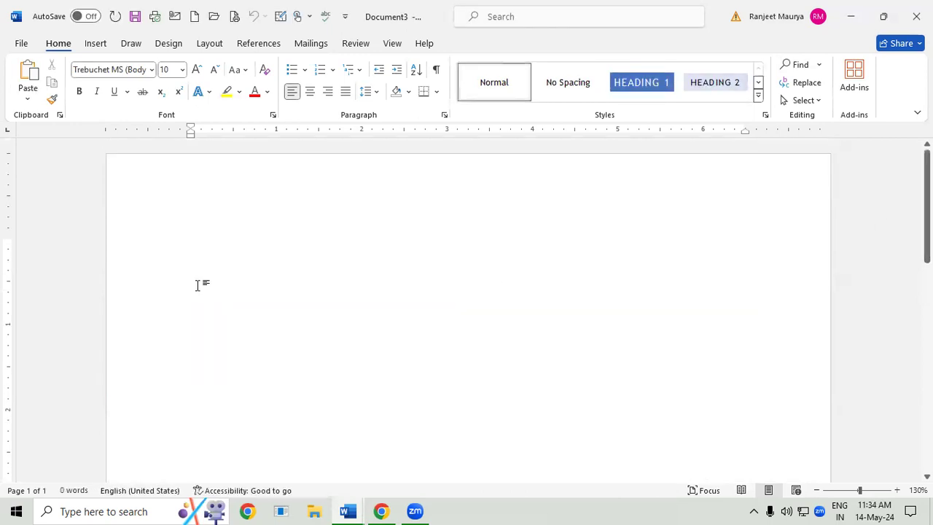
text(=)
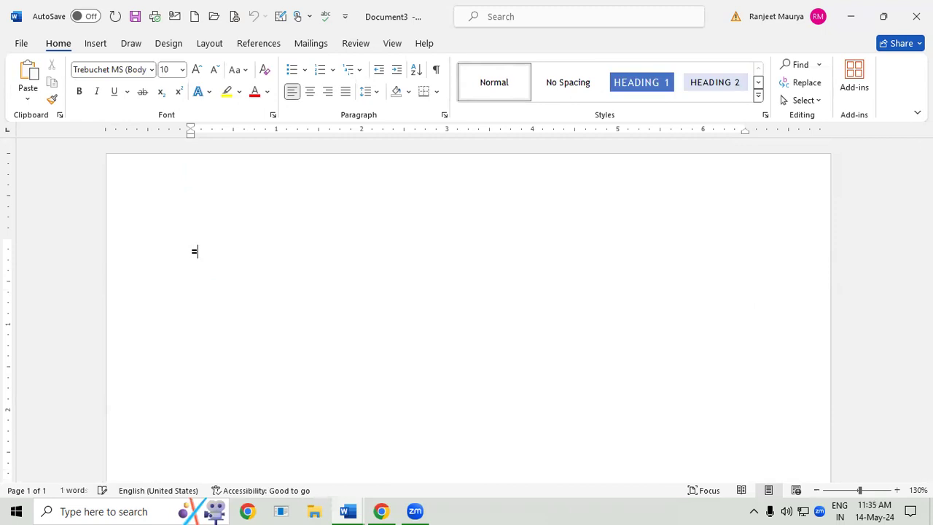
text(RAND())
key(Return)
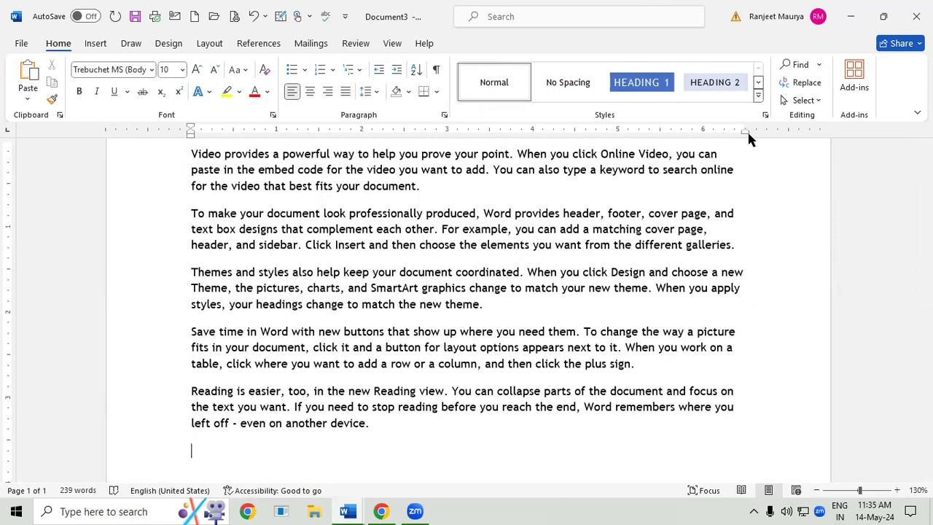
drag(928, 226, 928, 193)
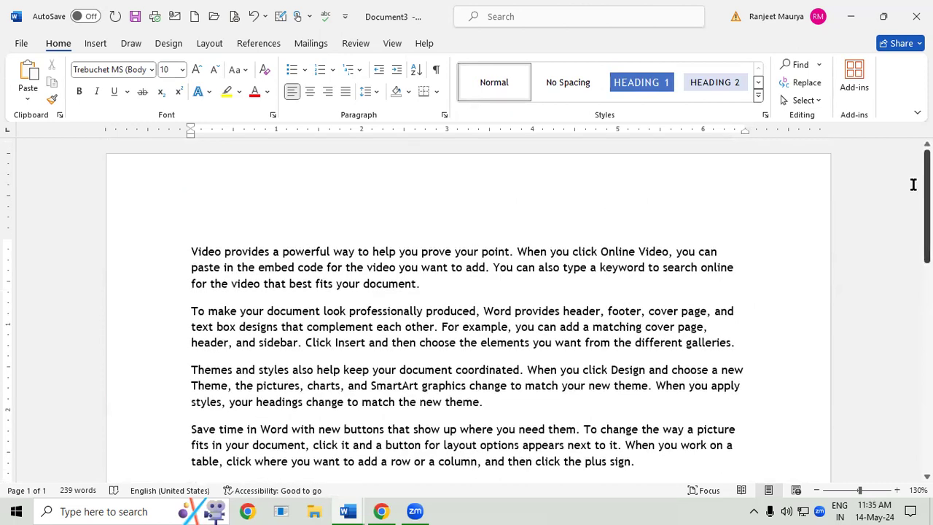
Enlarge the first word, "Video", to 22 pt
click(188, 251)
double_click(206, 251)
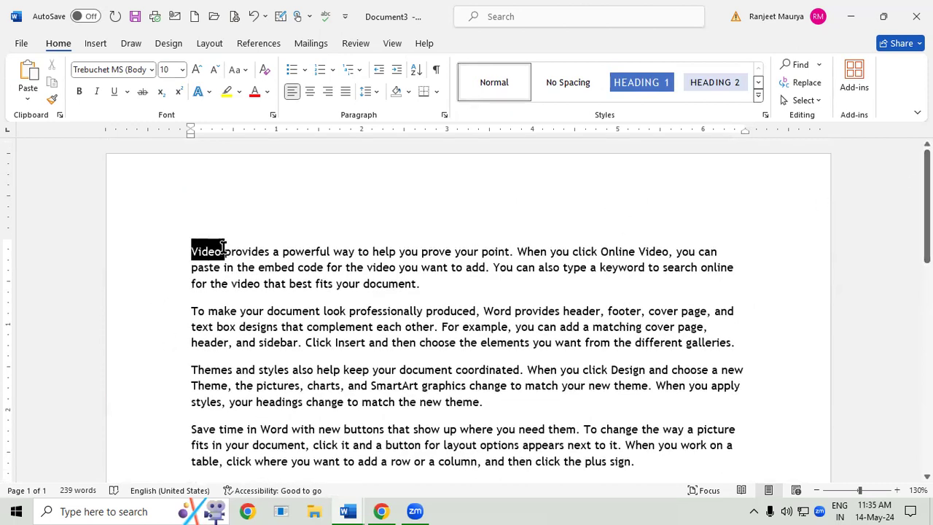
click(197, 70)
click(196, 70)
click(196, 70)
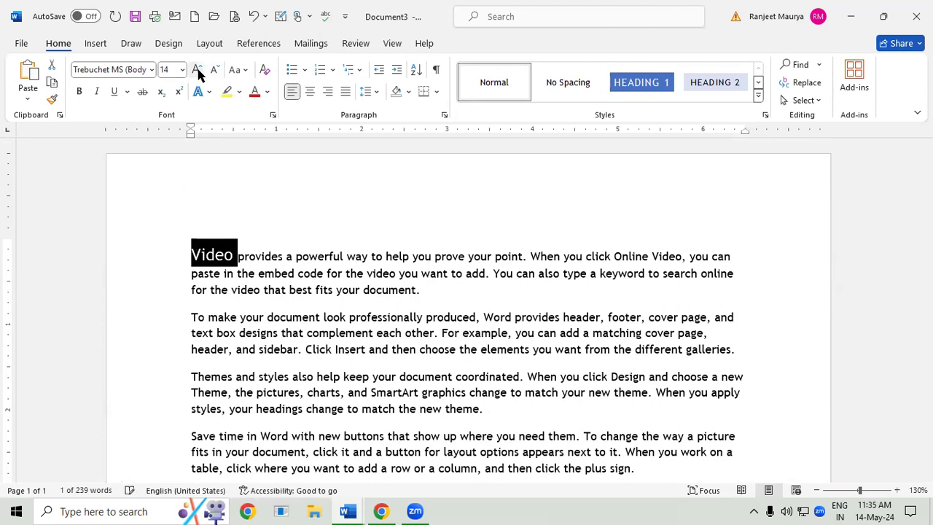
click(197, 70)
click(196, 70)
click(197, 70)
click(197, 70)
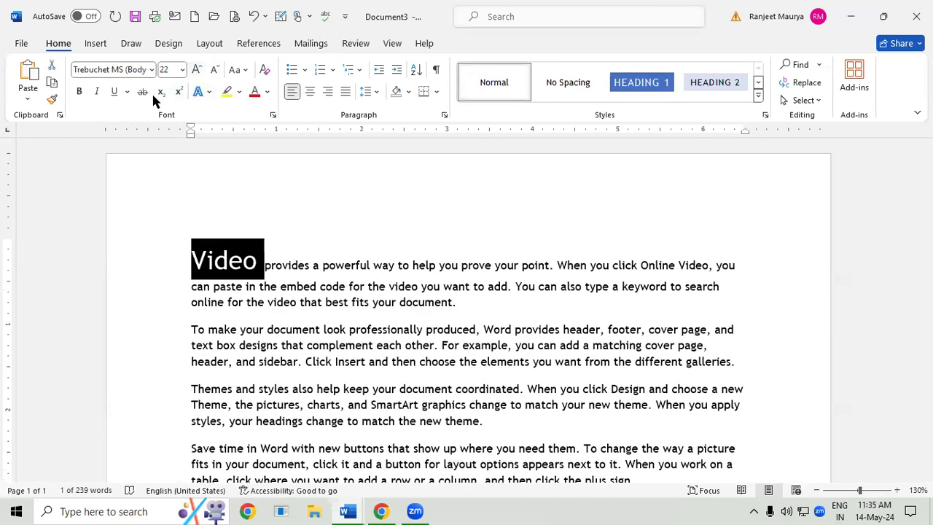
Make the word "Video" underlined, bold and red, and clear the selection
click(114, 91)
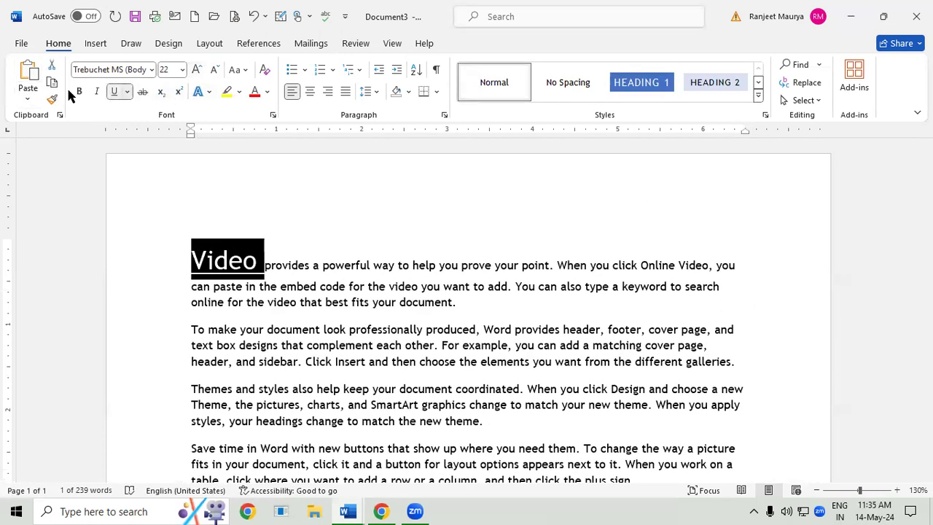
click(79, 91)
click(255, 91)
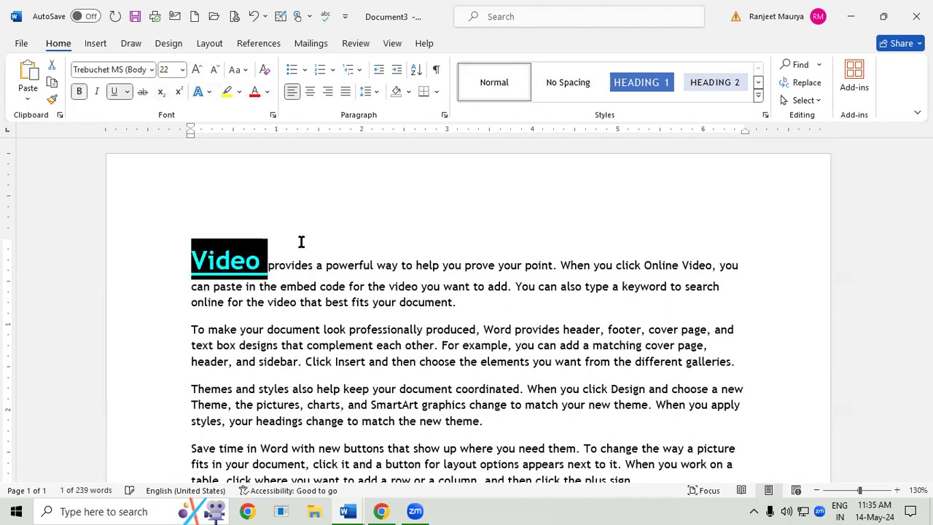
click(312, 276)
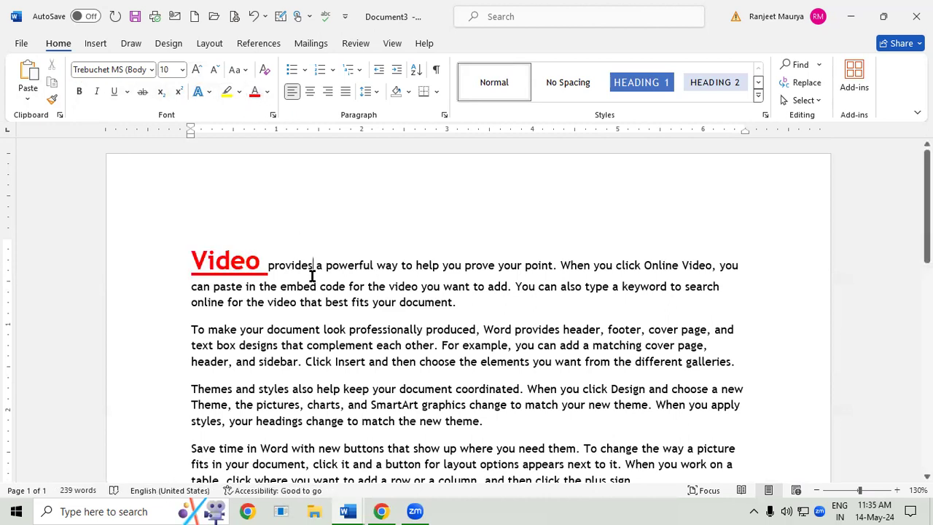
Copy the formatting of "Video" with Format Painter onto "professionally produced", "pictures, charts," and the passage "a button for layout options … add a row or"
drag(193, 266, 230, 267)
click(51, 99)
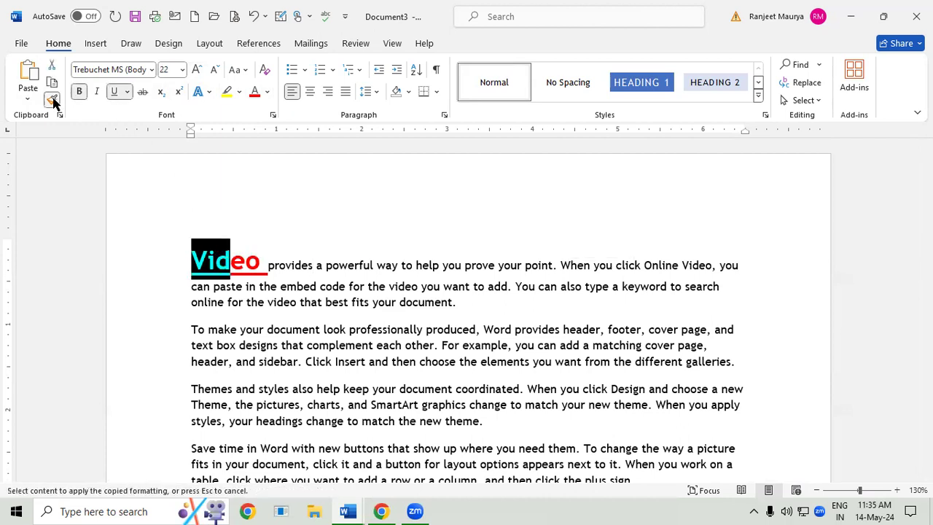
drag(417, 330, 475, 331)
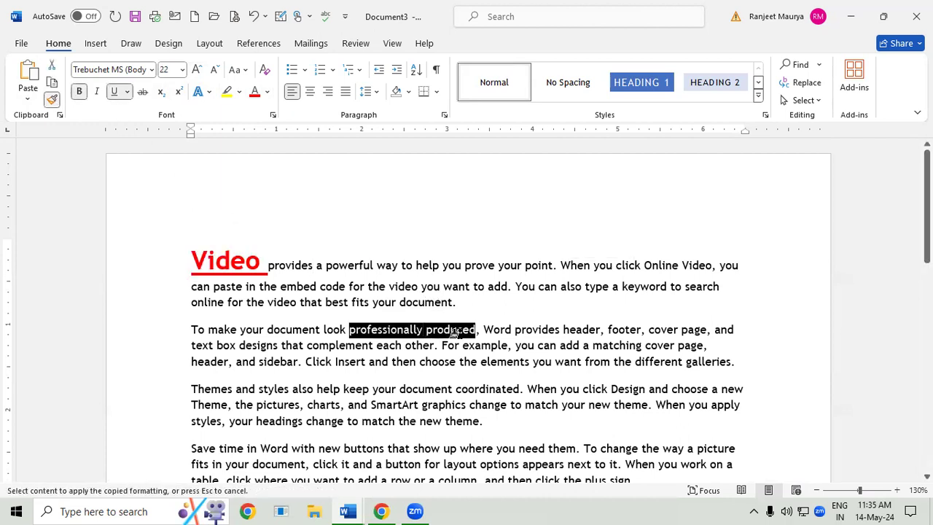
drag(257, 439, 418, 451)
scroll(397, 405, down, 1)
scroll(403, 396, down, 1)
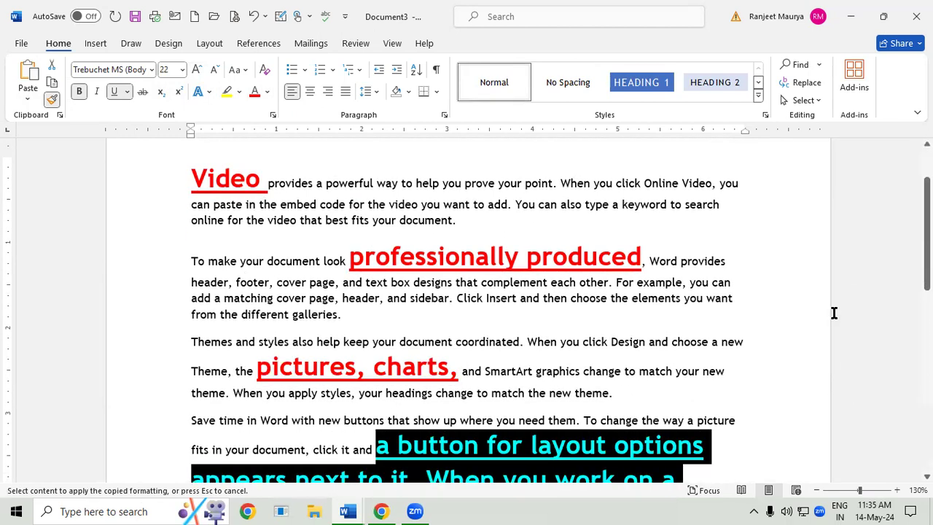
Paint the same formatting onto "you r" in the last paragraph and switch off Format Painter
scroll(481, 365, down, 5)
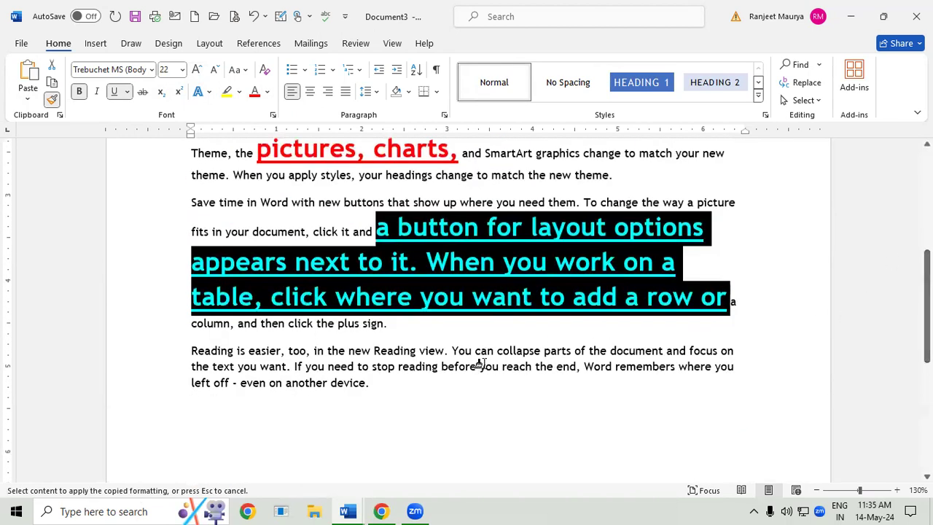
drag(480, 366, 545, 386)
click(551, 401)
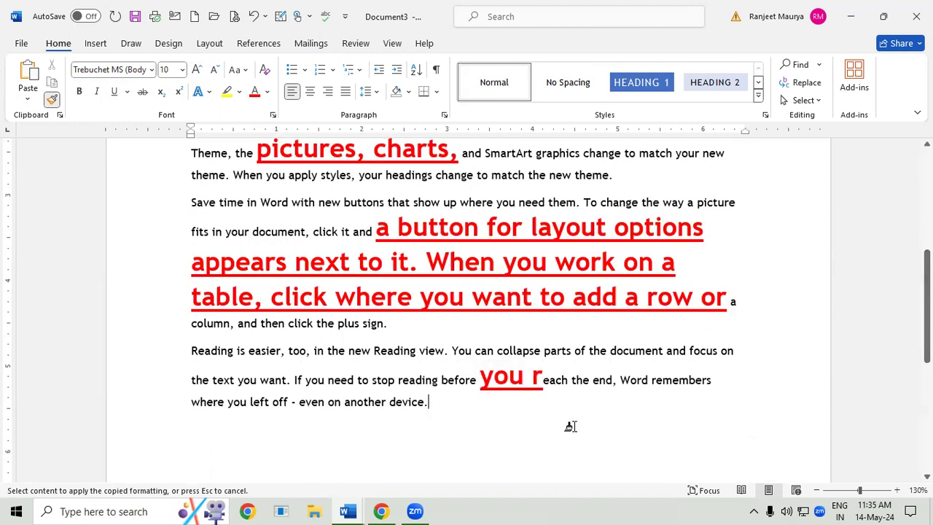
scroll(570, 424, up, 1)
scroll(906, 333, up, 4)
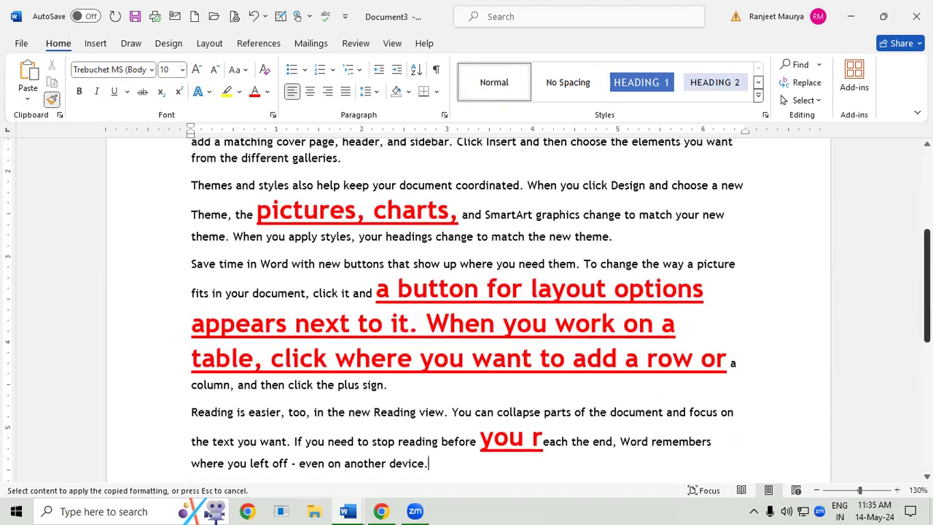
scroll(532, 226, up, 2)
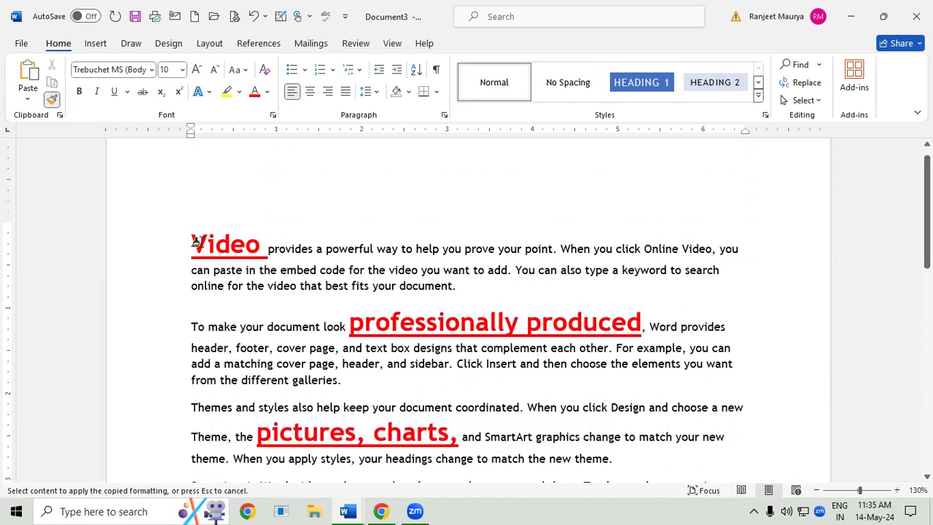
click(52, 99)
Select the word "Video", extend the selection to all text with similar formatting, review it through the document, and clear it
drag(190, 241, 261, 250)
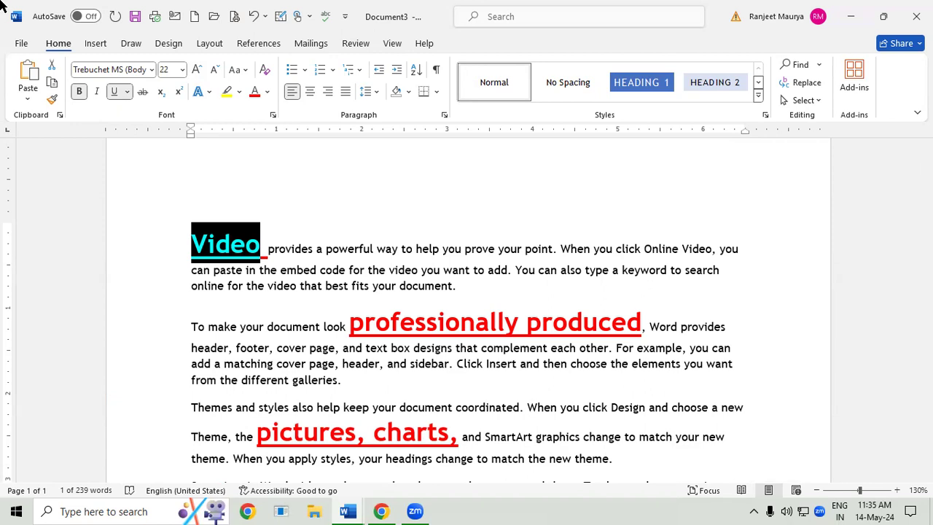
click(813, 102)
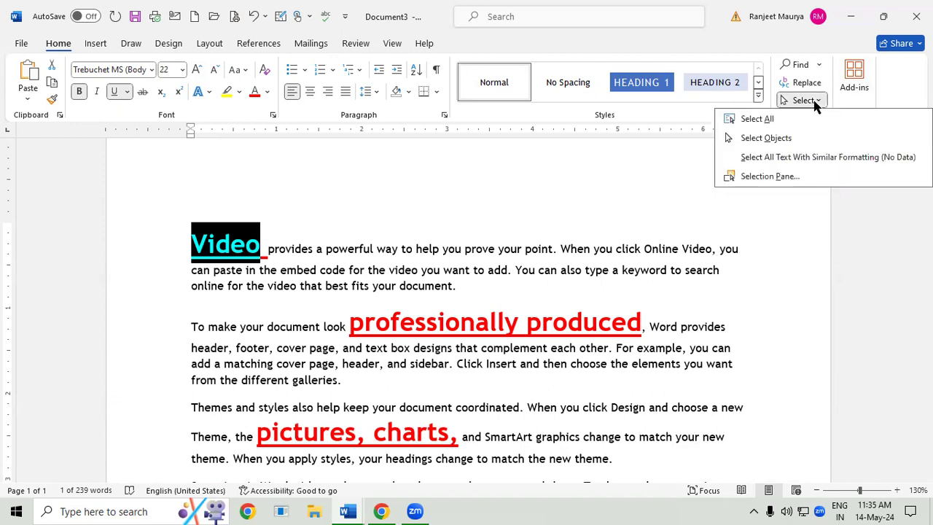
click(809, 157)
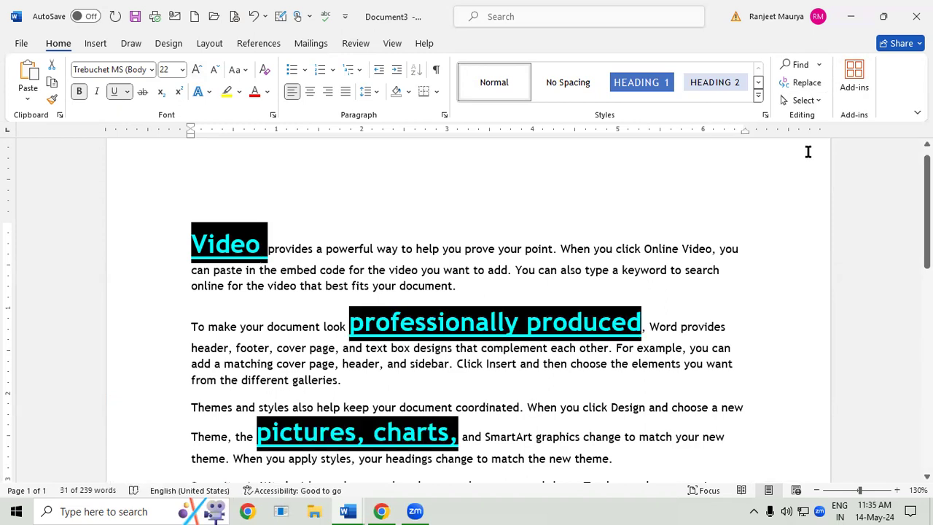
scroll(466, 310, down, 5)
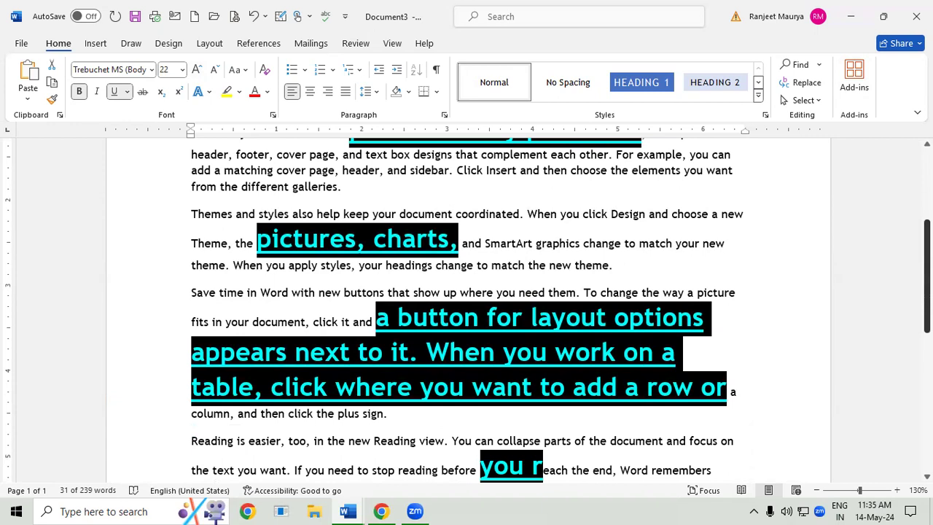
scroll(467, 310, up, 3)
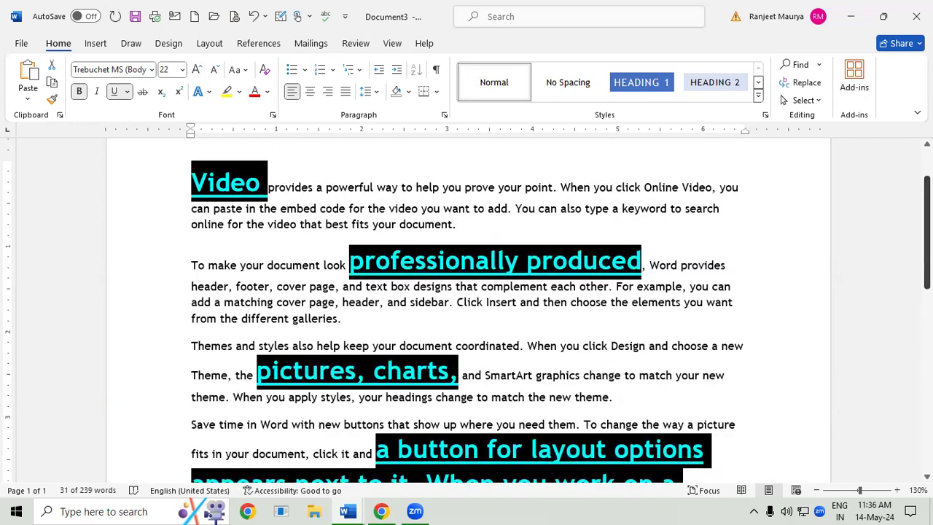
click(487, 285)
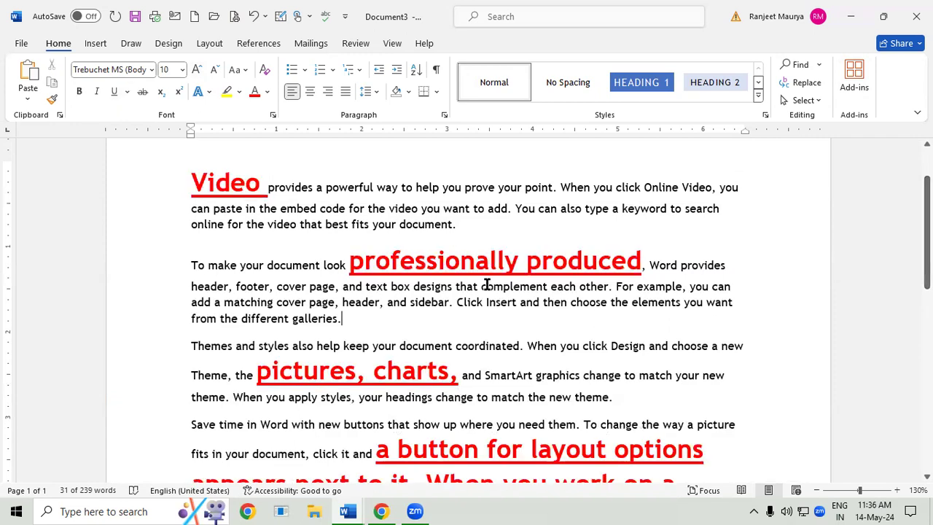
Select "provides a powerful" in the first paragraph, try selecting all text with similar formatting, and clear the selection
drag(267, 188, 334, 189)
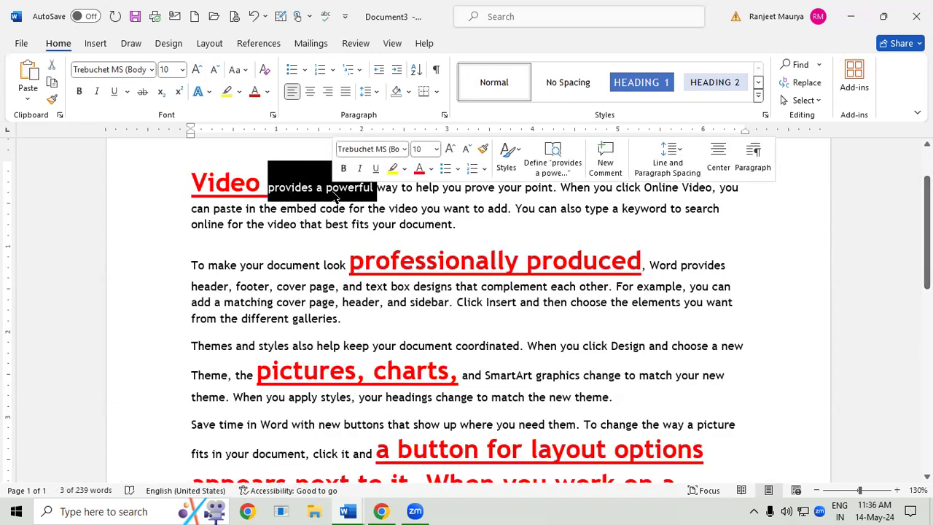
click(813, 100)
click(817, 159)
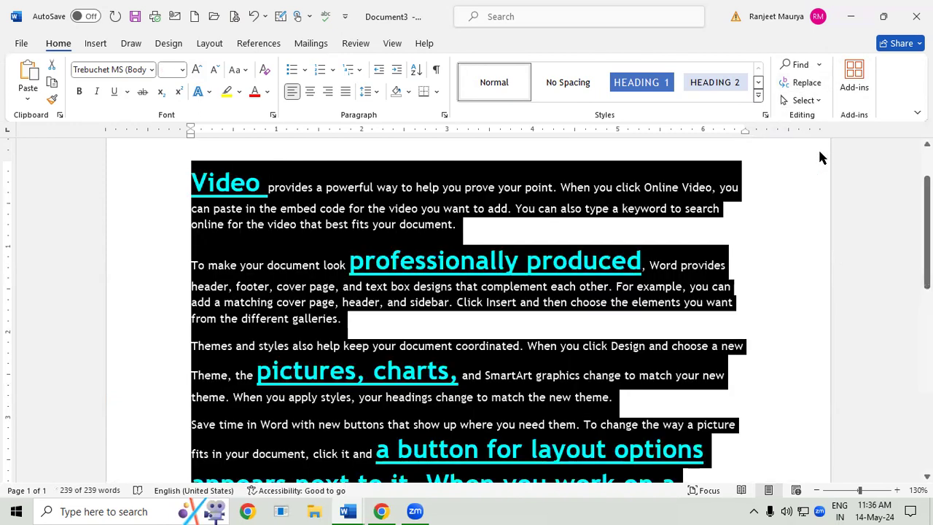
click(592, 384)
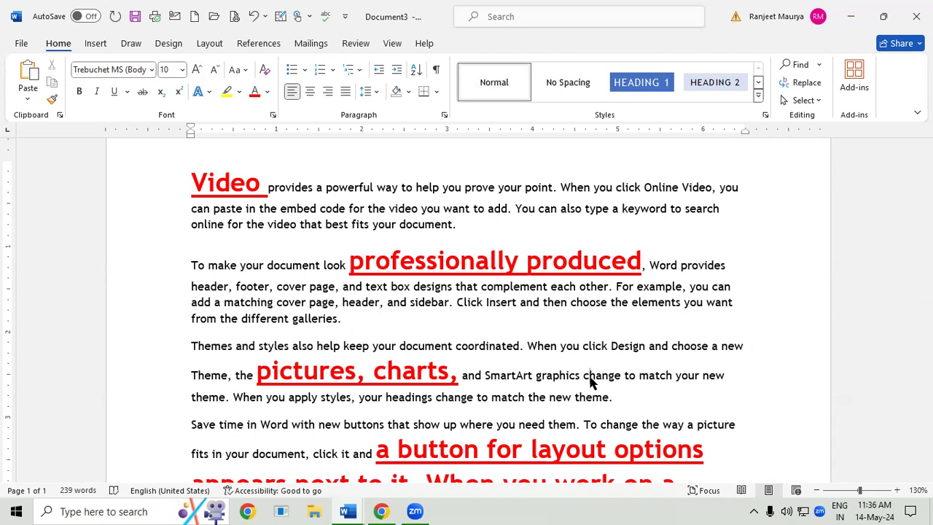
Insert seven empty lines after the first paragraph to make room for shapes
click(806, 100)
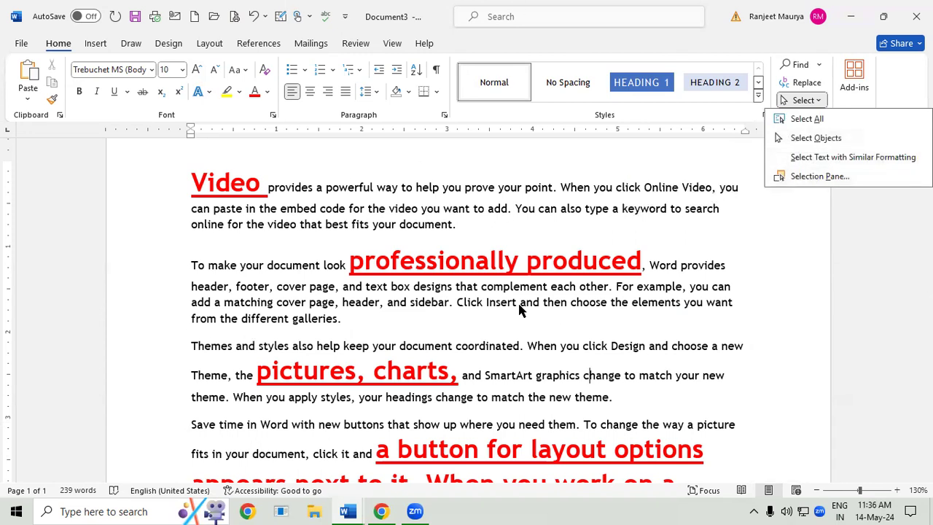
click(517, 233)
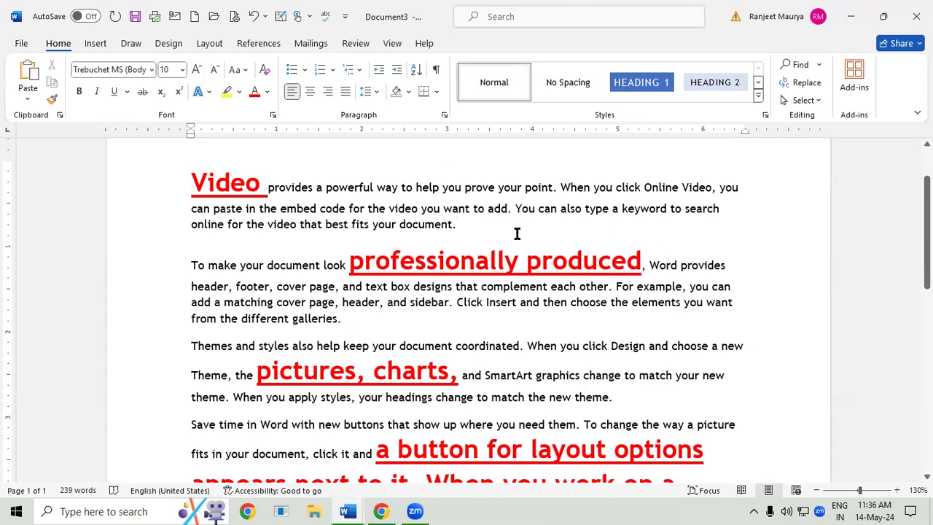
key(Return)
key(Return)
key(Return)
key(Return)
key(Return)
key(Return)
key(Return)
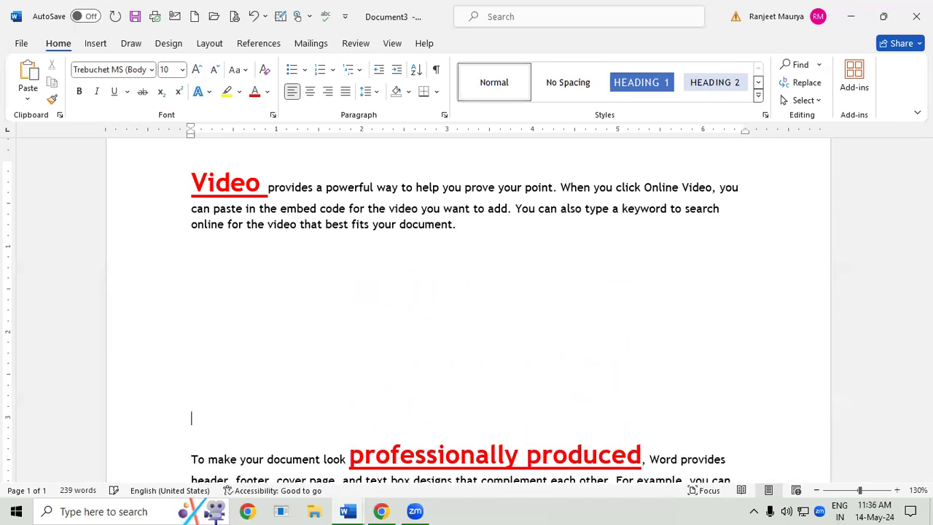
Draw an oval about 1.7" high and 1.67" wide in the blank area under the first paragraph
click(206, 252)
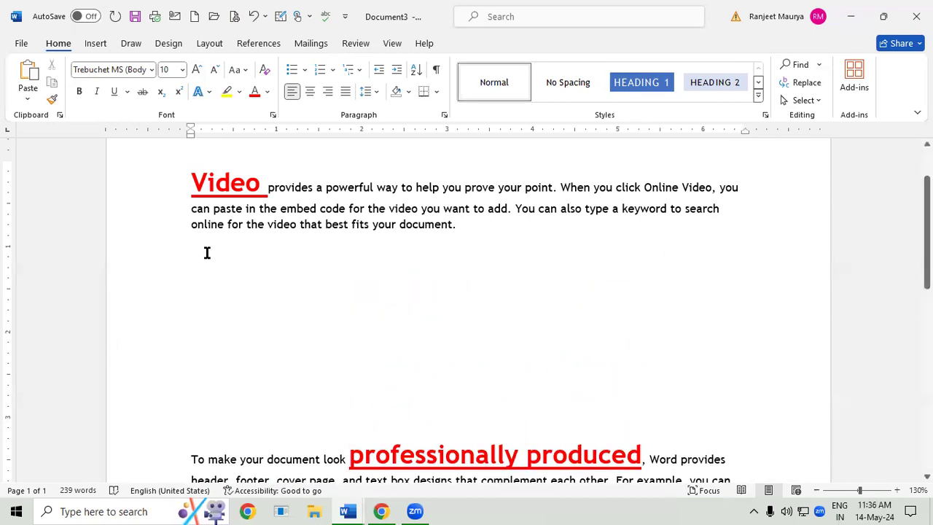
click(96, 45)
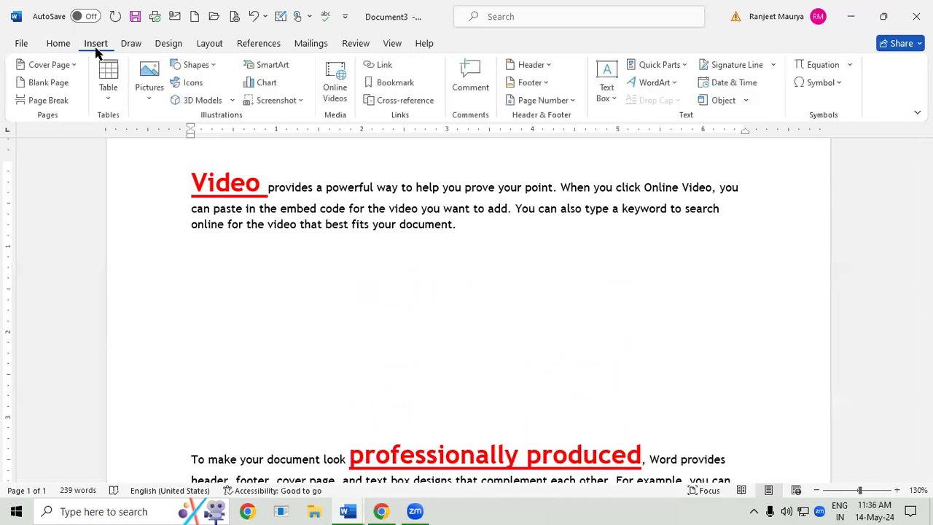
click(214, 68)
click(233, 99)
drag(209, 263, 353, 407)
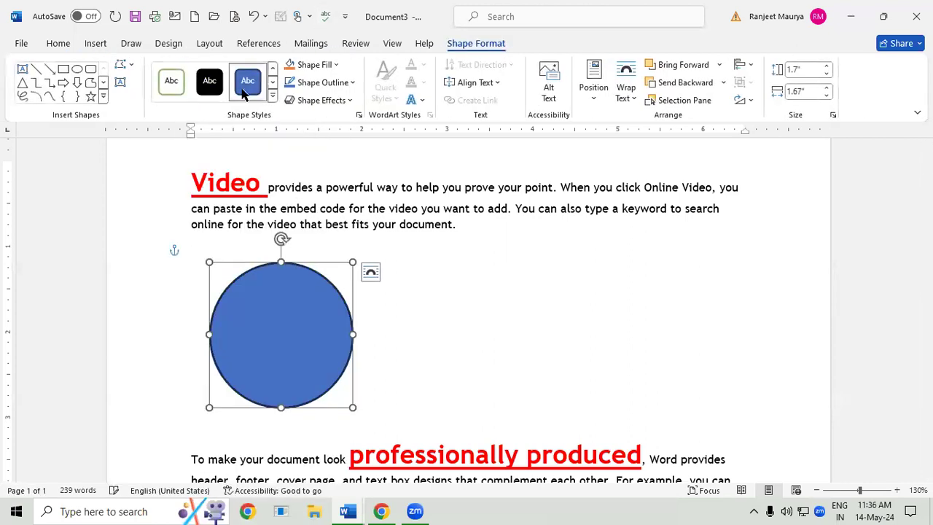
Give the oval a light green fill and a light green outline, and deselect it
click(314, 64)
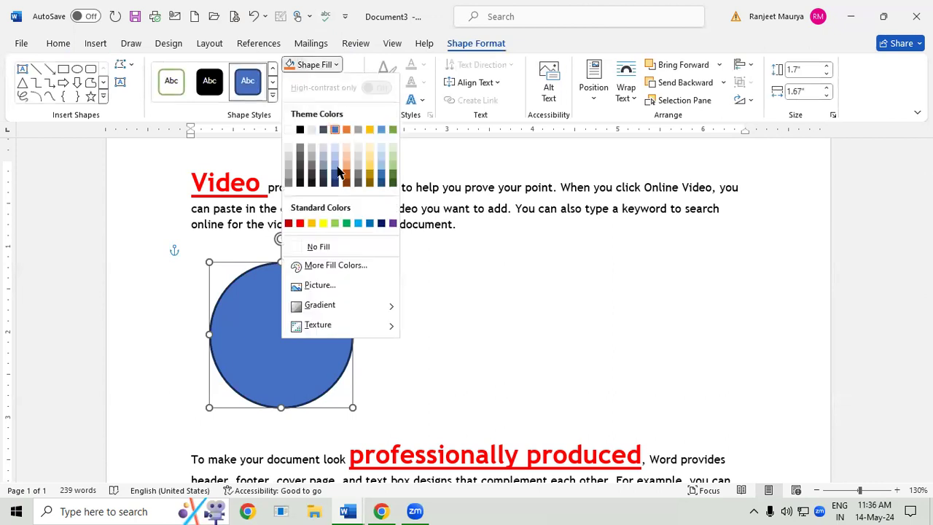
click(337, 226)
click(320, 82)
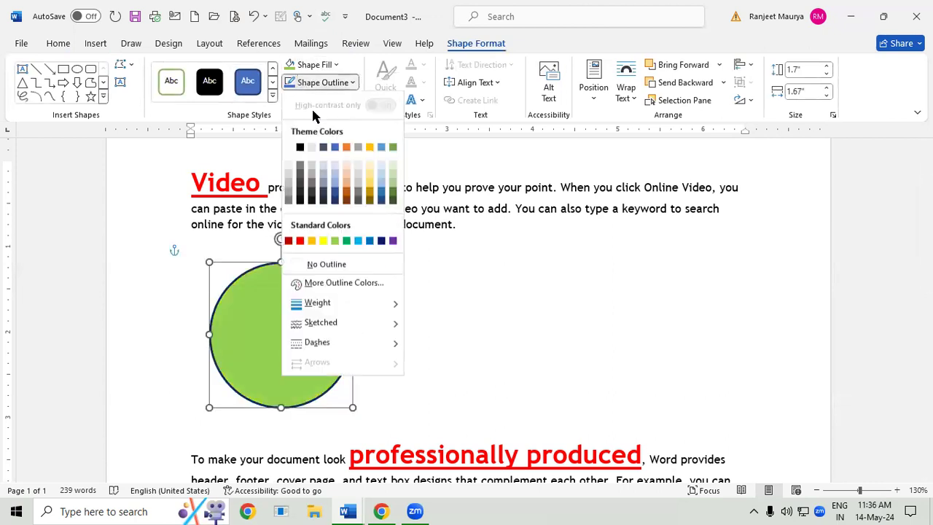
click(335, 241)
click(443, 243)
Draw an isosceles triangle about 1.75" high and 1.93" wide beside the green oval
click(96, 43)
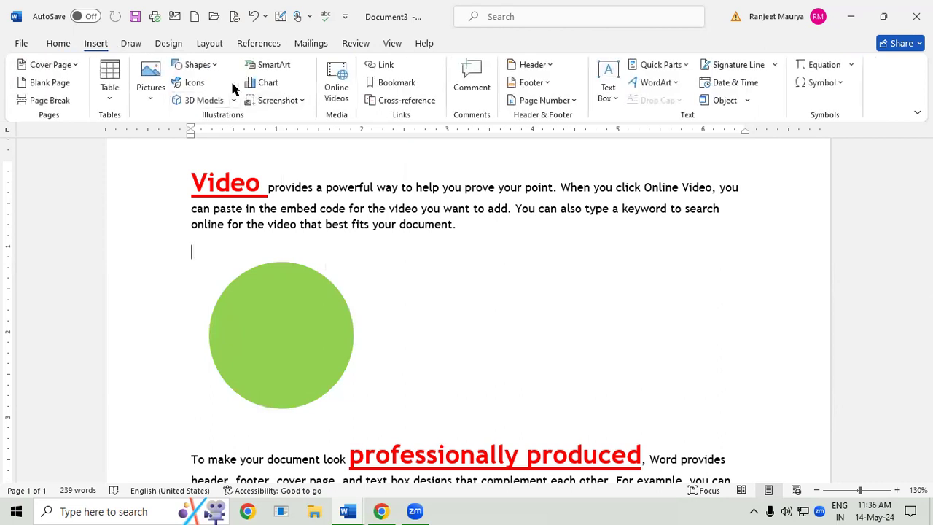
click(196, 64)
click(259, 106)
drag(394, 240, 559, 391)
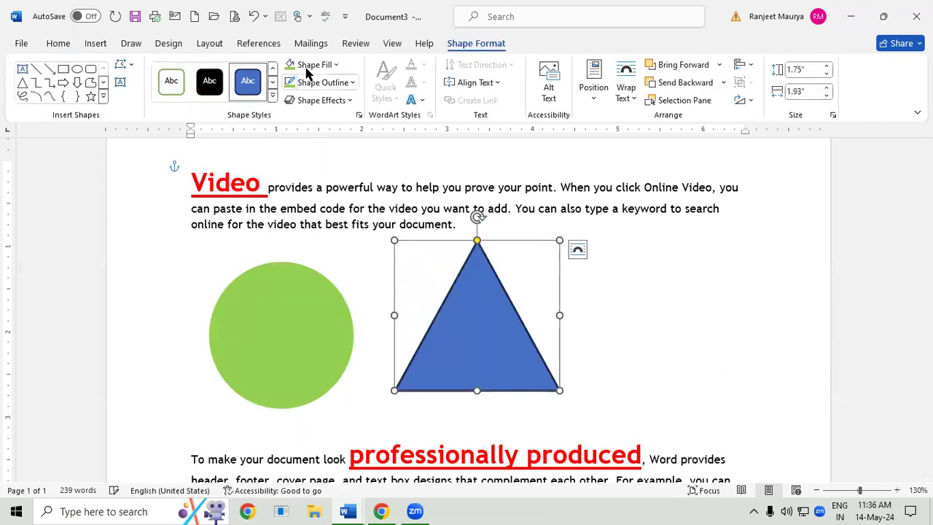
Set the triangle's fill and outline to standard red
click(314, 64)
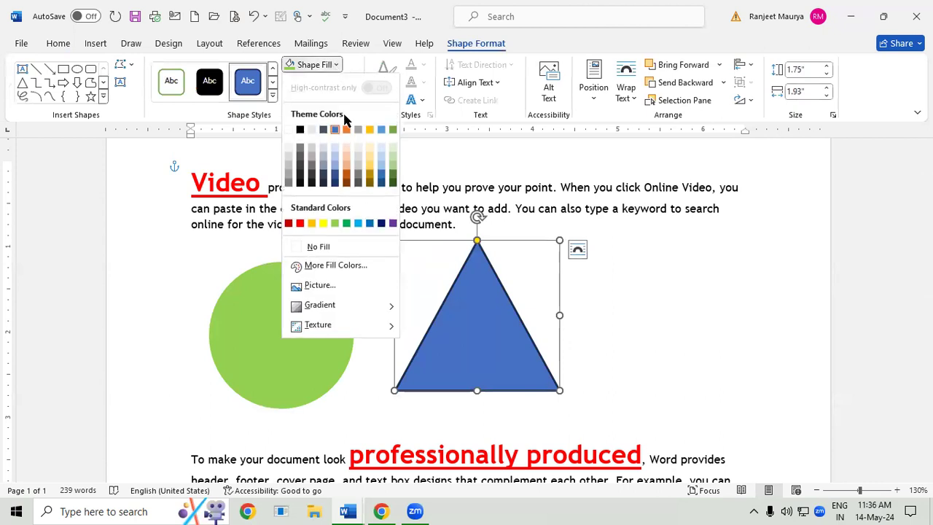
click(300, 224)
click(318, 83)
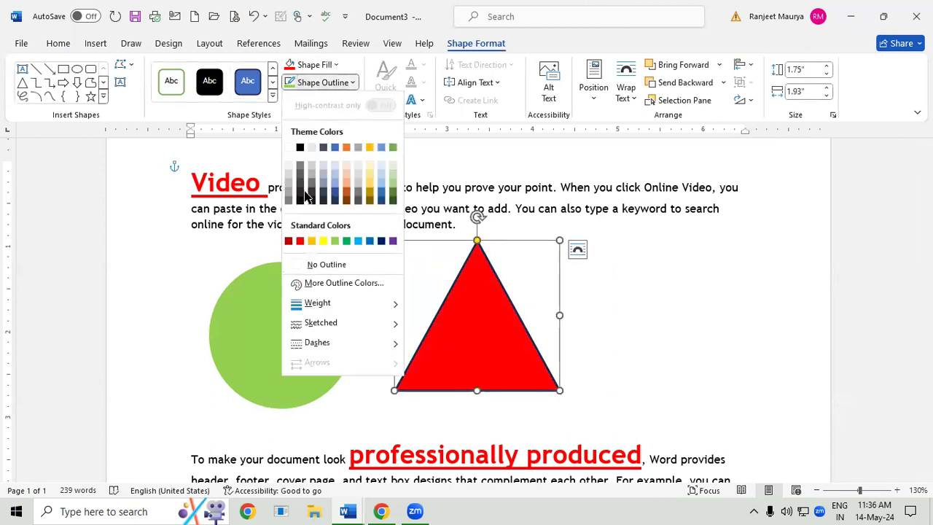
click(299, 242)
Draw a down arrow about 1.94" high and 1.97" wide beside the triangle, with purple fill and outline, and deselect it
click(77, 83)
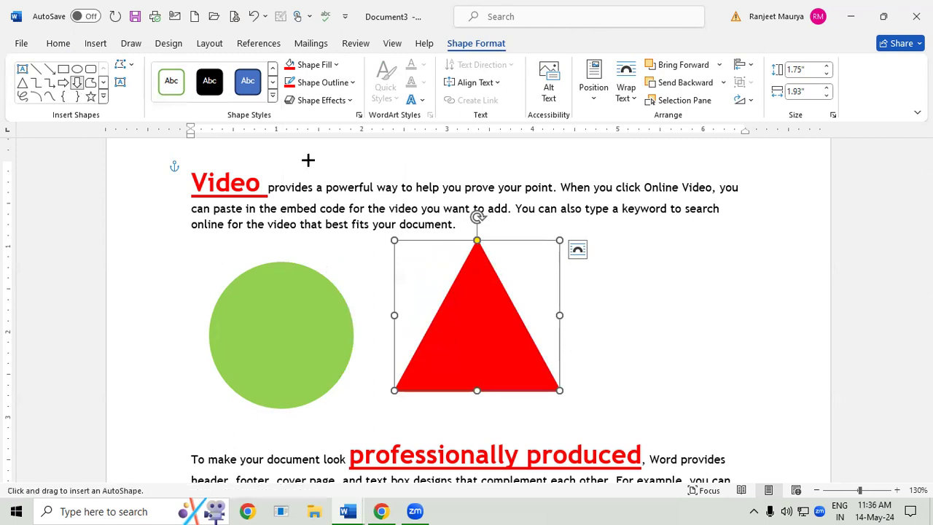
drag(612, 222, 783, 388)
click(317, 65)
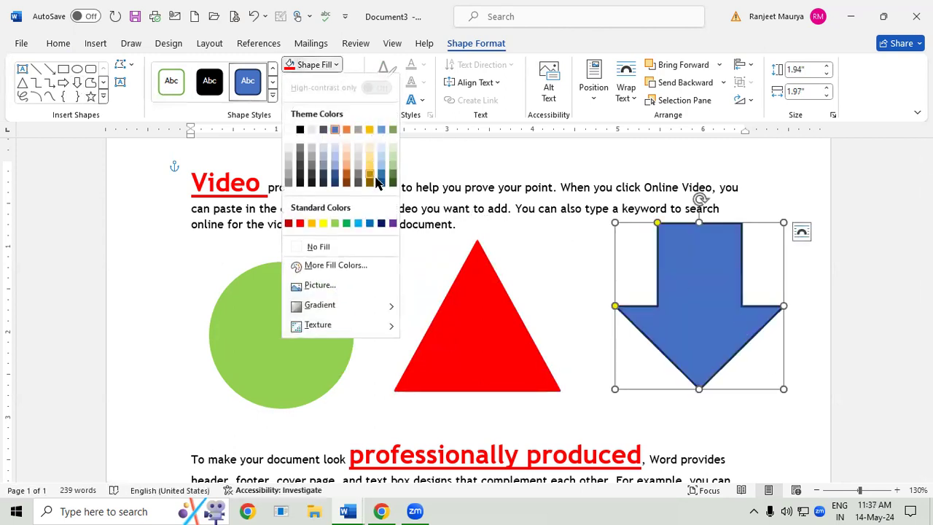
click(392, 224)
click(323, 82)
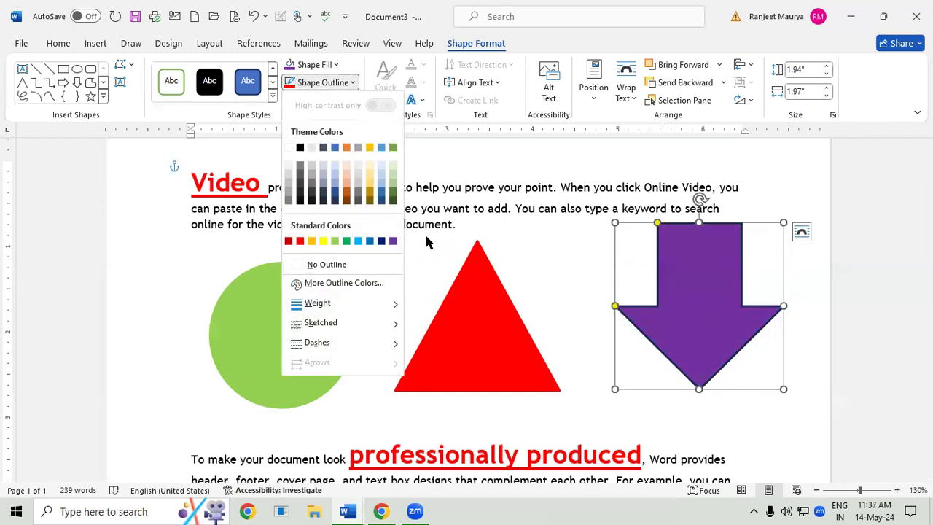
click(393, 241)
click(590, 277)
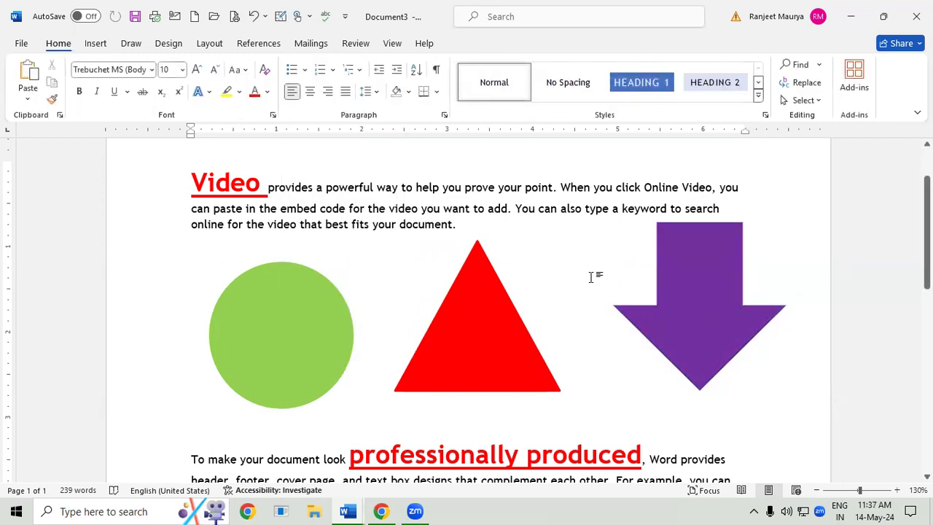
Open the Selection Pane and hide the down arrow shape
click(809, 101)
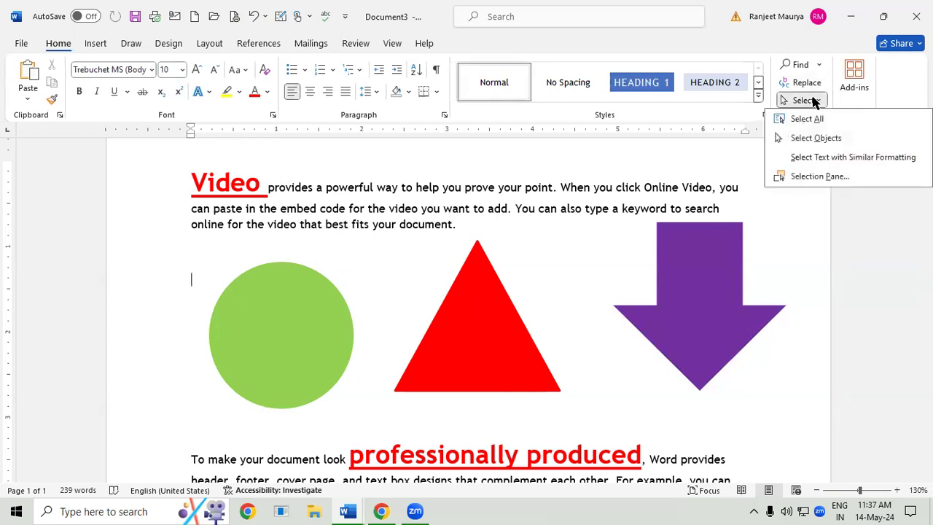
click(828, 177)
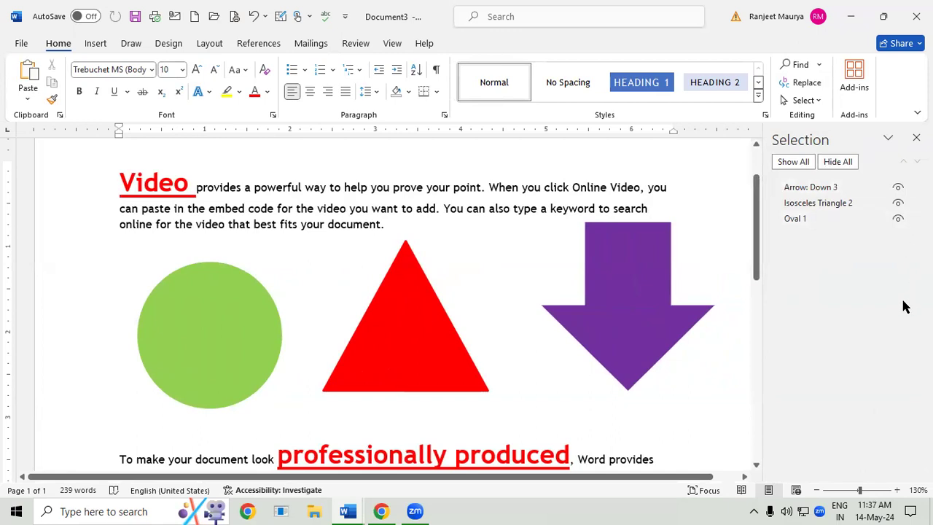
click(898, 187)
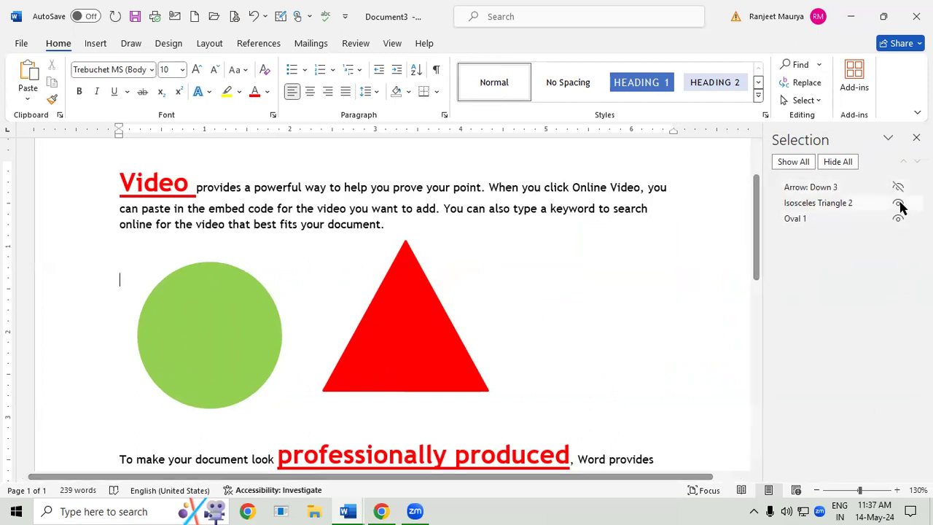
Hide the isosceles triangle and the oval individually, and show the down arrow, triangle and oval again one by one
click(898, 203)
click(898, 218)
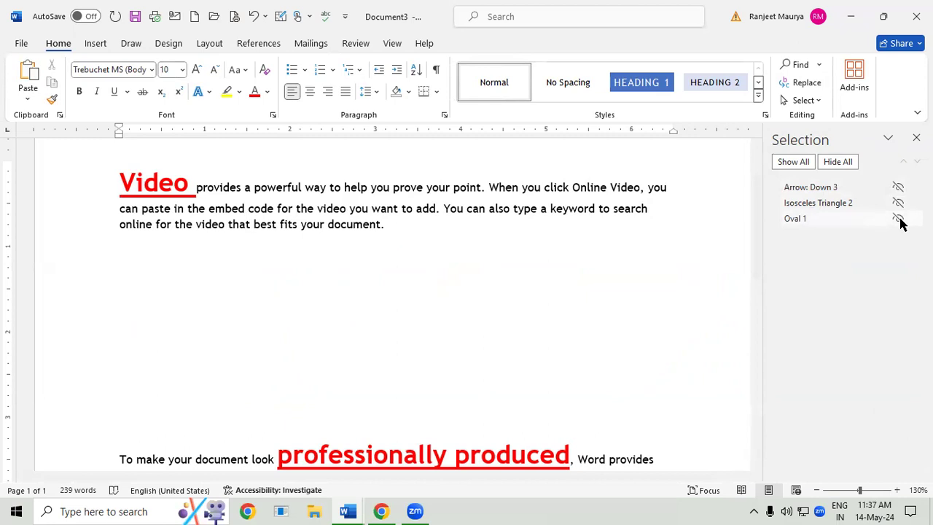
click(898, 187)
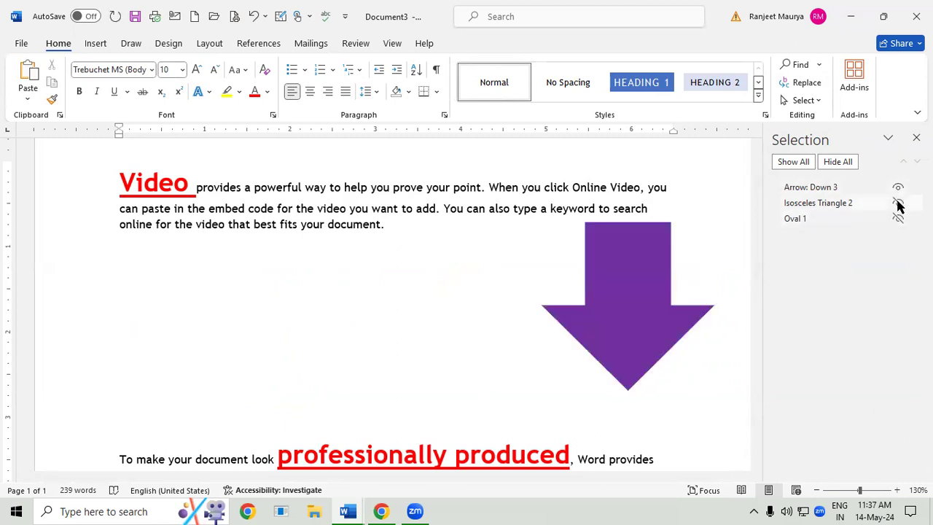
click(897, 203)
click(898, 218)
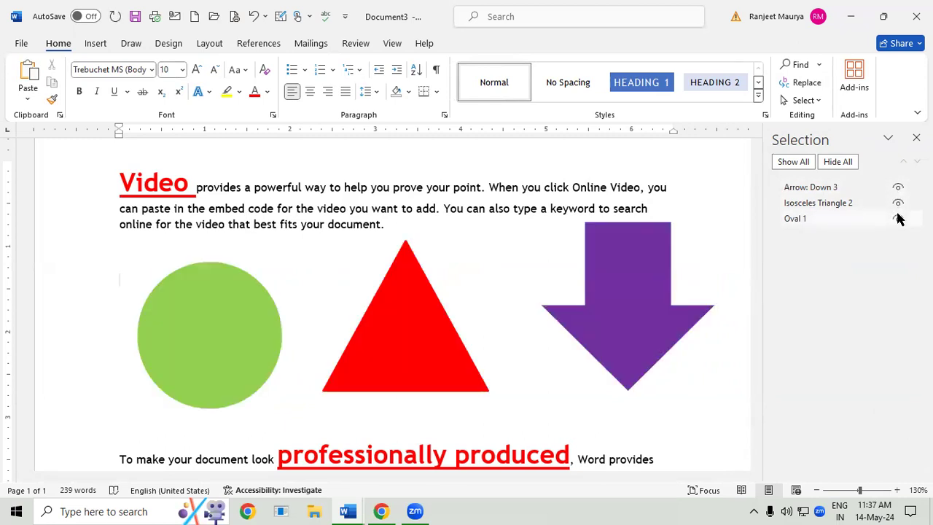
Hide all shapes at once, show them all again, and close the Selection Pane
click(838, 162)
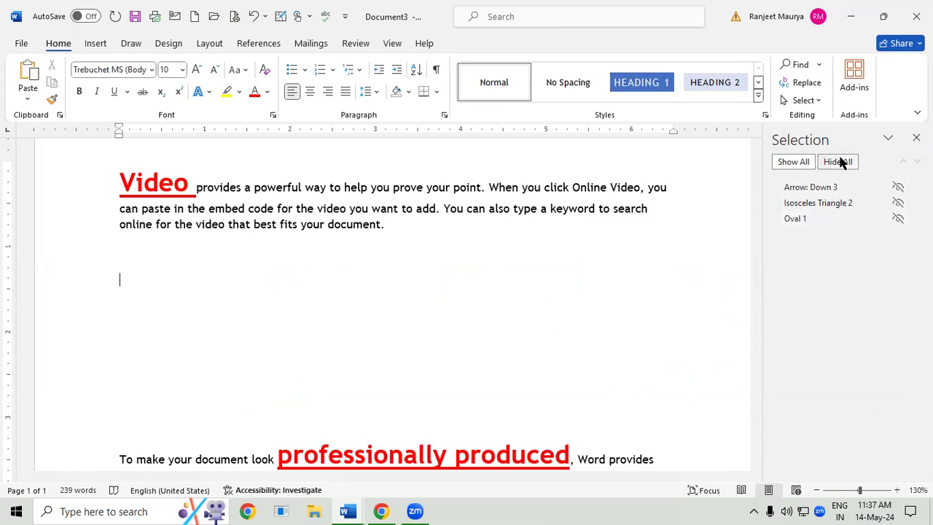
click(792, 162)
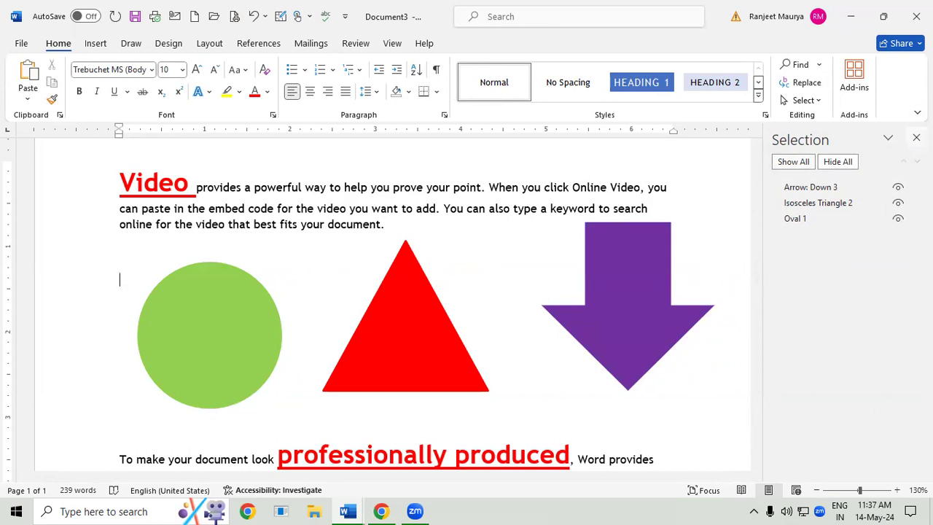
click(916, 137)
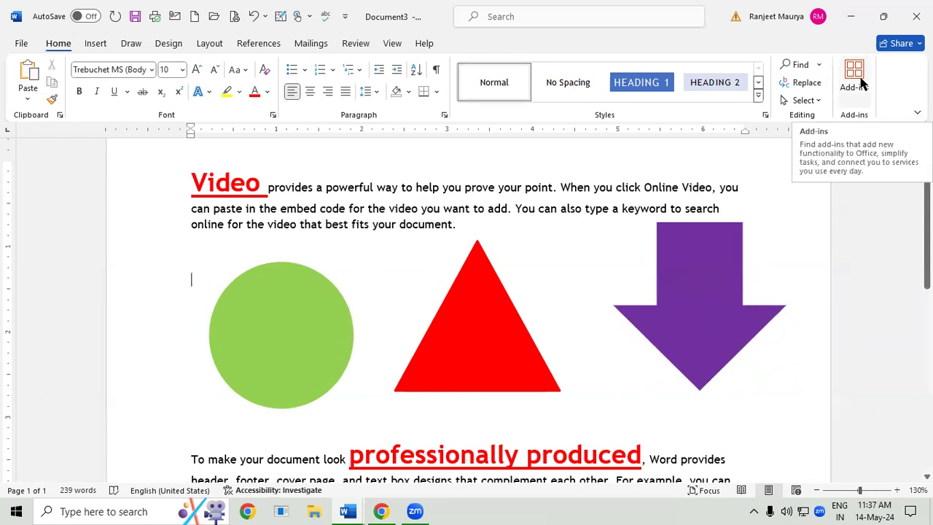
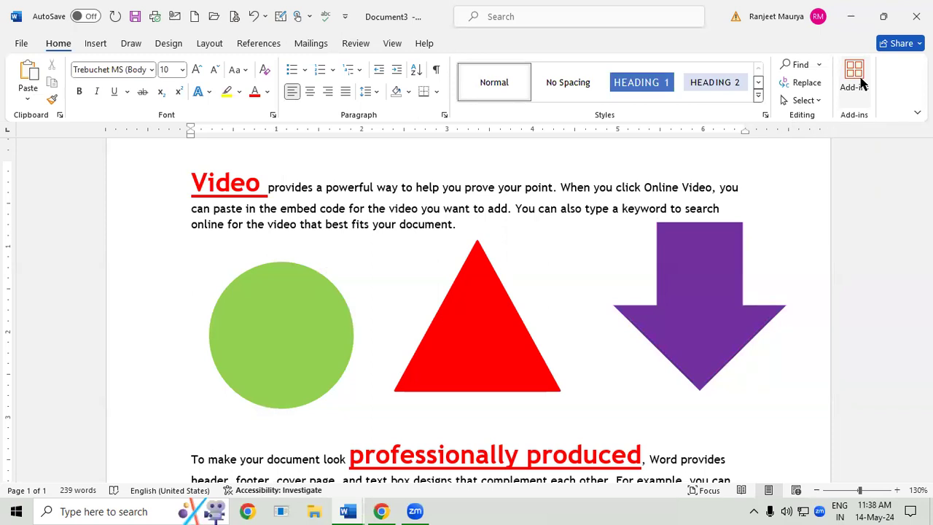
Create a new blank document and search the add-ins for GHOSTWRITER
key(ctrl+n)
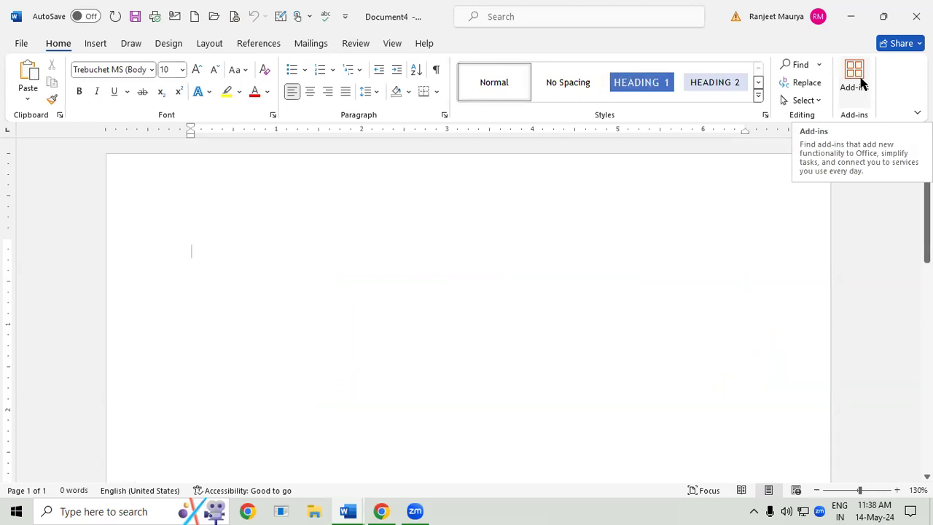
click(860, 86)
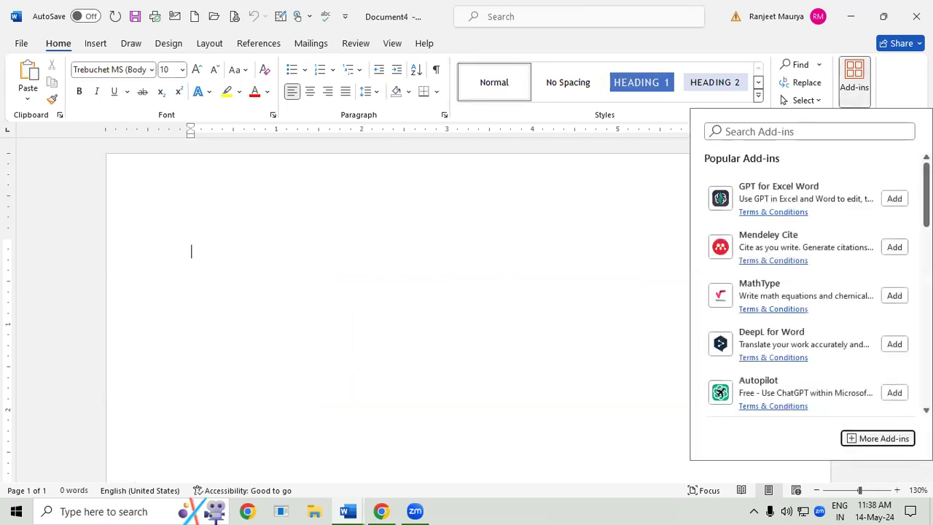
click(786, 132)
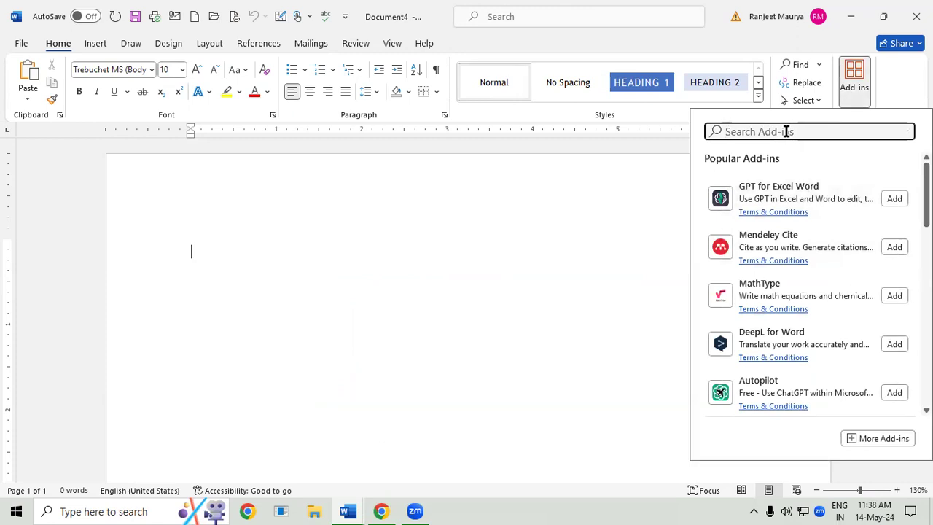
text(GHOS)
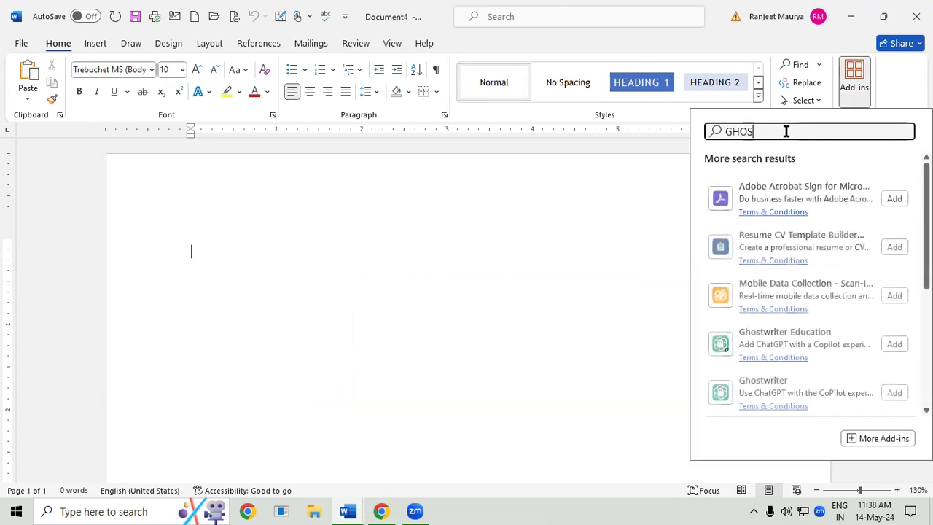
text(TWR)
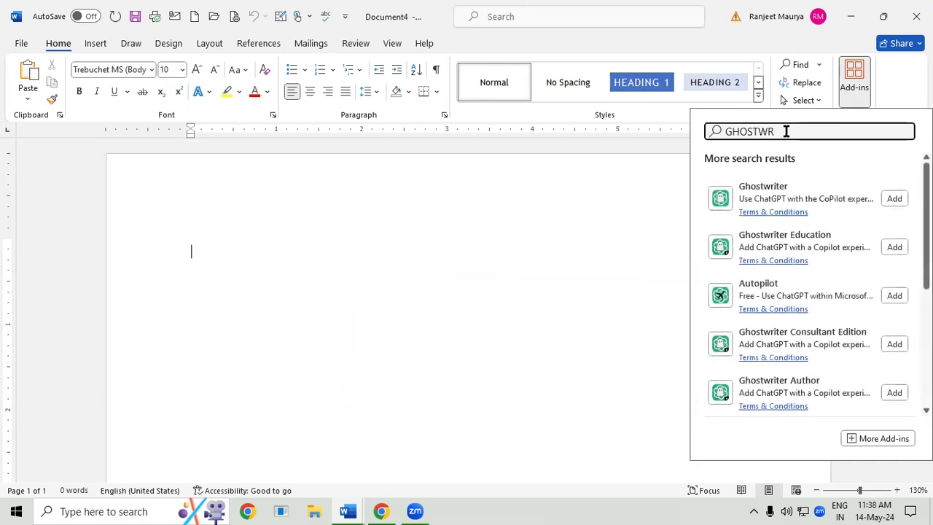
text(ITER)
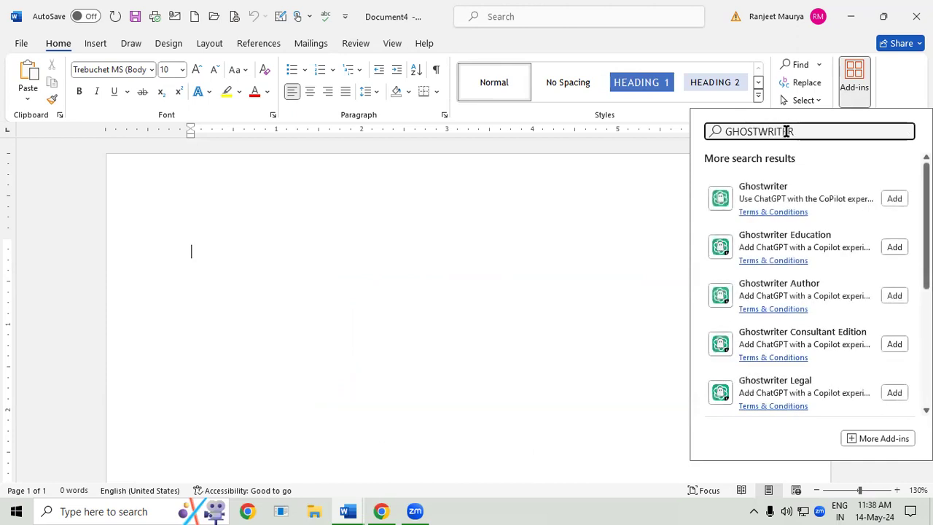
Try to add the Ghostwriter add-in from its details page, accepting the license terms and privacy policy
click(799, 198)
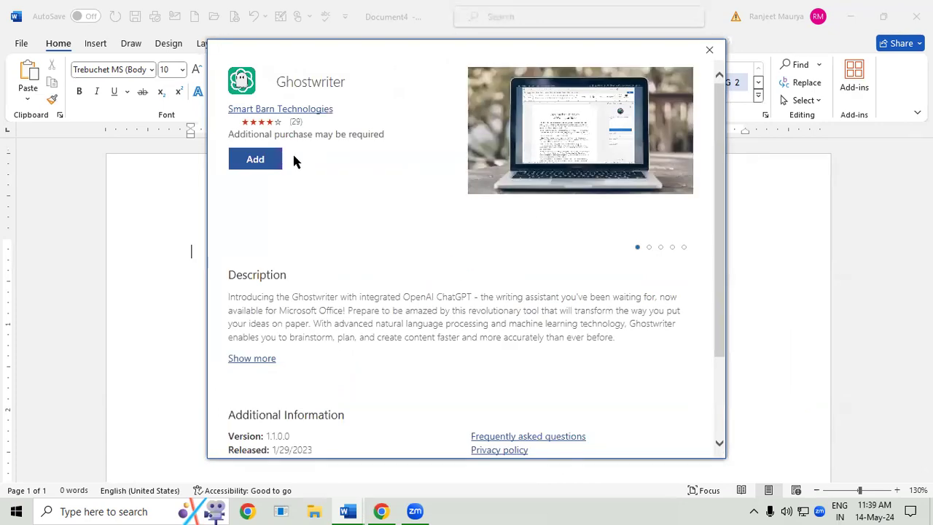
click(253, 160)
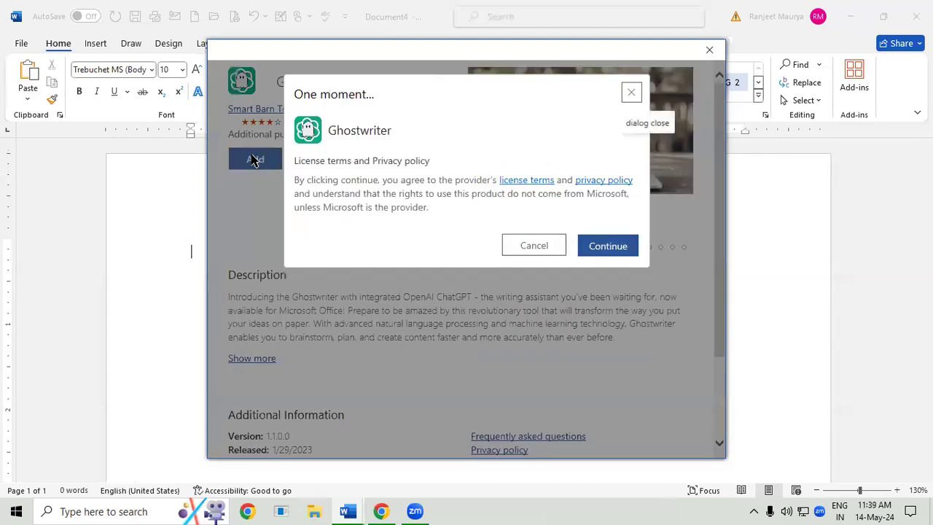
click(623, 251)
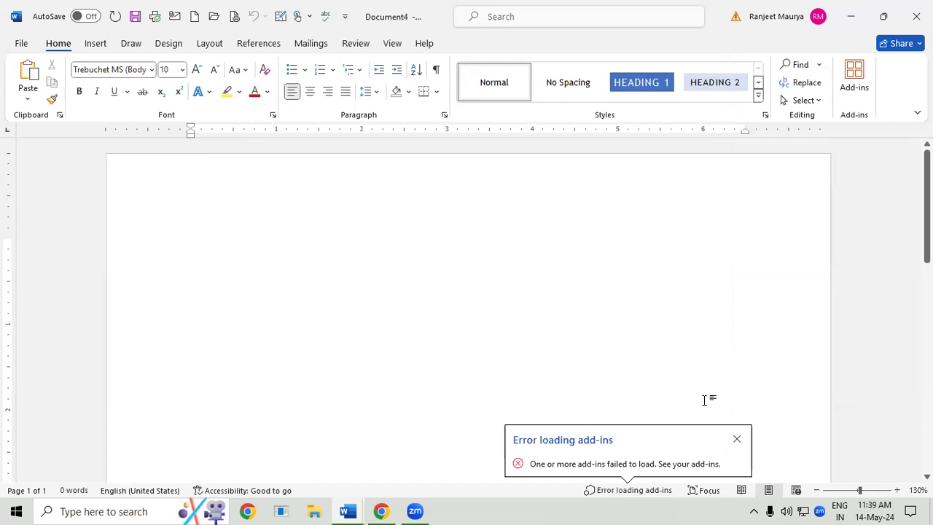
click(736, 441)
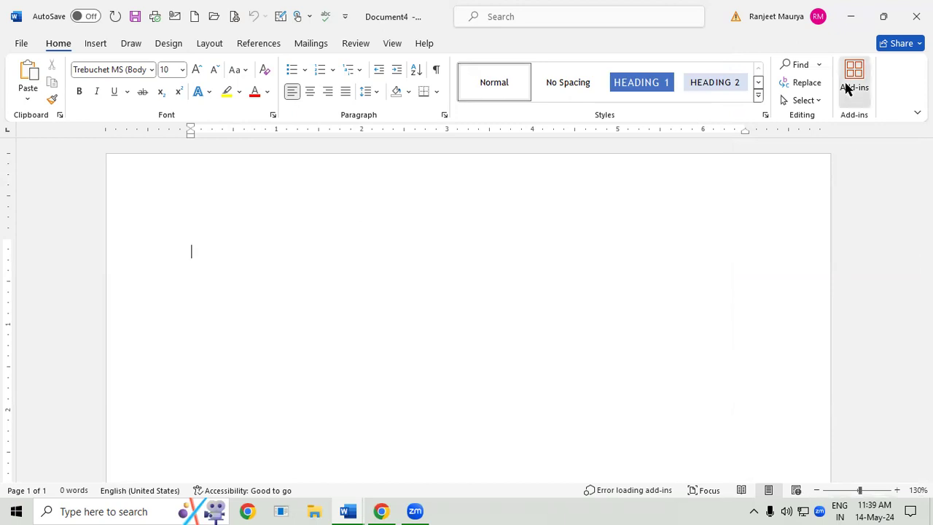
Search the add-ins for GHOSTWRITER again and try to add Ghostwriter directly from the search results
click(849, 87)
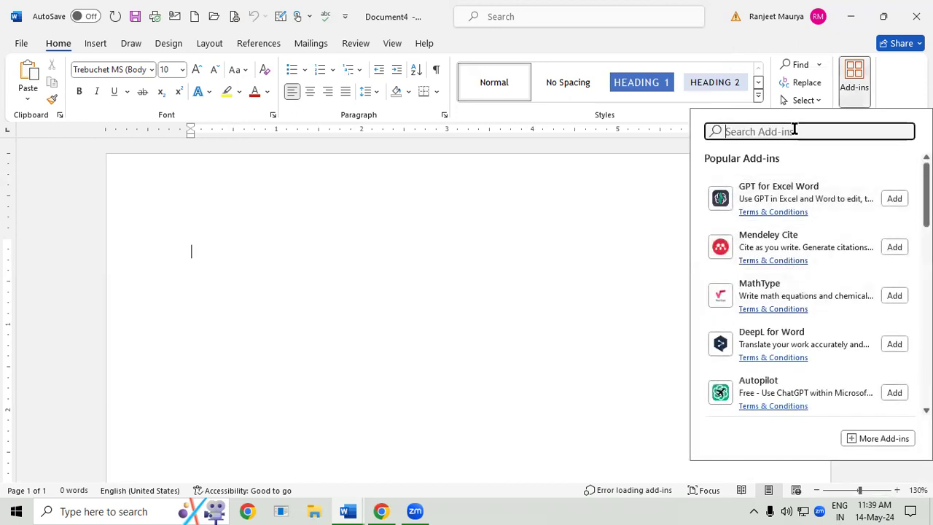
text(GHO)
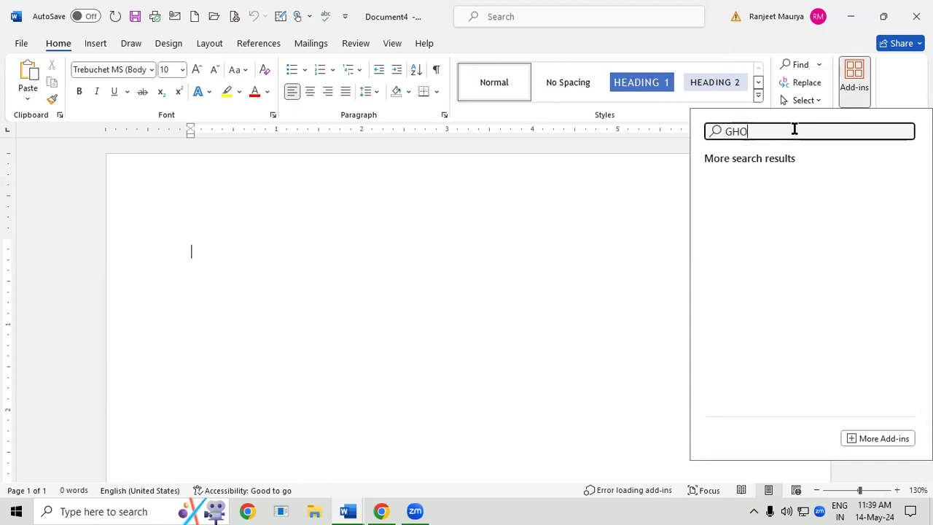
text(STWRITER)
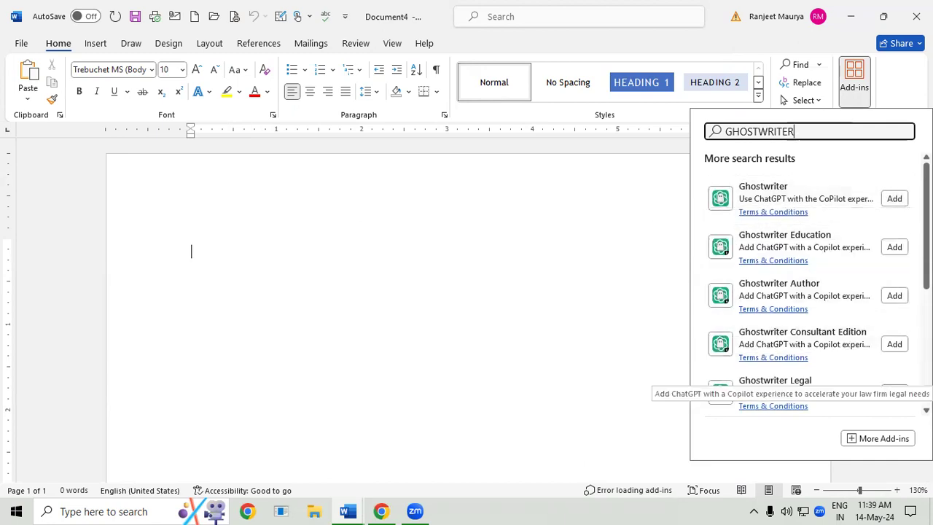
click(894, 198)
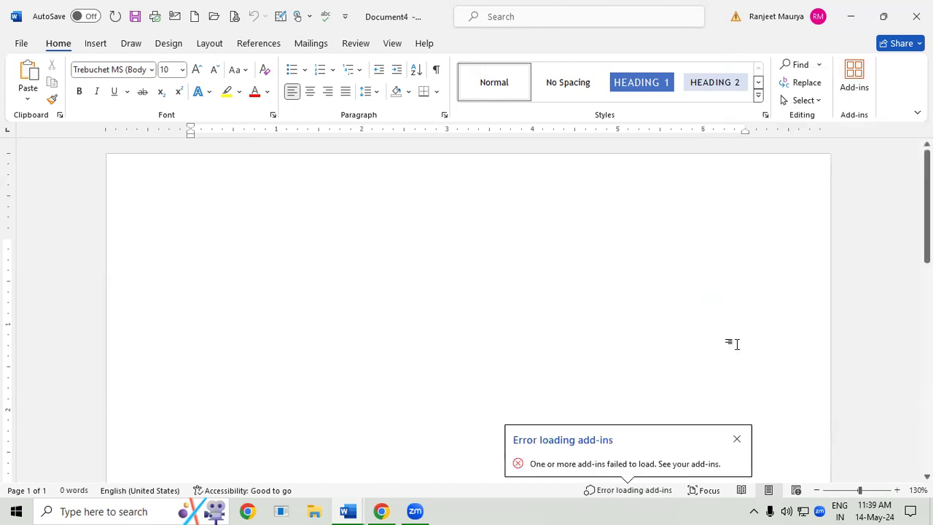
click(734, 438)
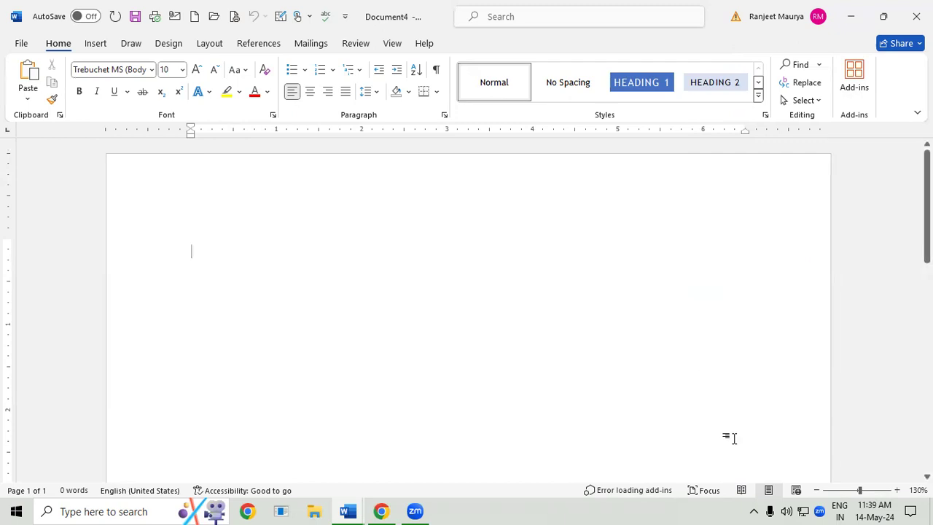
Open the full Office Add-ins store and search it for GHOSTWRITER
click(852, 73)
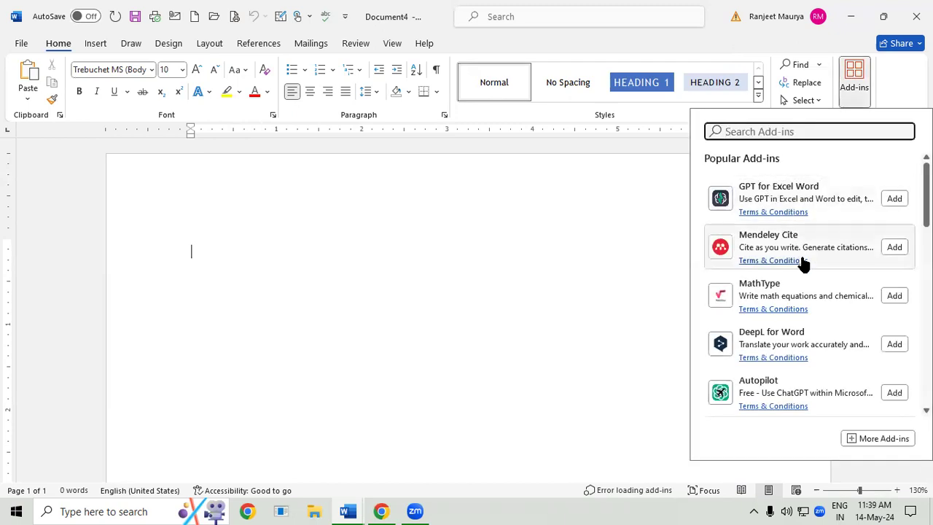
click(879, 438)
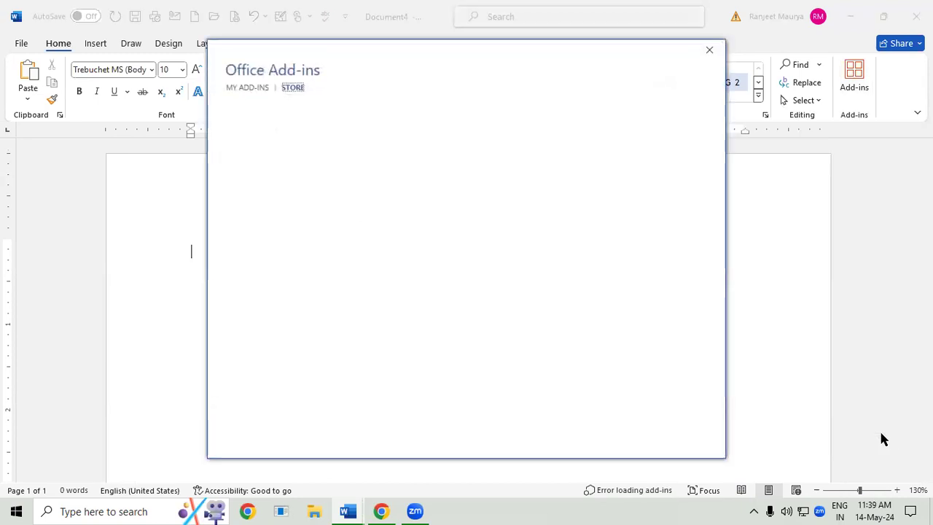
click(281, 138)
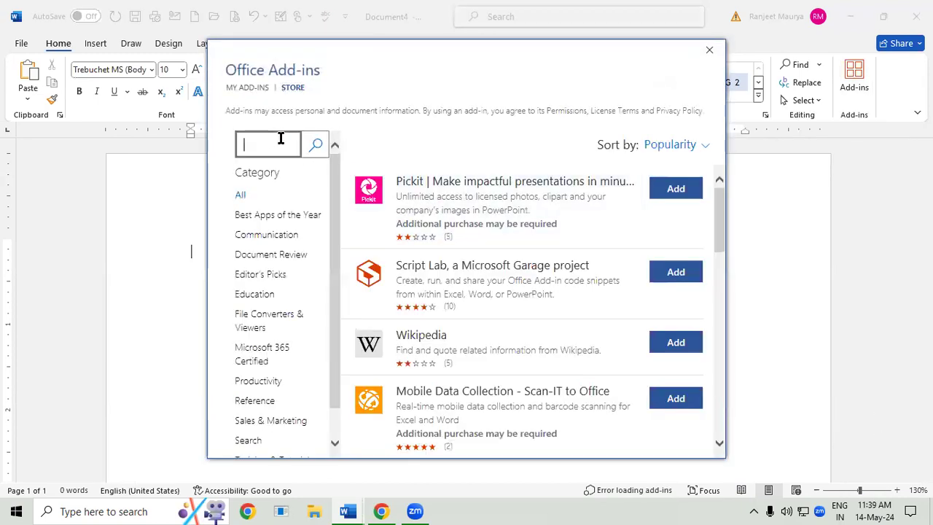
text(GHOST)
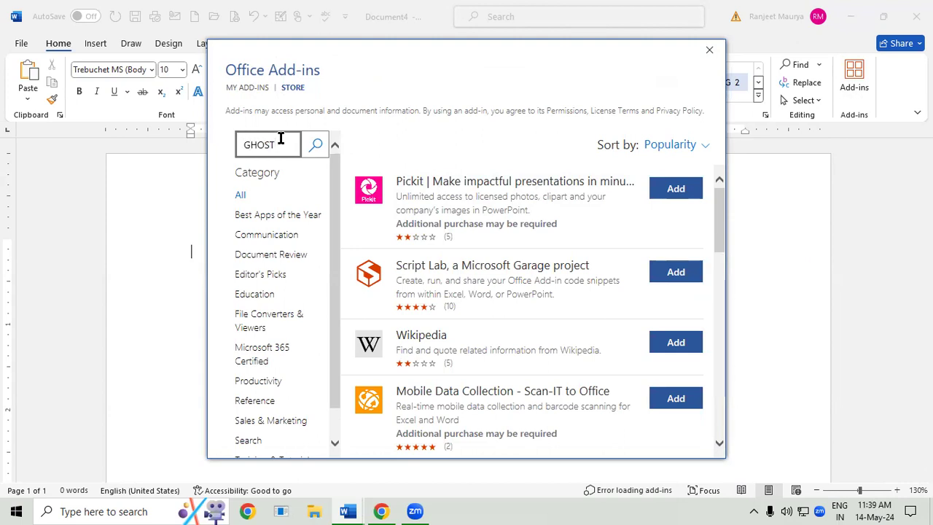
text(WRITER)
click(315, 145)
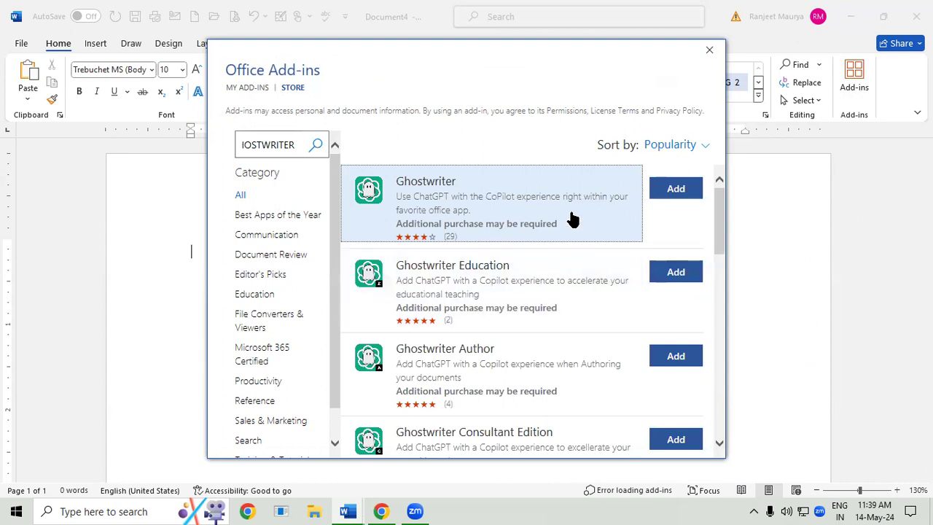
Try to add Ghostwriter from the store results, accepting the license terms, and dismiss the notification
click(675, 189)
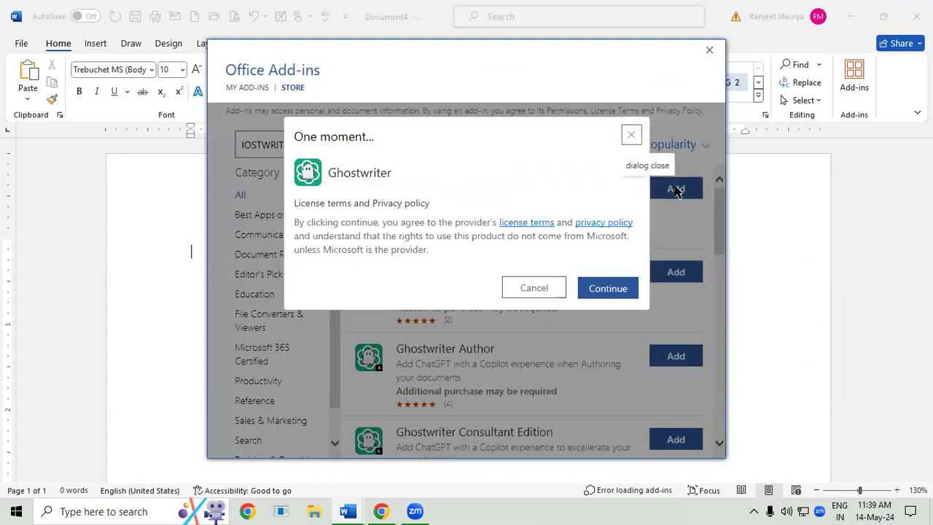
click(604, 287)
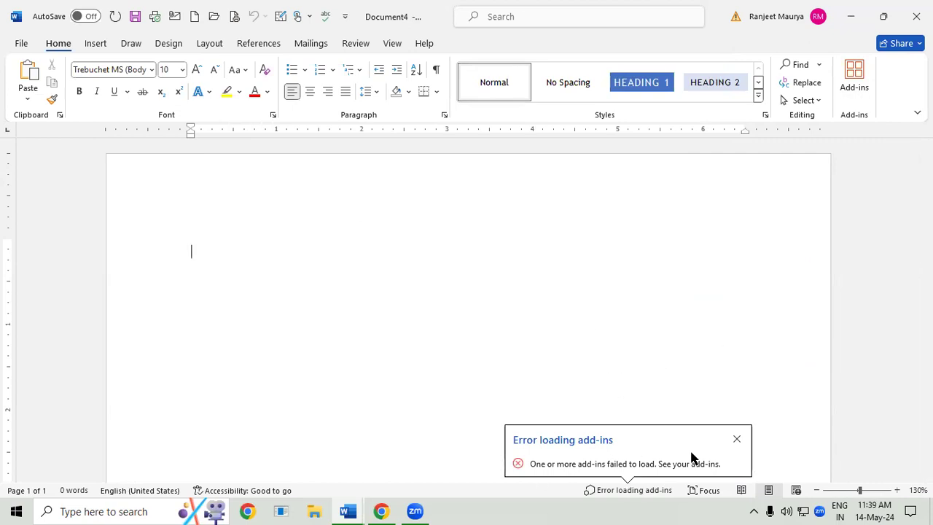
click(736, 439)
Reopen the Office Add-ins store and repeat the search for GHOSTWRITER
click(852, 69)
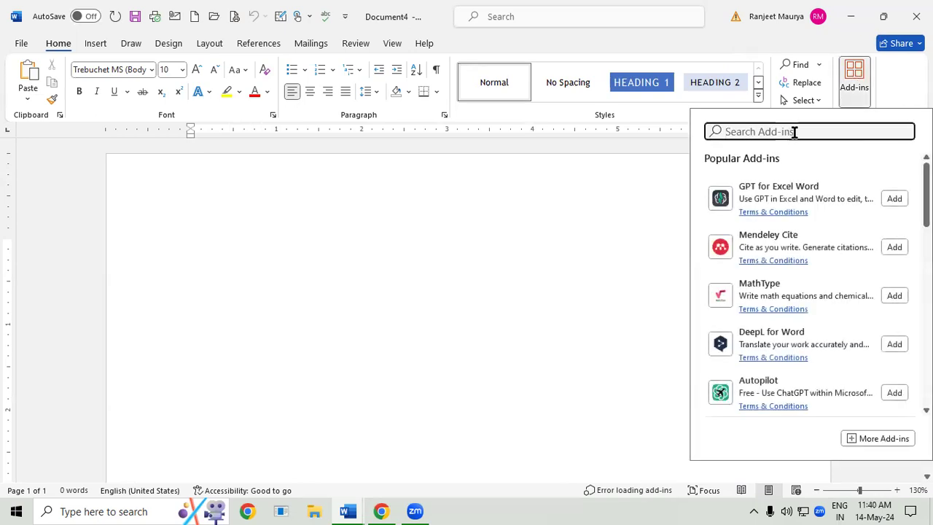
click(896, 440)
click(283, 147)
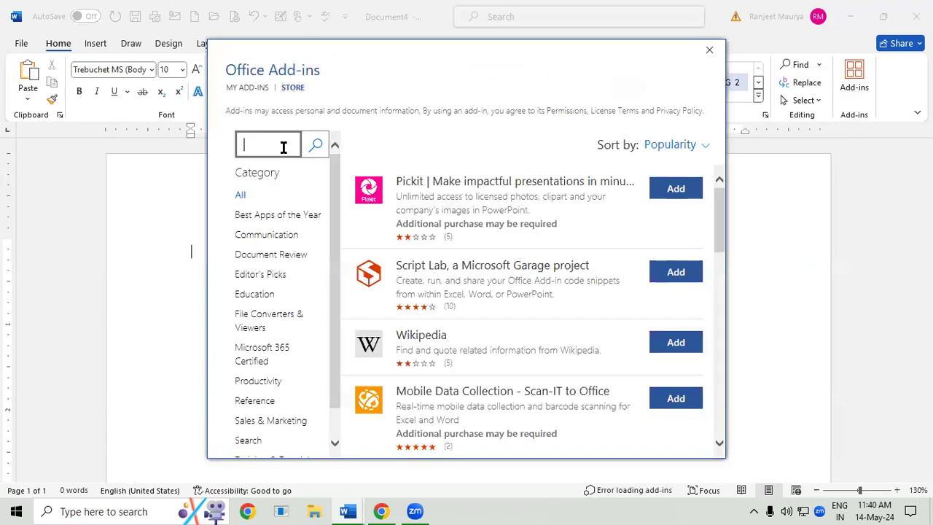
text(GH)
text(OSTWRITER)
click(314, 147)
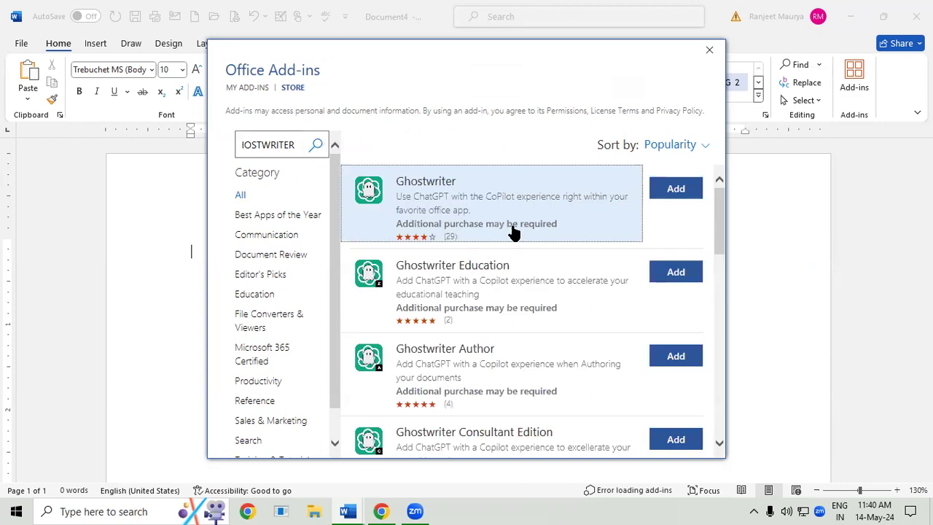
Retry adding Ghostwriter from the store, agreeing to the provider's license terms, and dismiss the notification
click(674, 191)
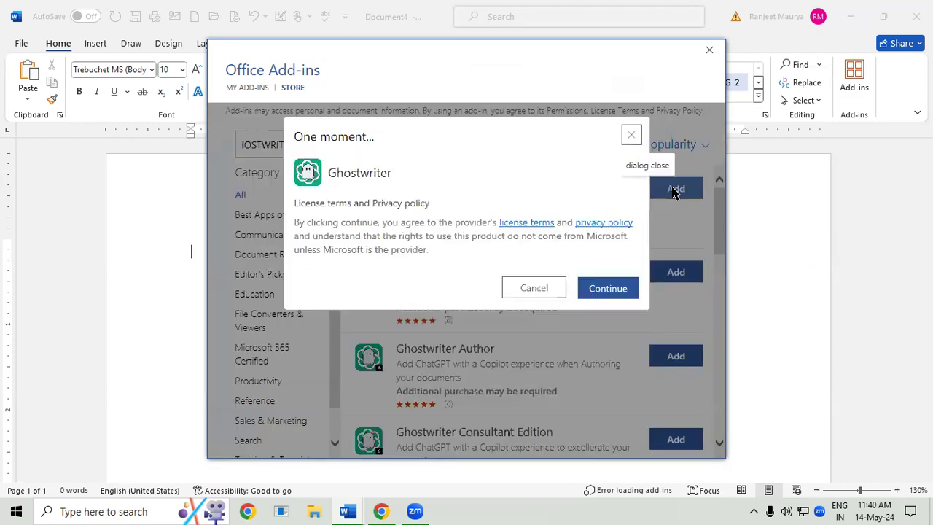
click(594, 291)
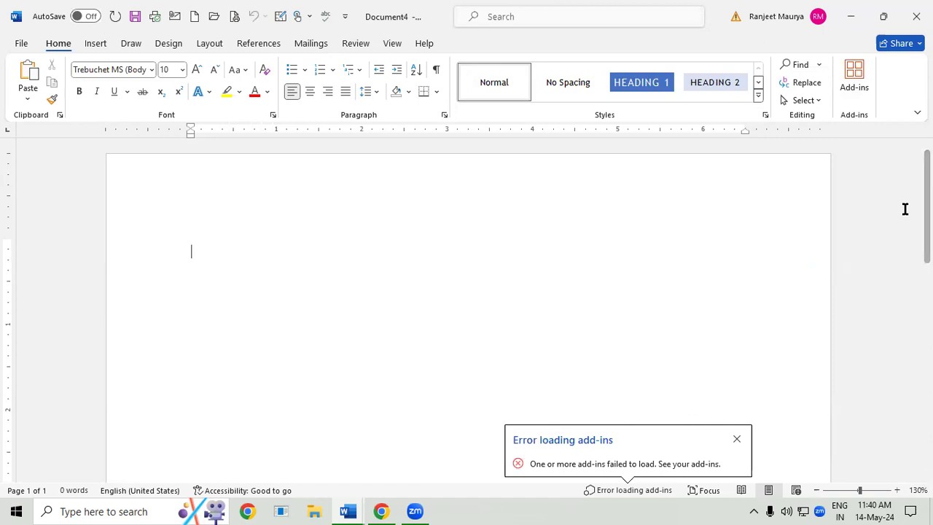
click(736, 438)
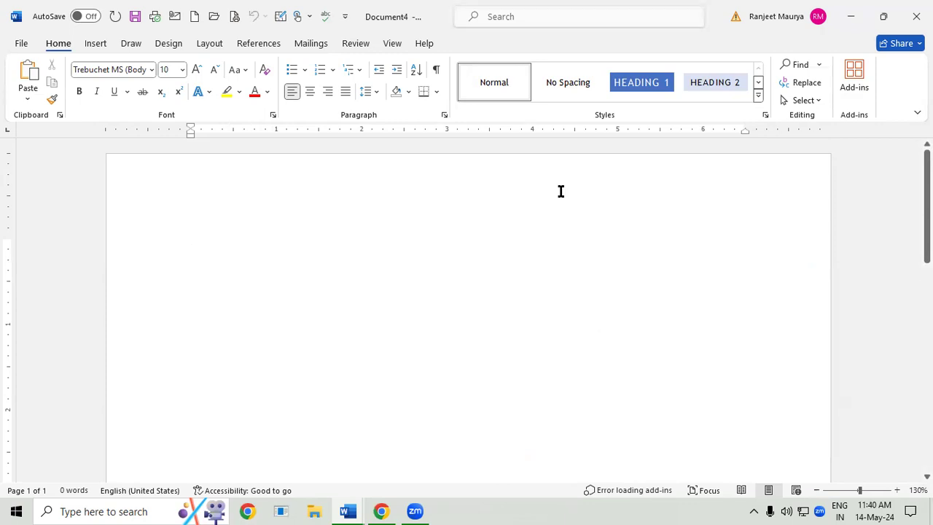
click(167, 45)
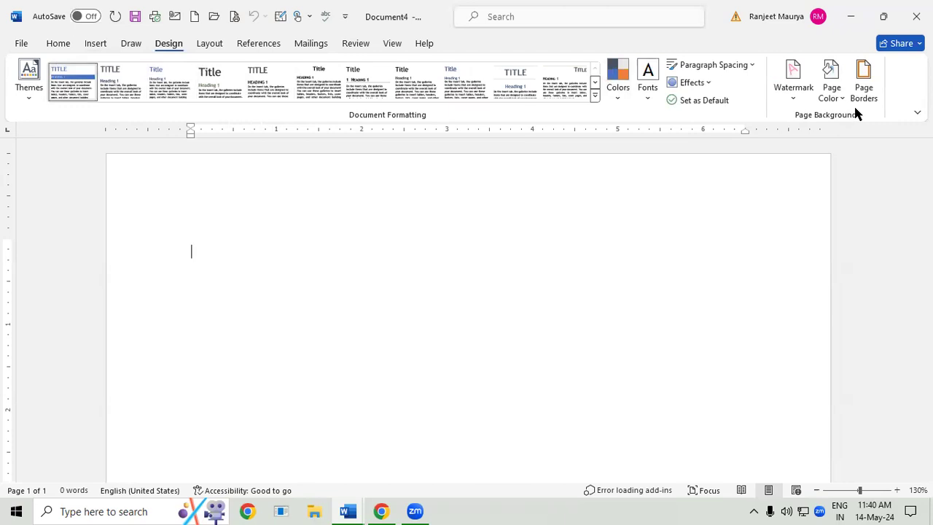
click(56, 44)
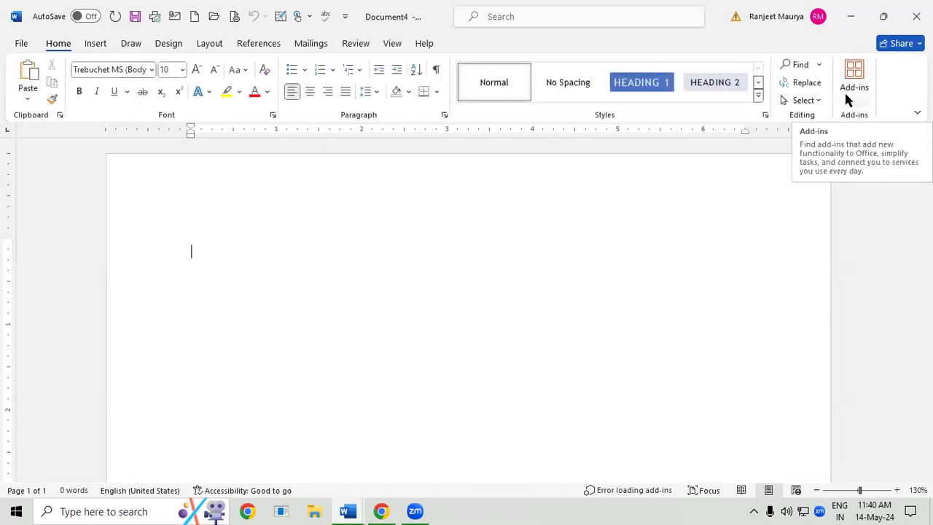
click(96, 48)
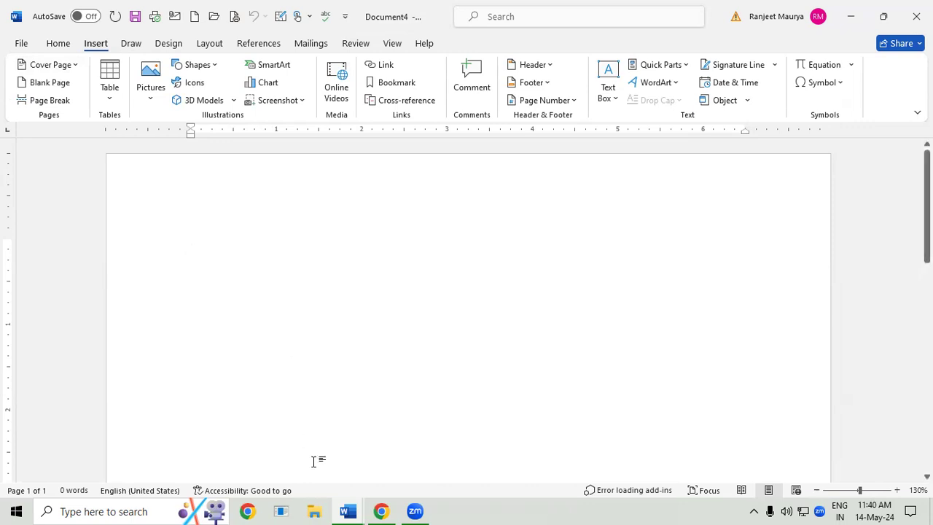
Switch to Chrome and search Google Images for COVERPAGE in a new tab to browse sample designs
click(381, 511)
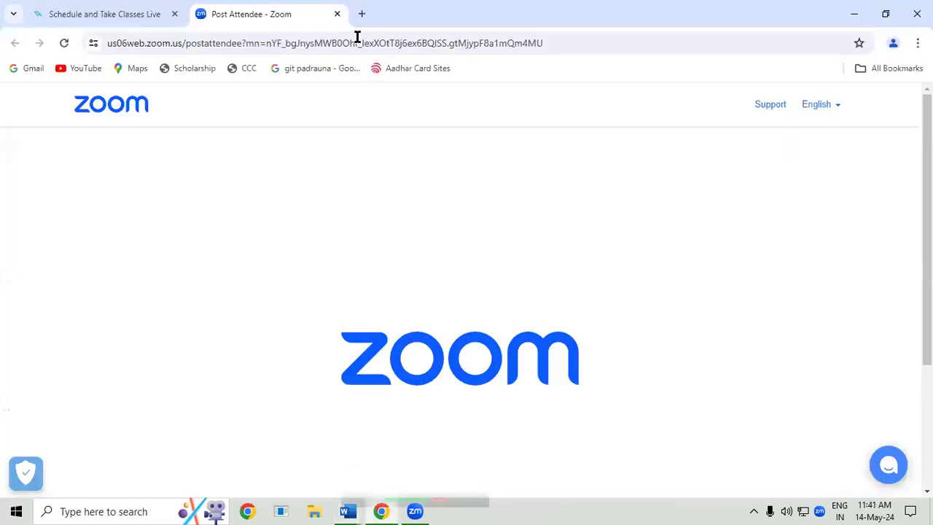
click(362, 14)
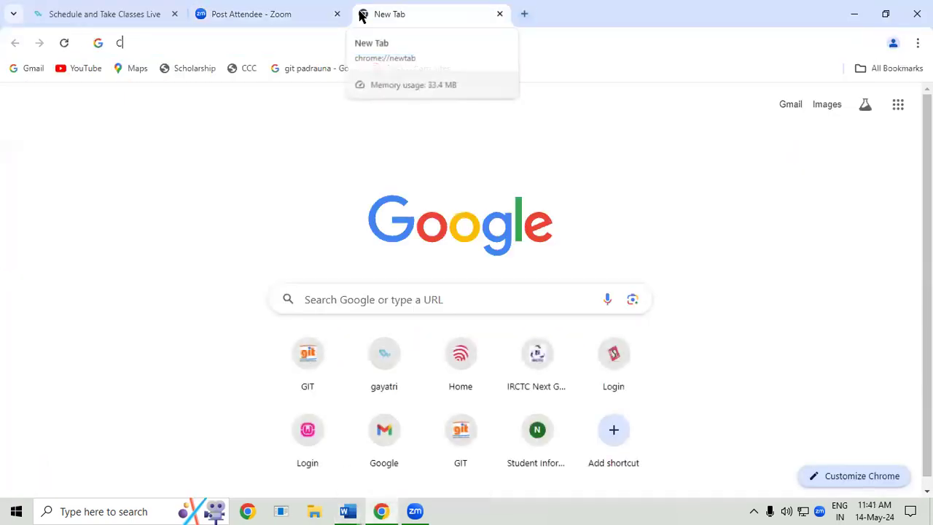
text(COVER)
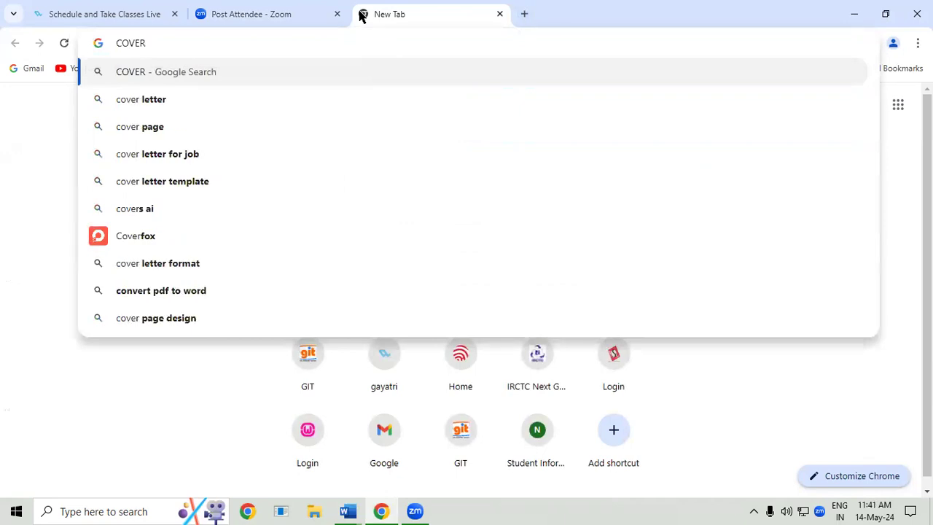
text(PAGE)
key(Return)
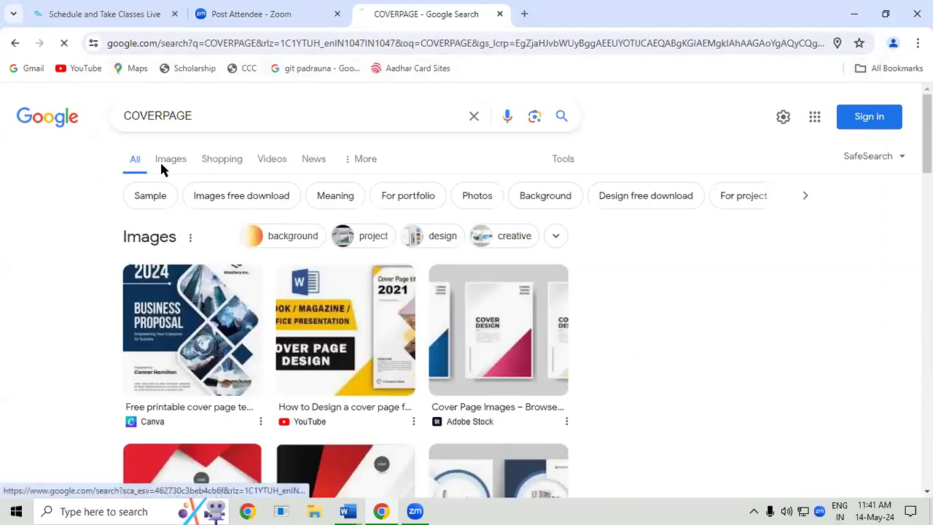
click(162, 164)
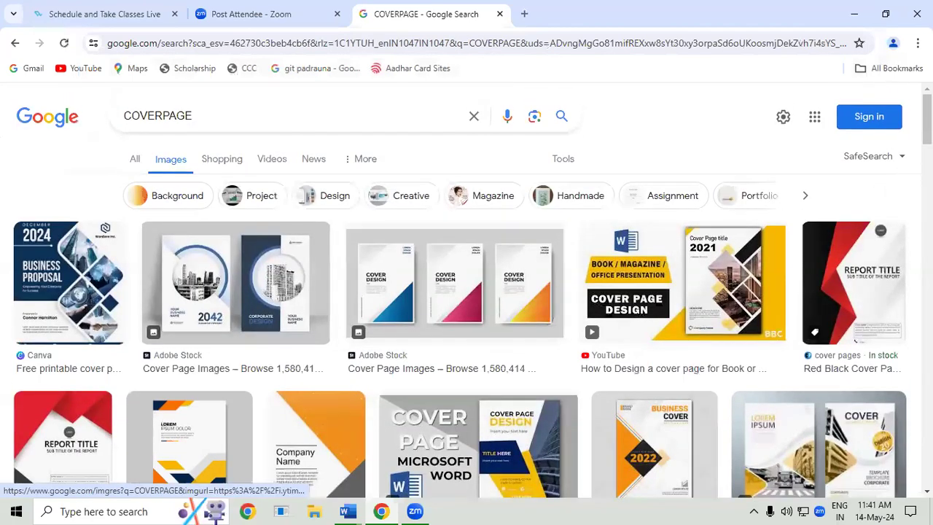
scroll(467, 306, down, 5)
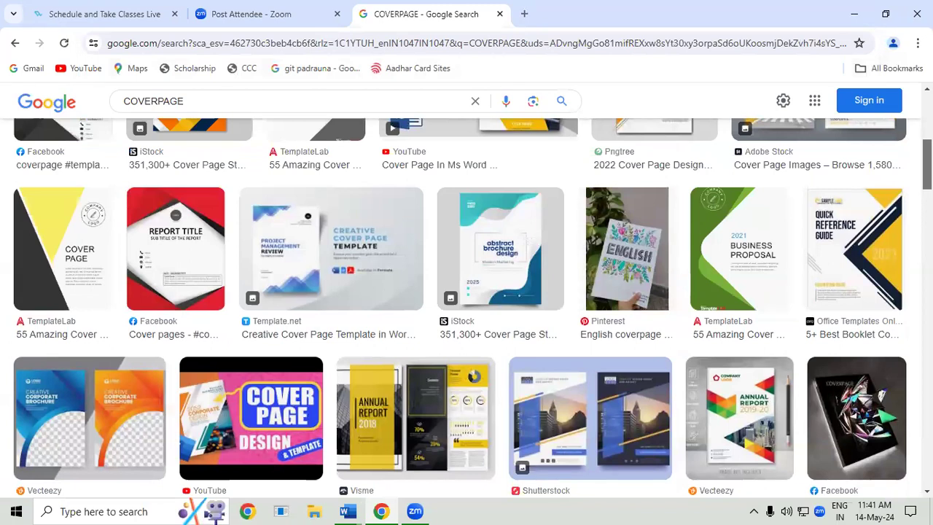
Switch back to the blank Word document and insert the built-in Sideline cover page
click(347, 510)
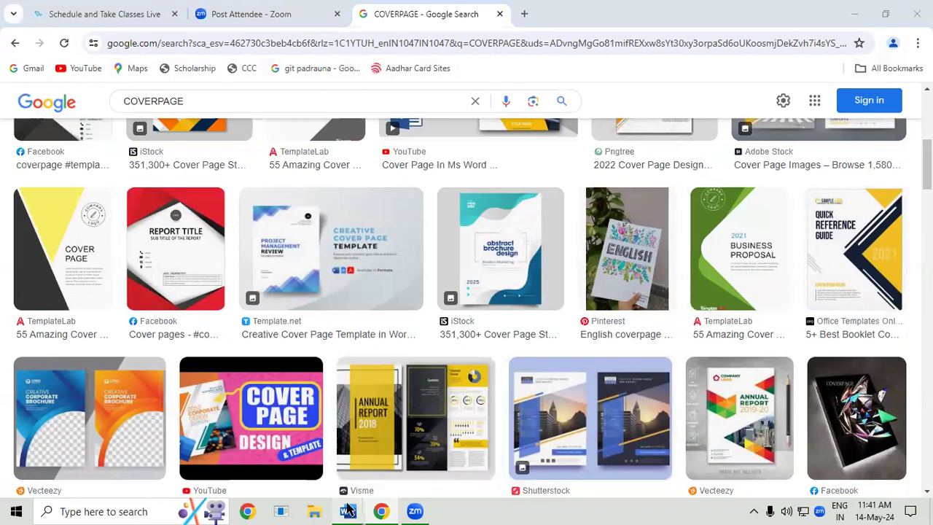
click(539, 436)
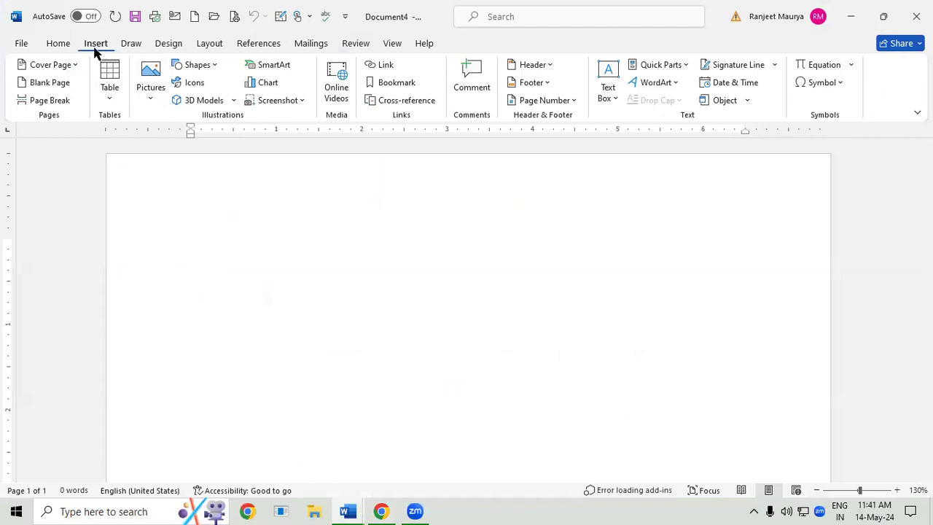
click(73, 64)
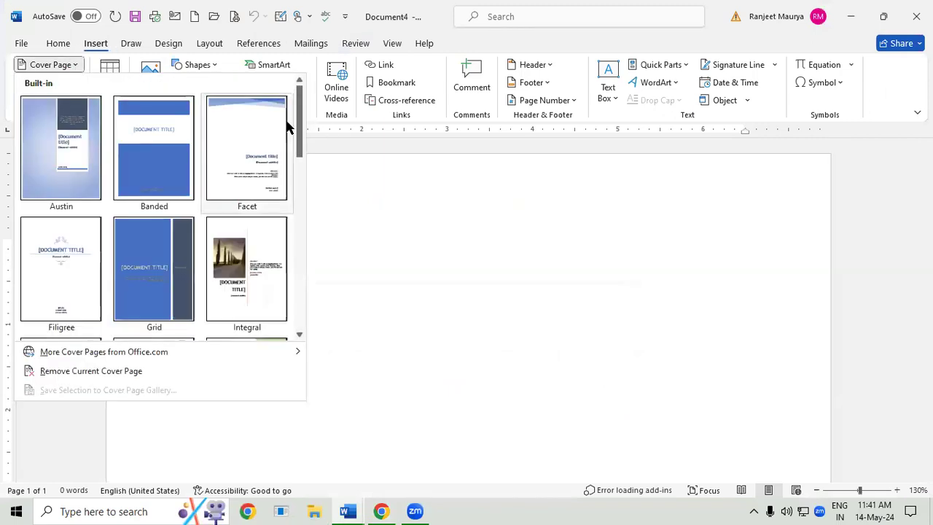
drag(301, 135, 299, 212)
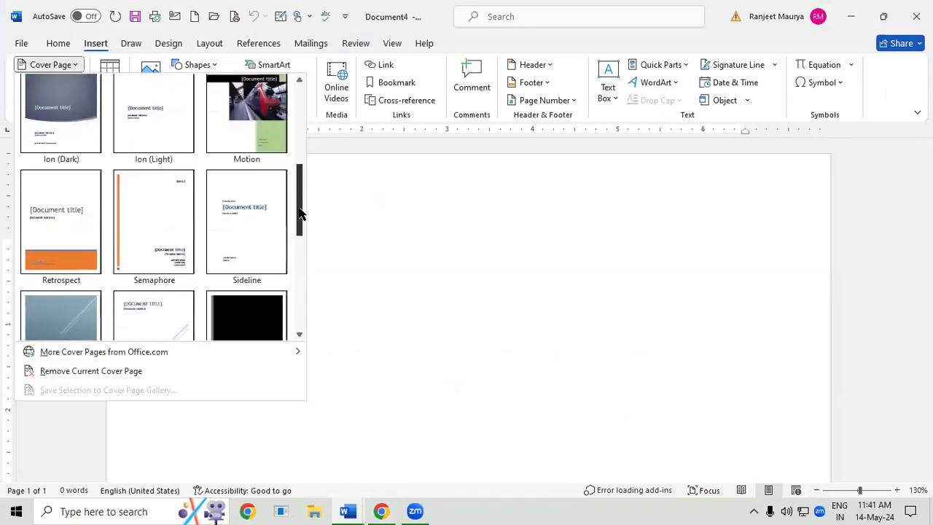
click(241, 209)
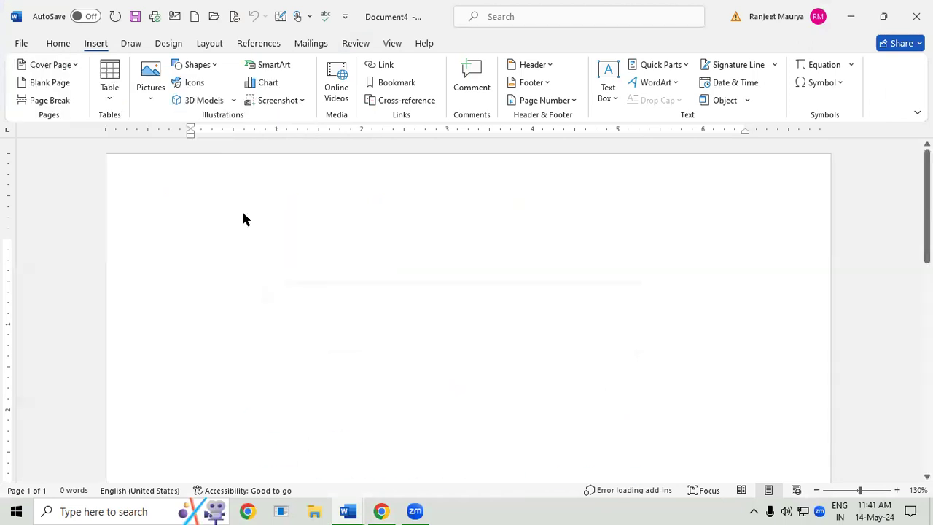
Replace the cover page's document title placeholder with CCC
drag(927, 183, 927, 216)
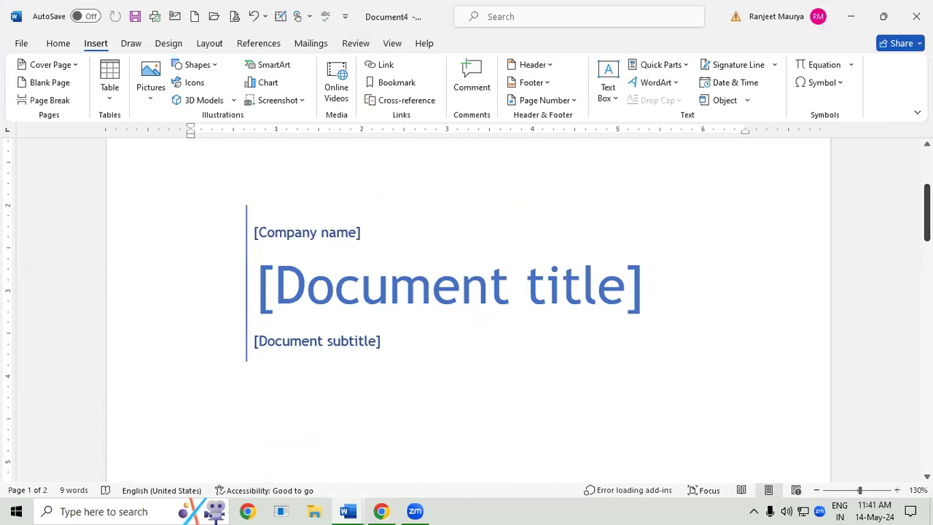
click(503, 291)
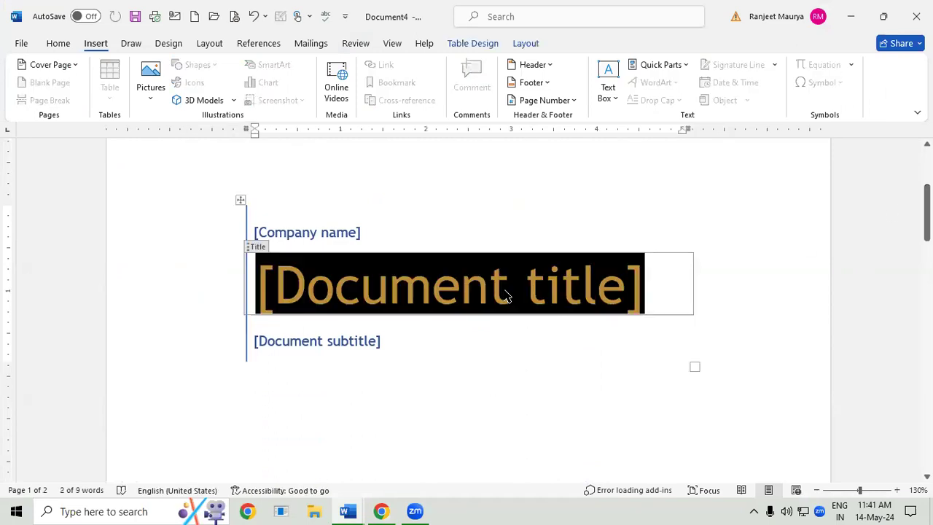
text(CCC)
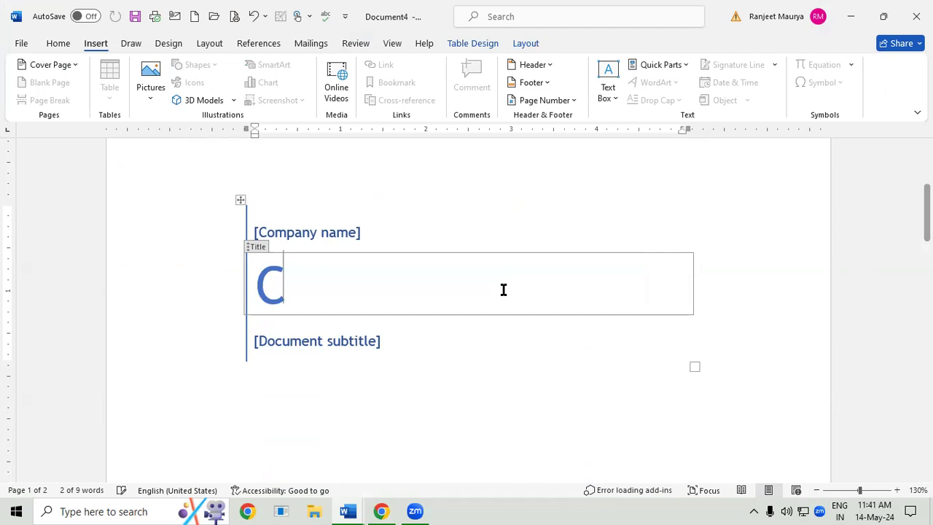
Fill in the cover page's subtitle placeholder with "Course on Computer Concepts"
click(336, 341)
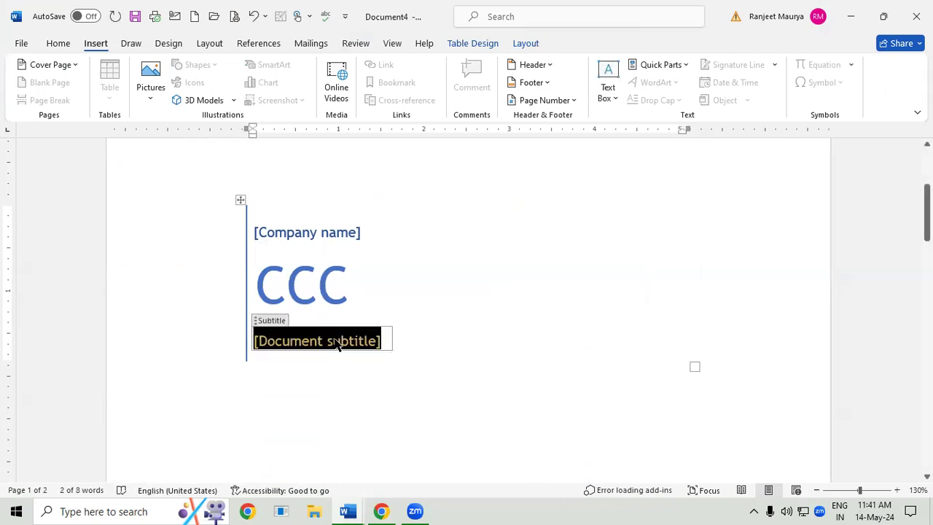
text(Cour)
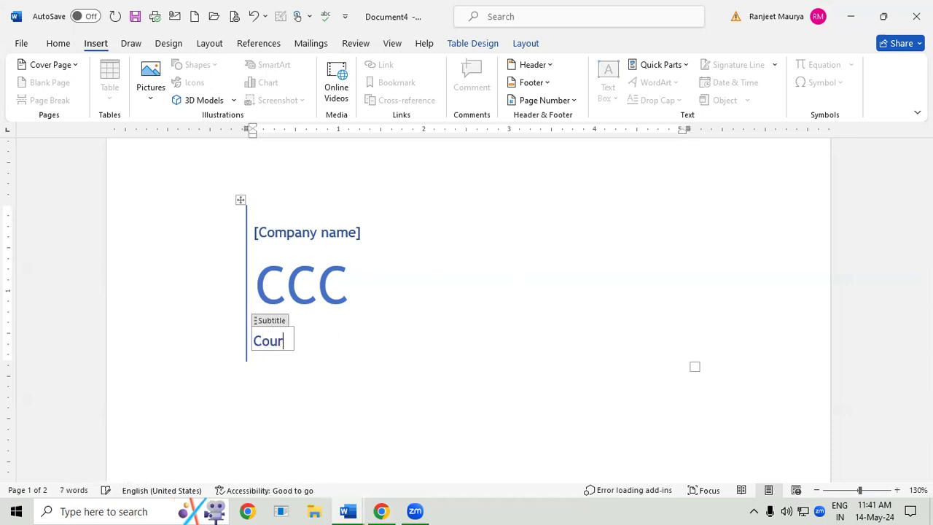
text(se Co)
key(BackSpace)
key(BackSpace)
text(on)
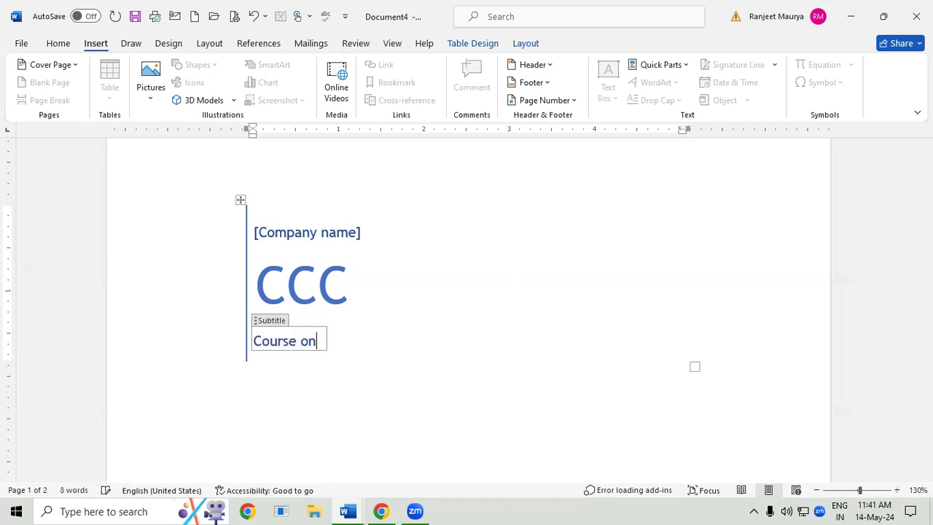
text( Compu)
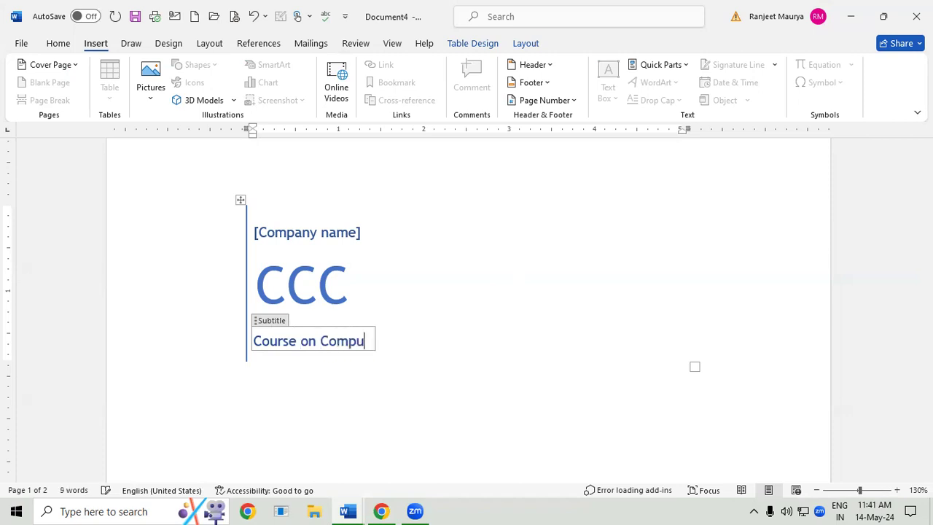
text(ter c)
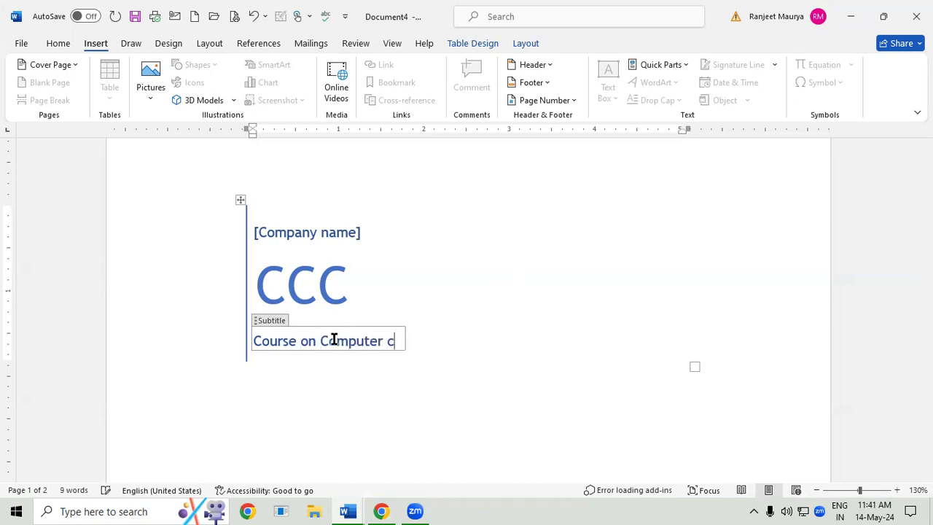
key(BackSpace)
text(Conce)
text(pts)
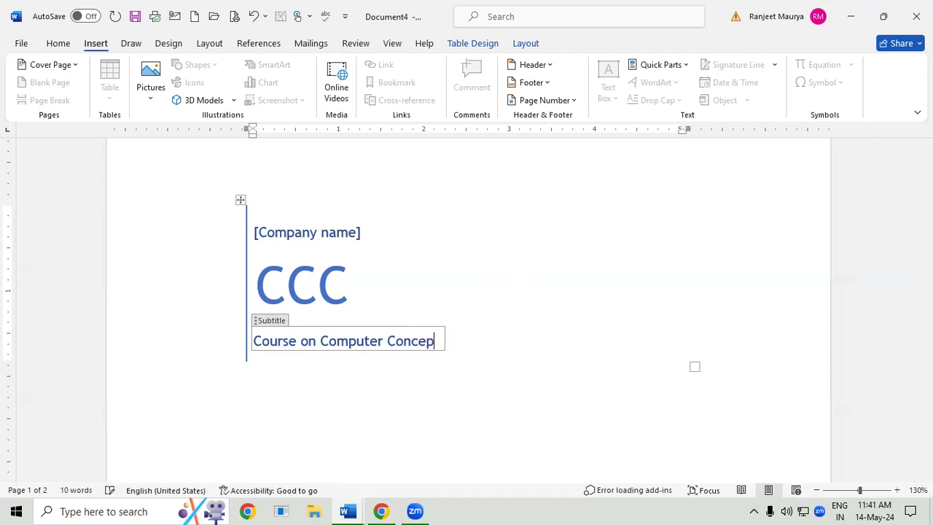
Fill in the cover page's company name placeholder with "Aggarwal Companies"
click(324, 232)
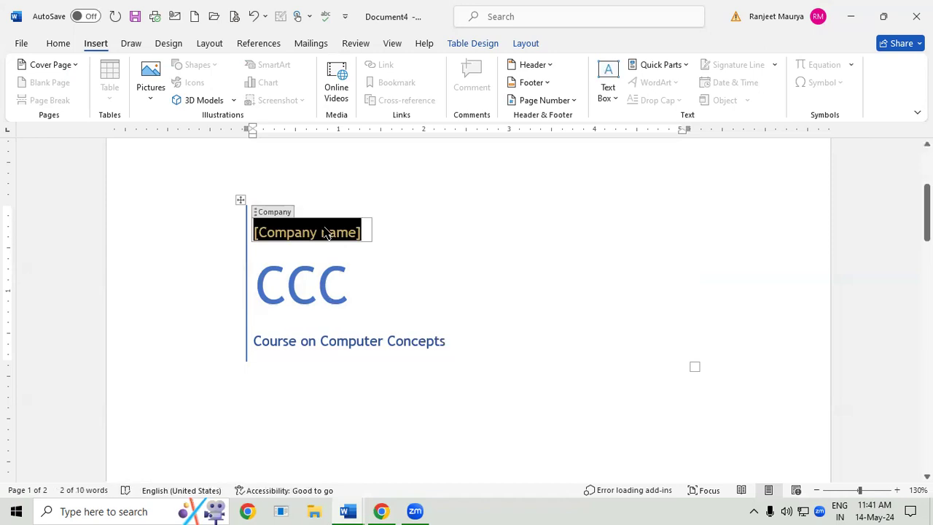
text(Ch)
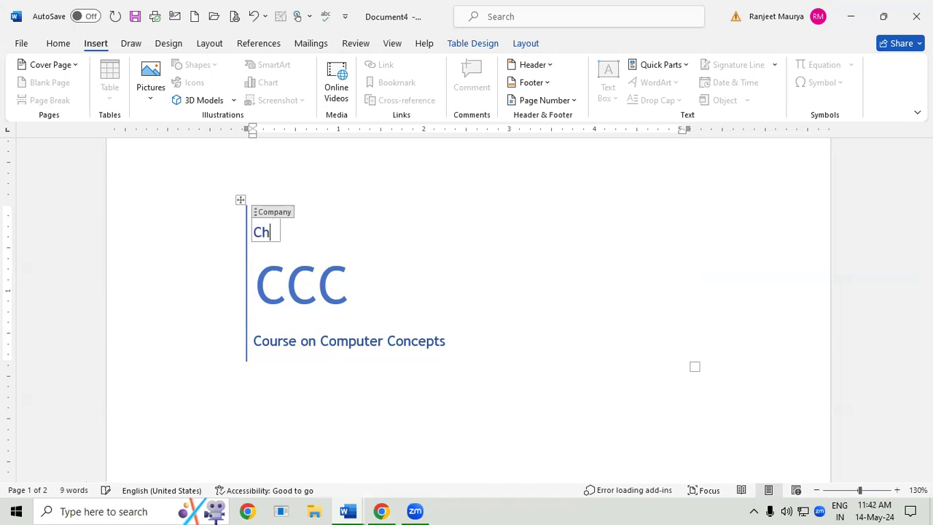
text(tr)
key(BackSpace)
key(BackSpace)
key(BackSpace)
key(BackSpace)
text(Aggarwal )
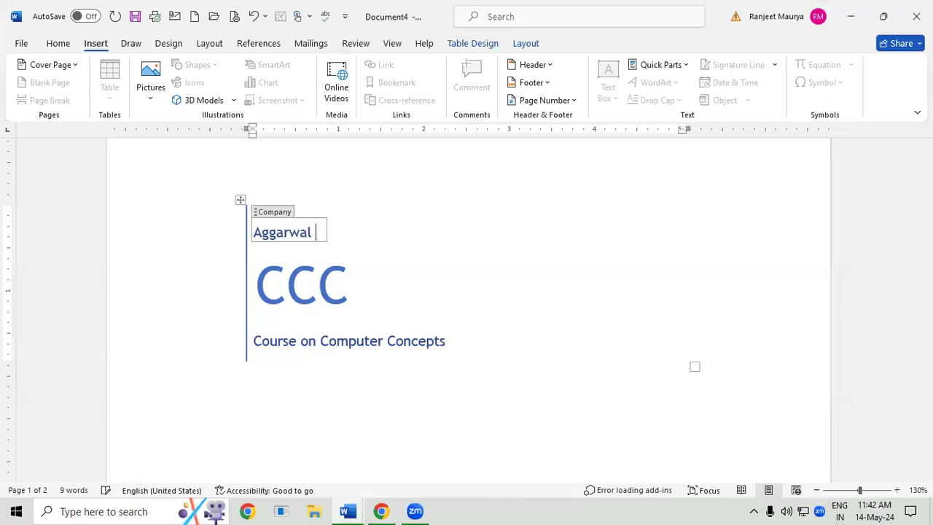
text(Companies)
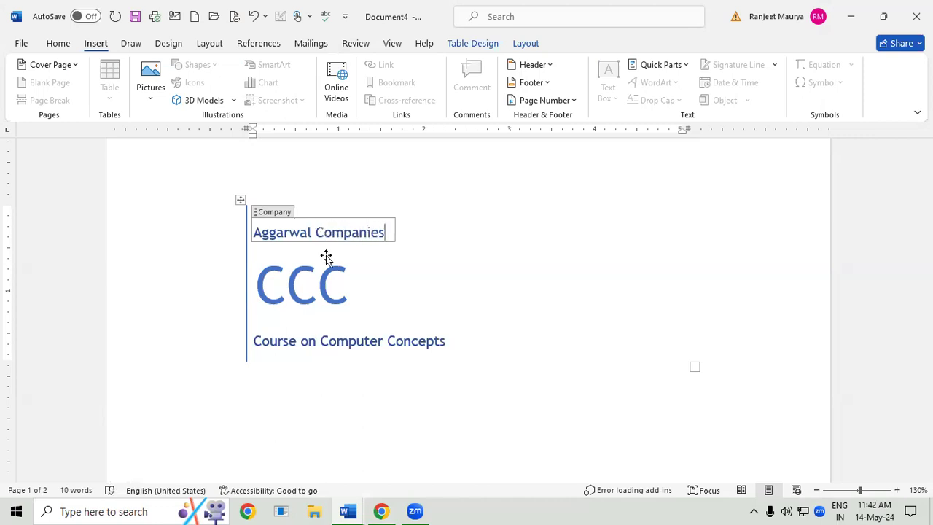
click(580, 379)
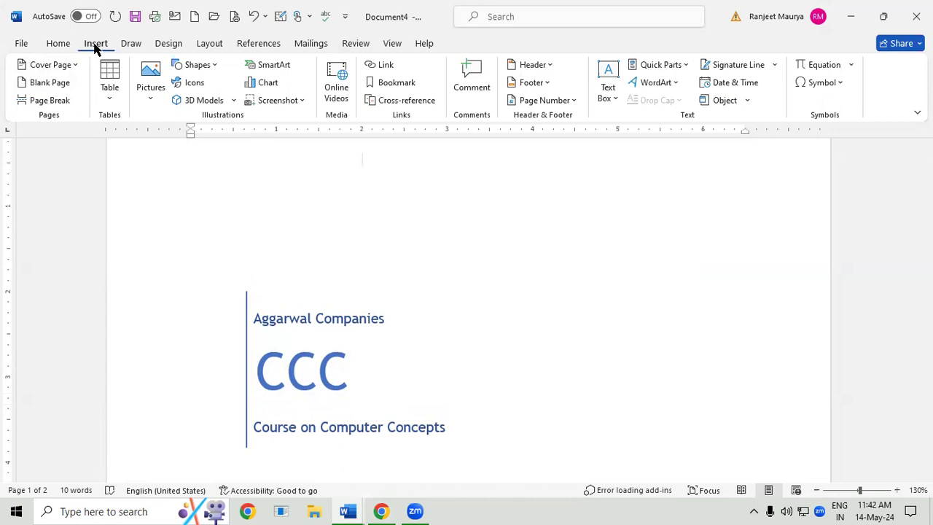
Draw an oval about 2.36" wide and 2.43" high and place it beside the cover page's text block
click(201, 67)
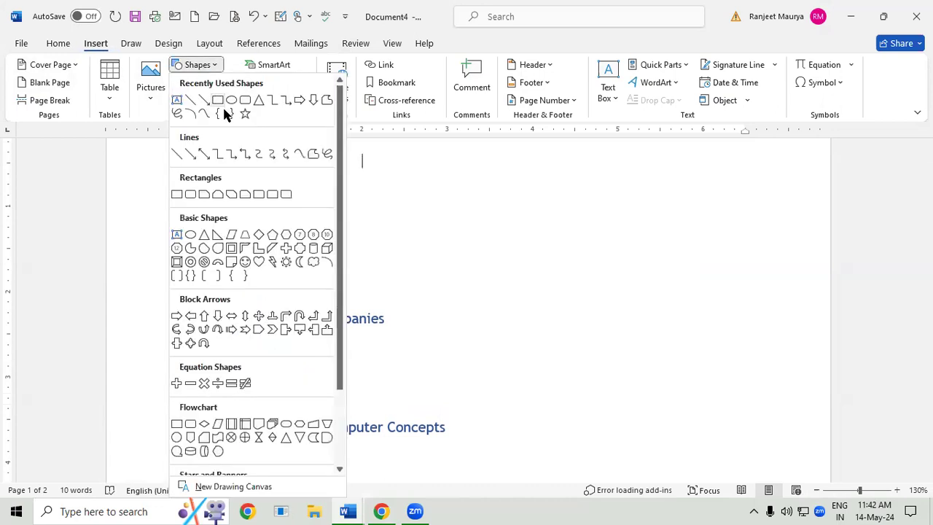
click(235, 103)
drag(588, 281, 777, 468)
drag(651, 387, 597, 412)
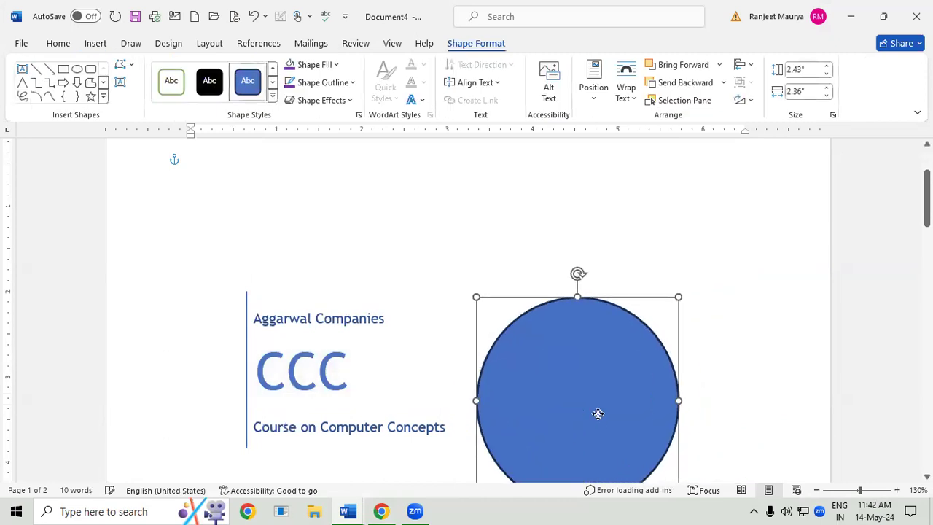
Fill the oval with the red hibiscus picture file from the Music folder
click(315, 65)
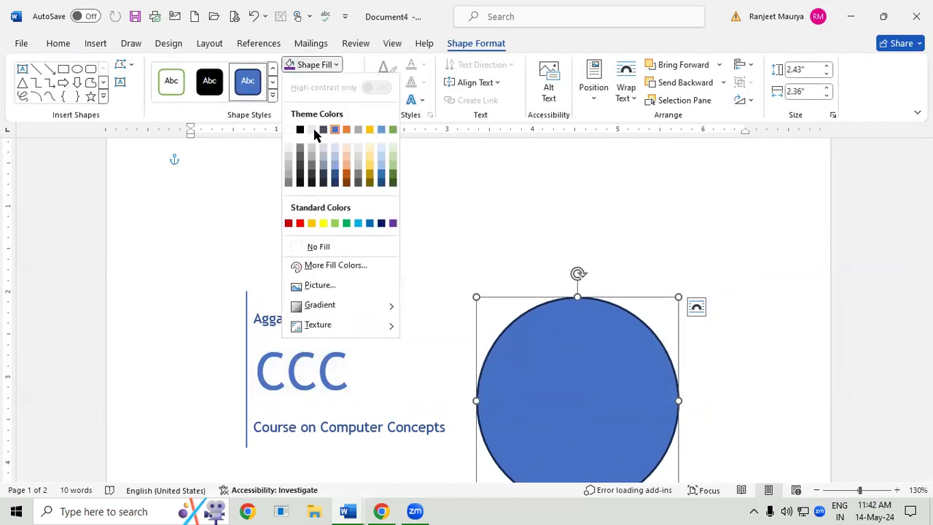
click(357, 289)
click(325, 202)
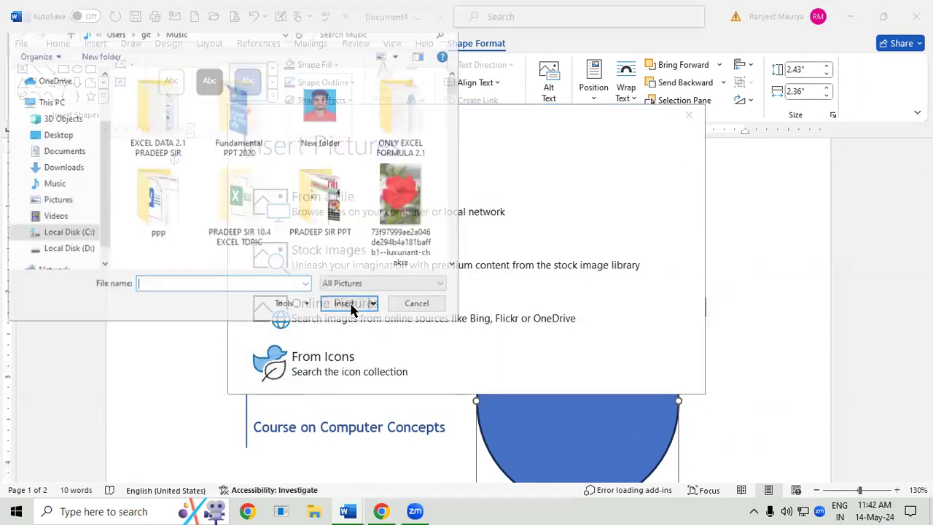
click(403, 195)
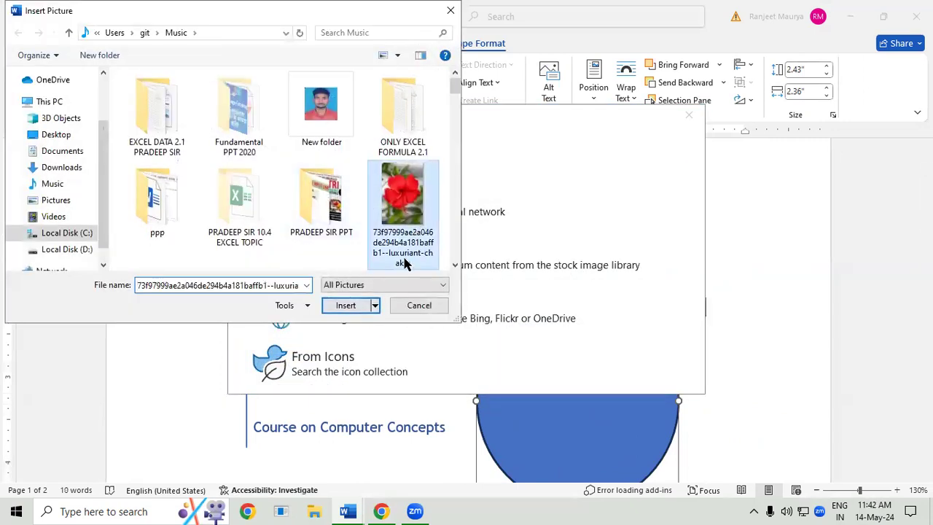
click(347, 304)
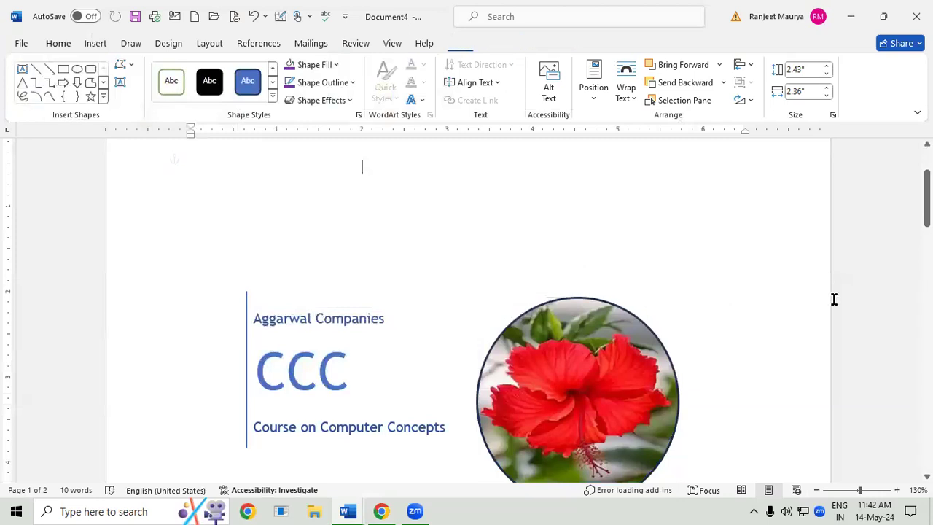
mouse_move(927, 196)
mouse_down()
mouse_move(927, 287)
mouse_move(927, 200)
mouse_up()
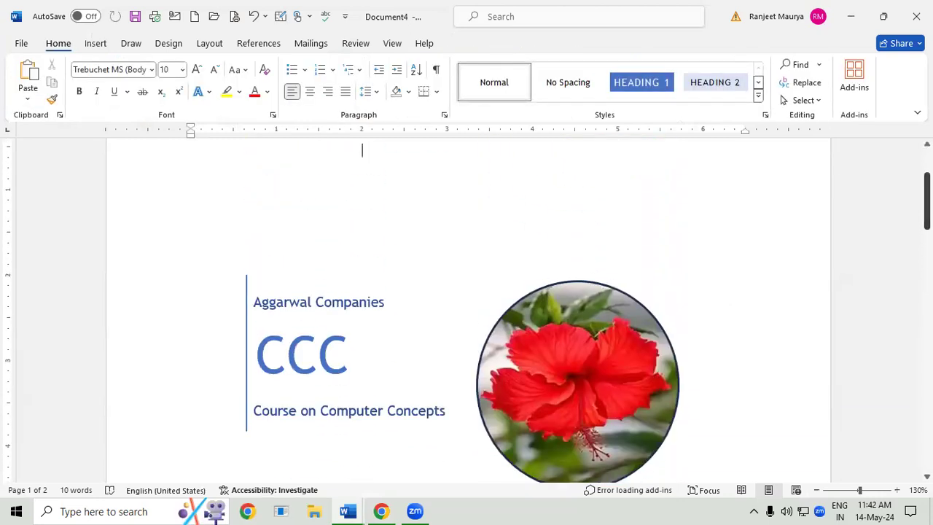
Set the page colour of the cover page document to the lightest green theme colour
click(162, 45)
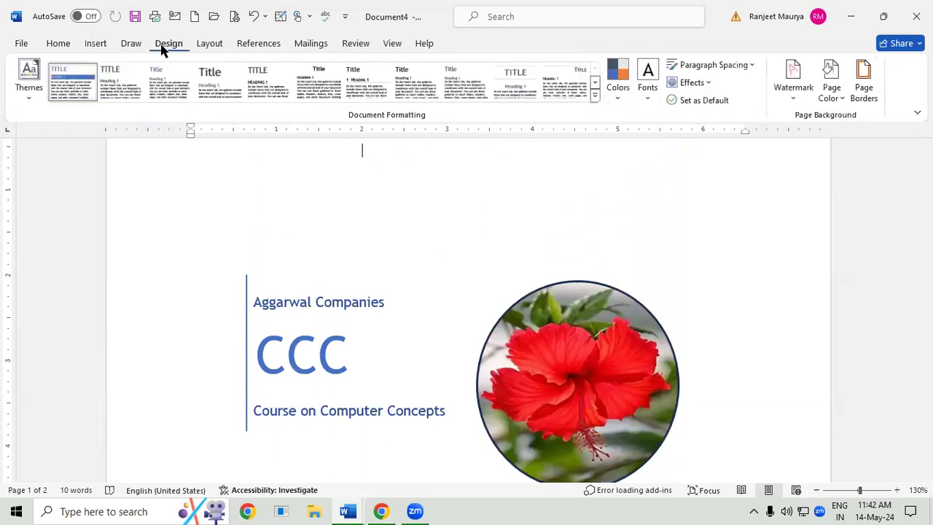
click(838, 91)
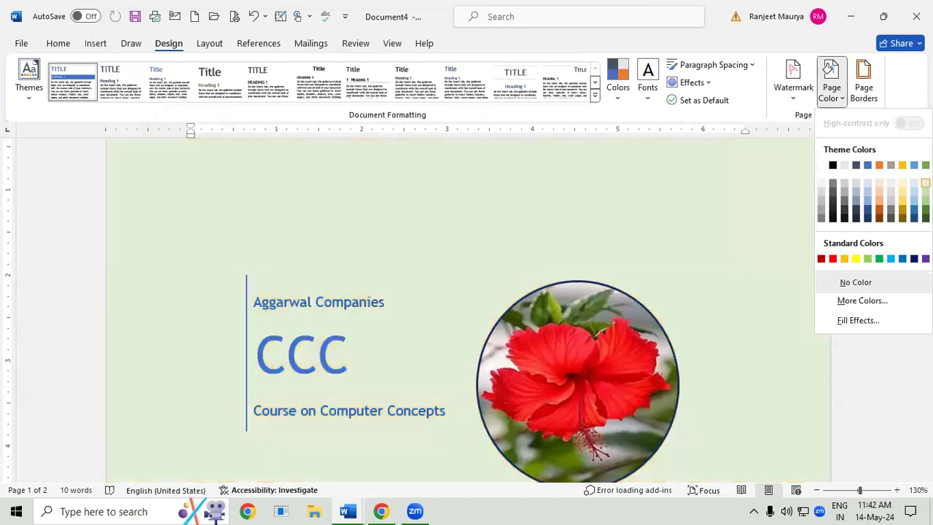
click(925, 183)
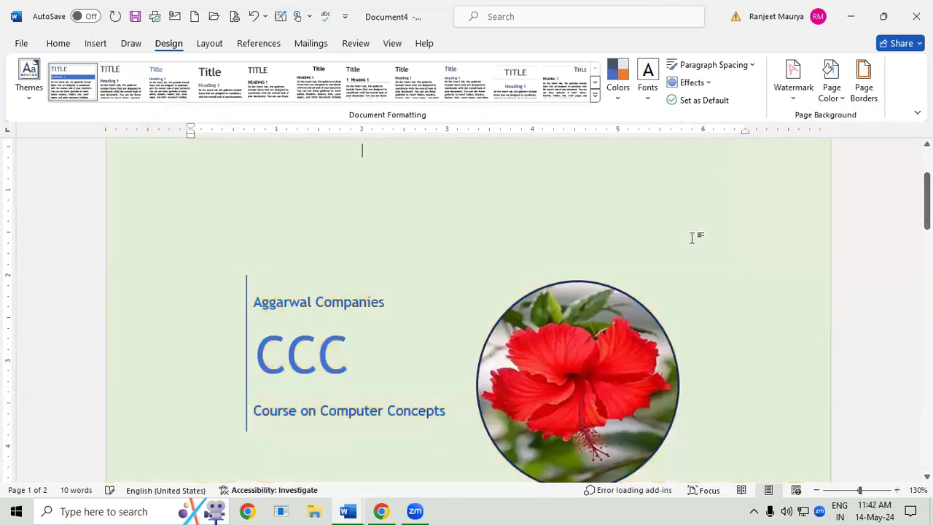
scroll(692, 239, down, 3)
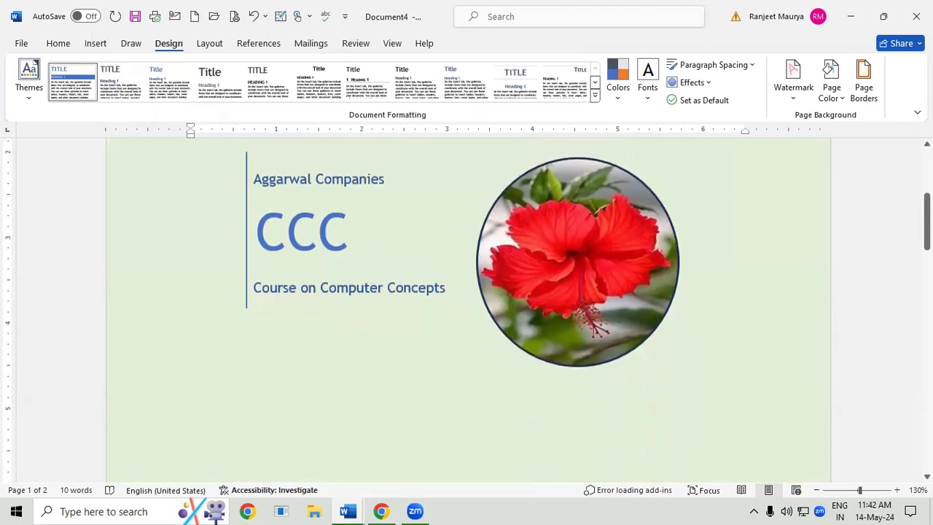
scroll(920, 225, up, 2)
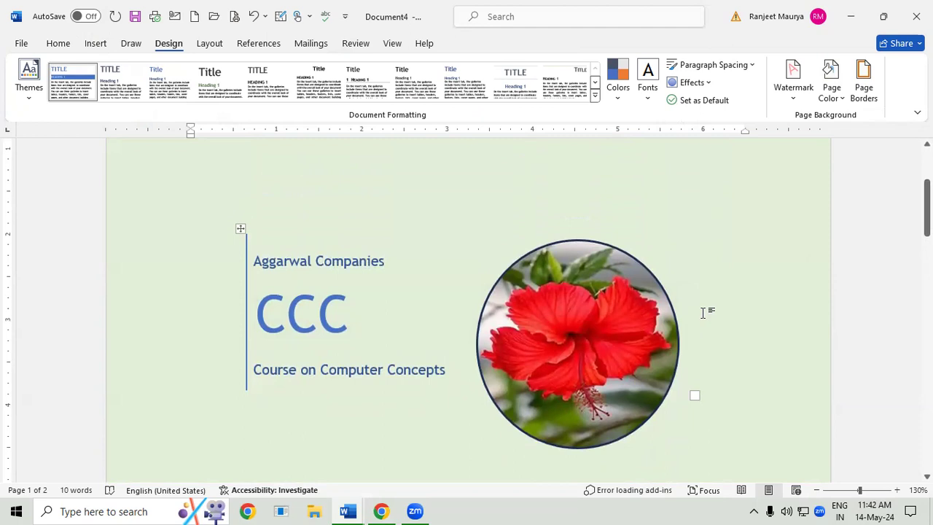
click(94, 45)
click(68, 66)
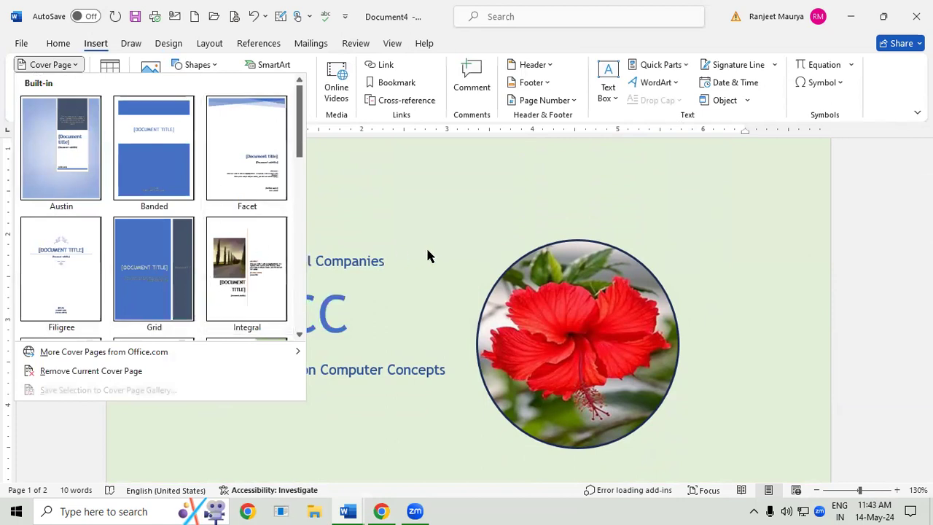
click(471, 222)
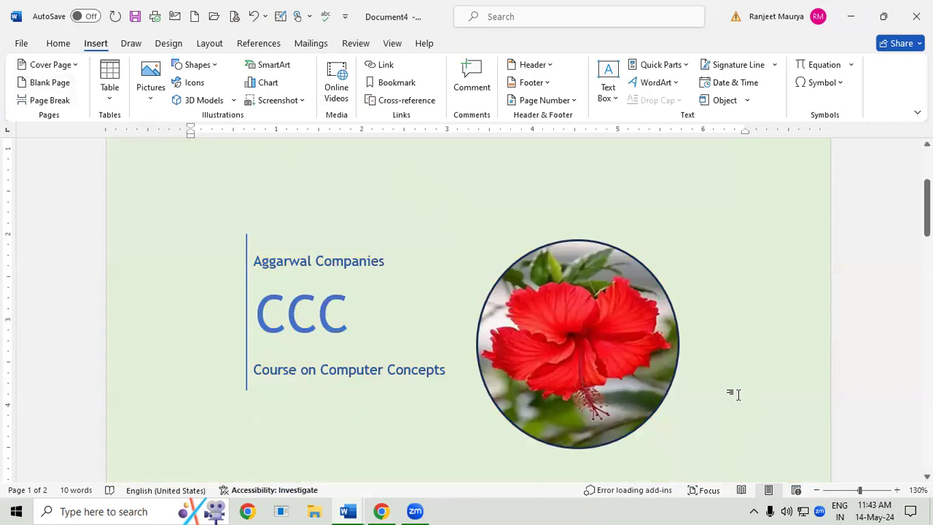
Create a new blank document and insert several blank pages into it
key(ctrl+n)
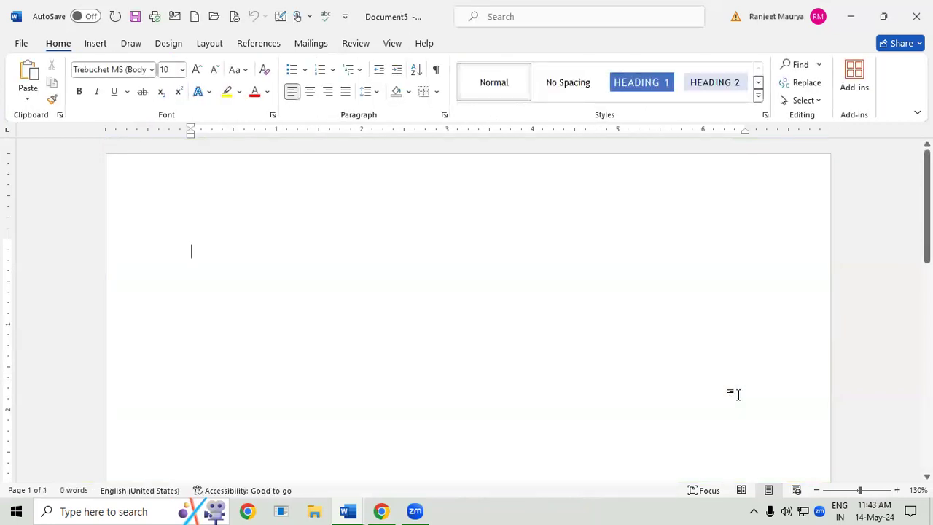
click(108, 43)
click(55, 82)
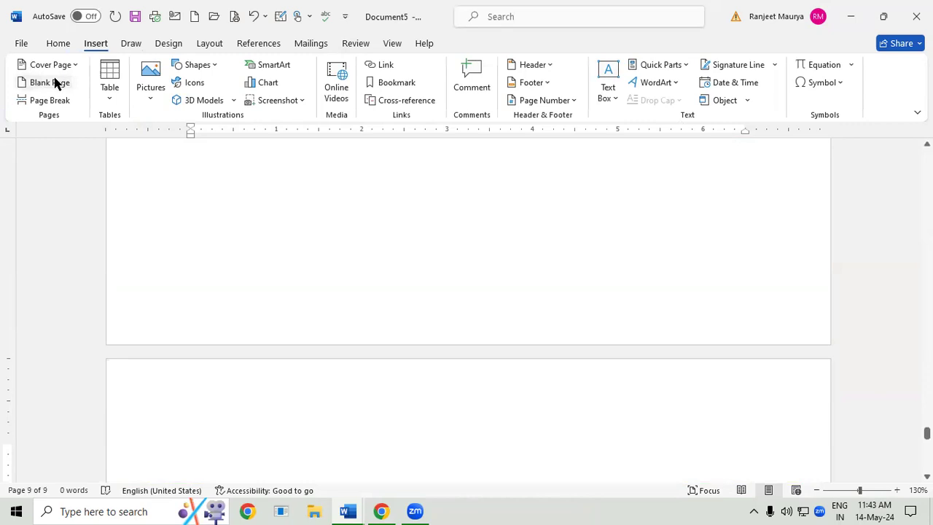
click(56, 82)
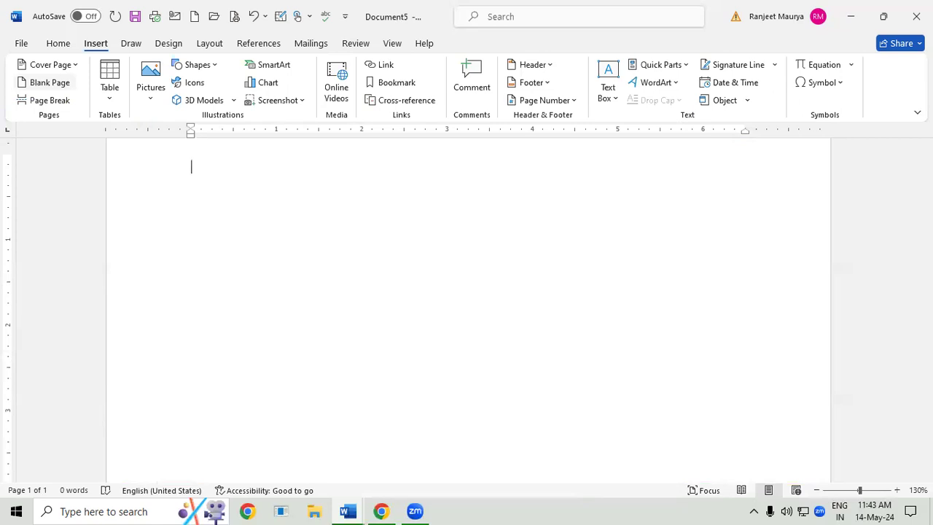
Generate sample paragraphs at the start of the empty document with the =rand() function
text(=ra)
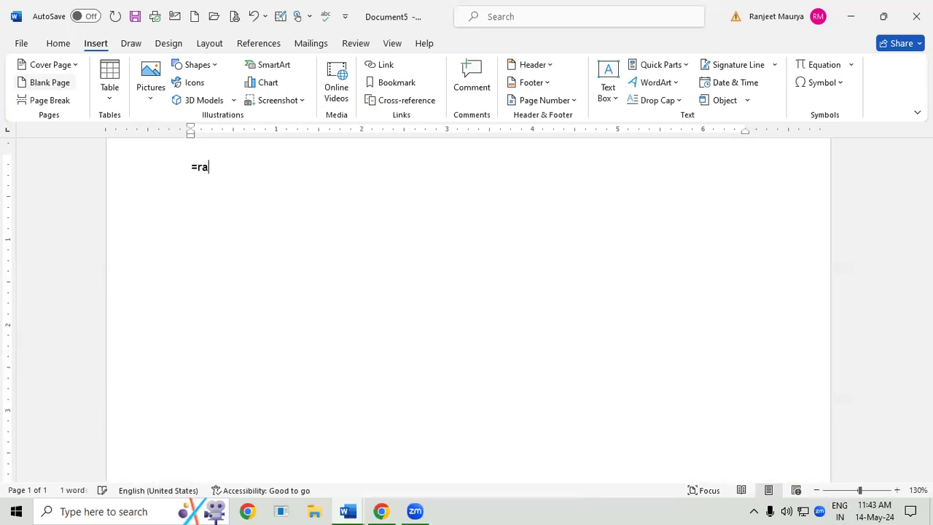
text(nd())
key(Return)
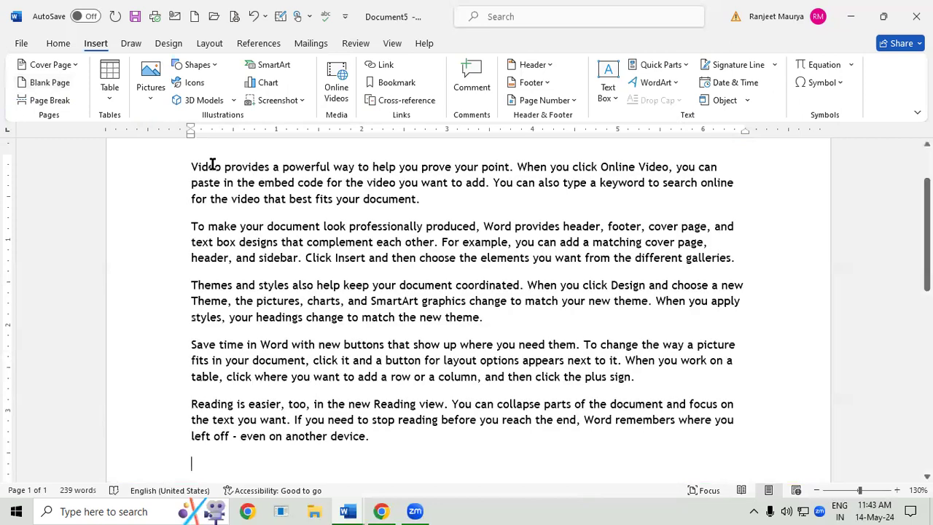
Format the first paragraph, beginning "Video provides a powerful way", as red, underlined and bold text
drag(192, 169, 449, 204)
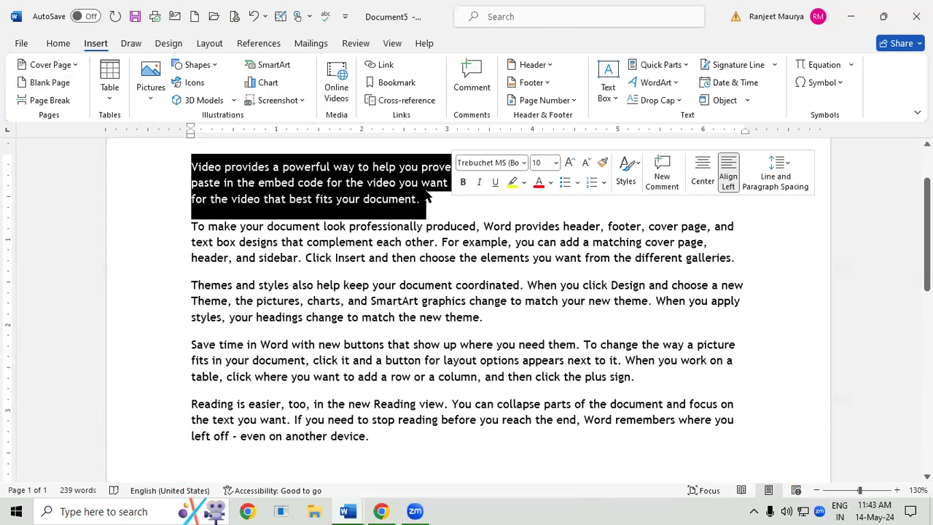
click(60, 43)
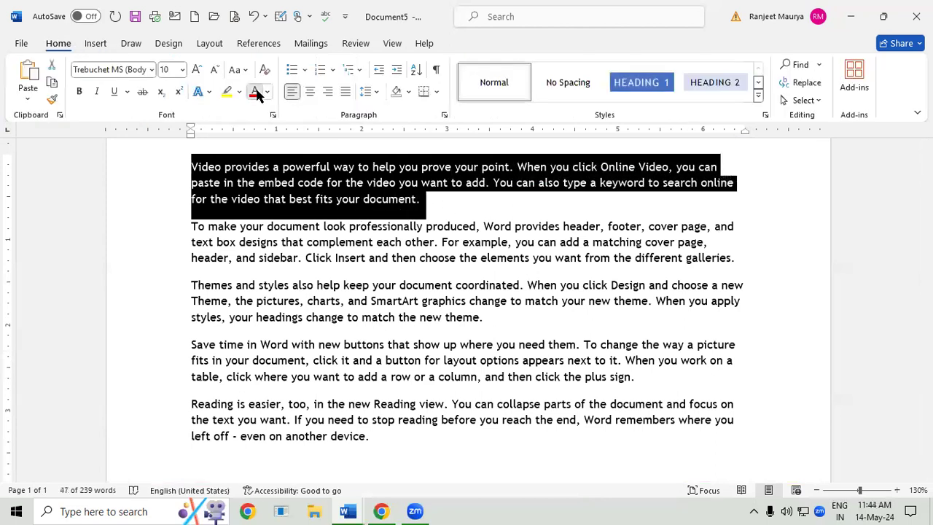
click(253, 91)
click(109, 93)
click(80, 92)
click(442, 299)
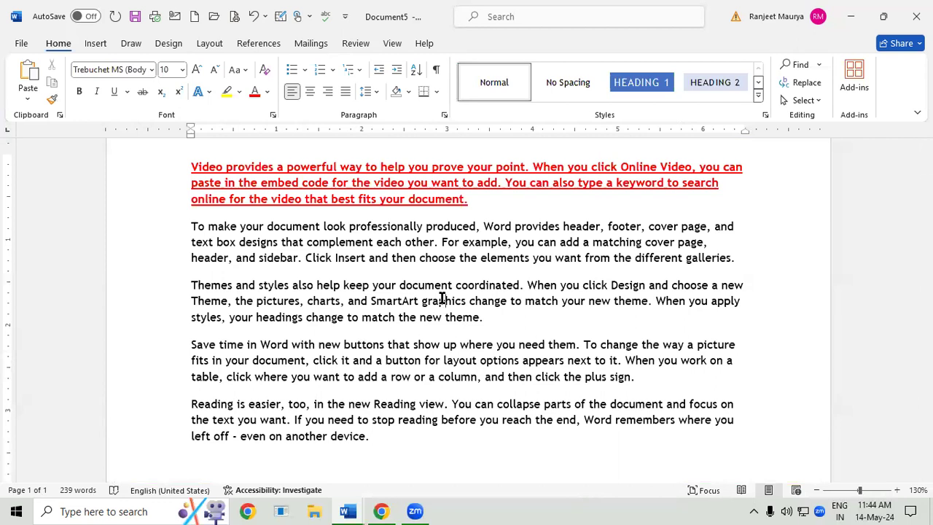
Insert a page break after the red first paragraph and review the text moved to the following page
click(479, 203)
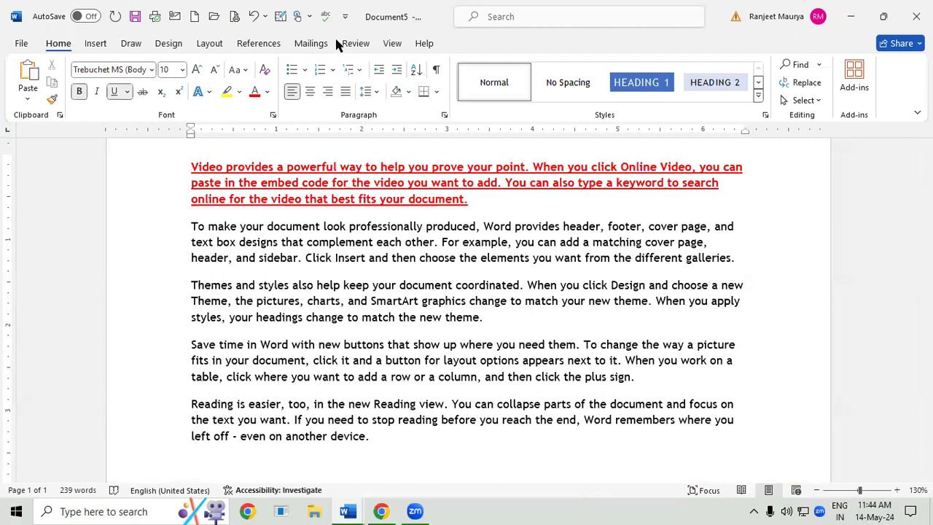
click(99, 43)
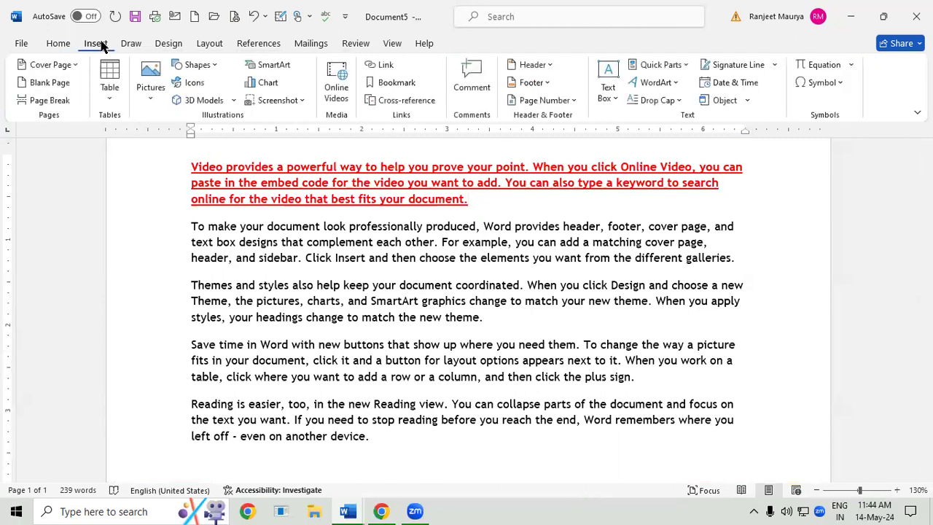
click(71, 99)
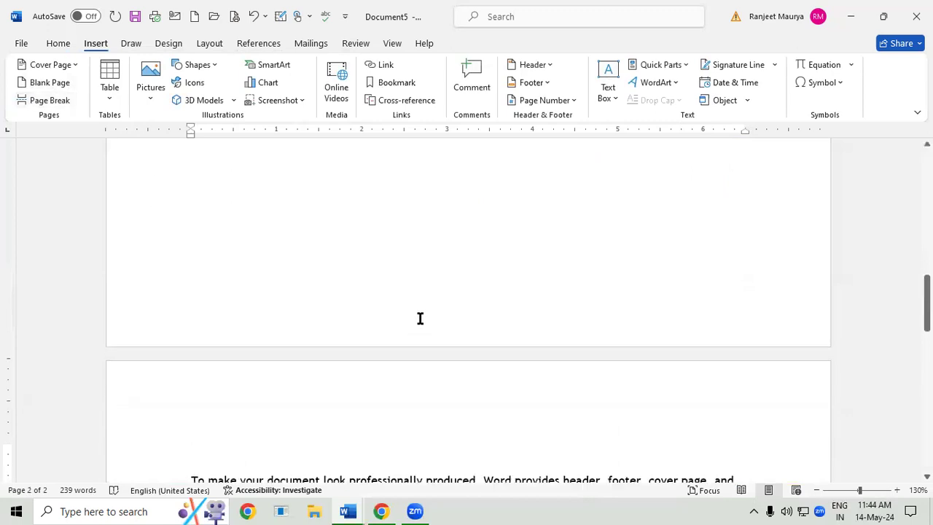
scroll(419, 318, up, 3)
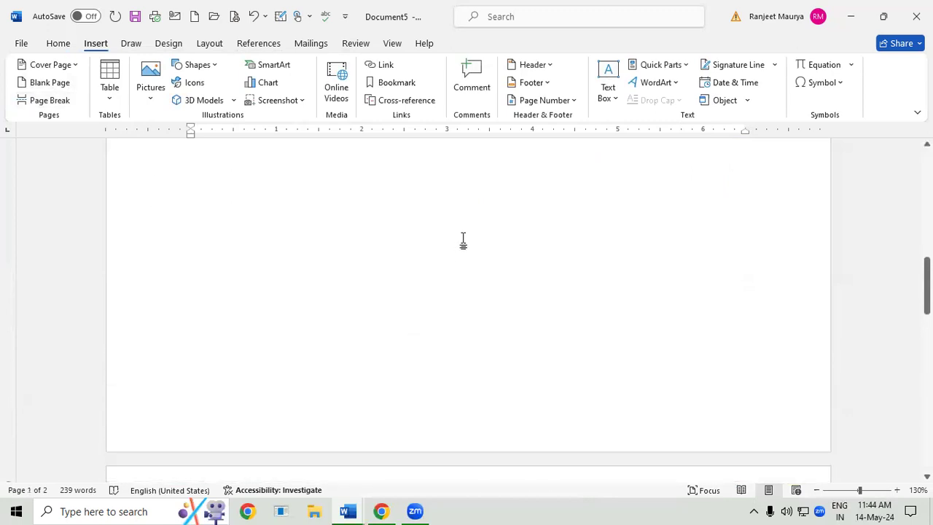
drag(926, 299, 926, 337)
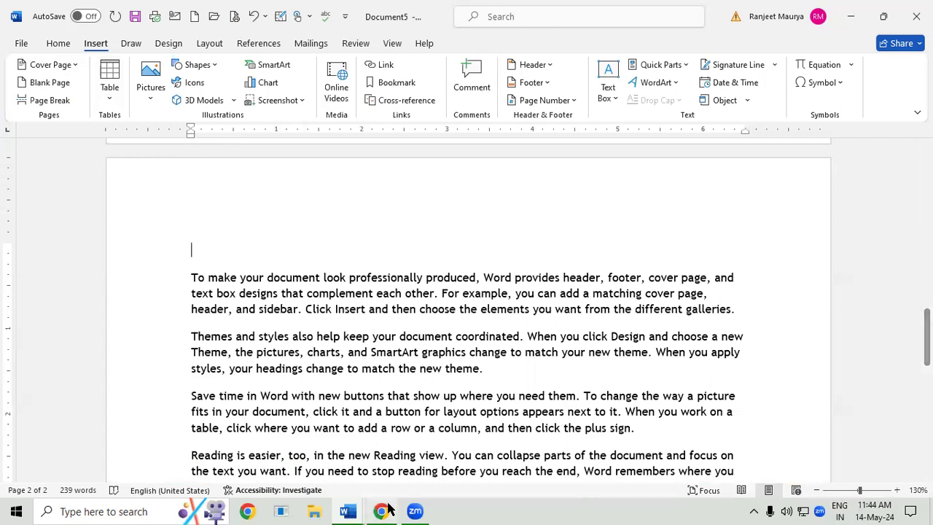
mouse_move(399, 508)
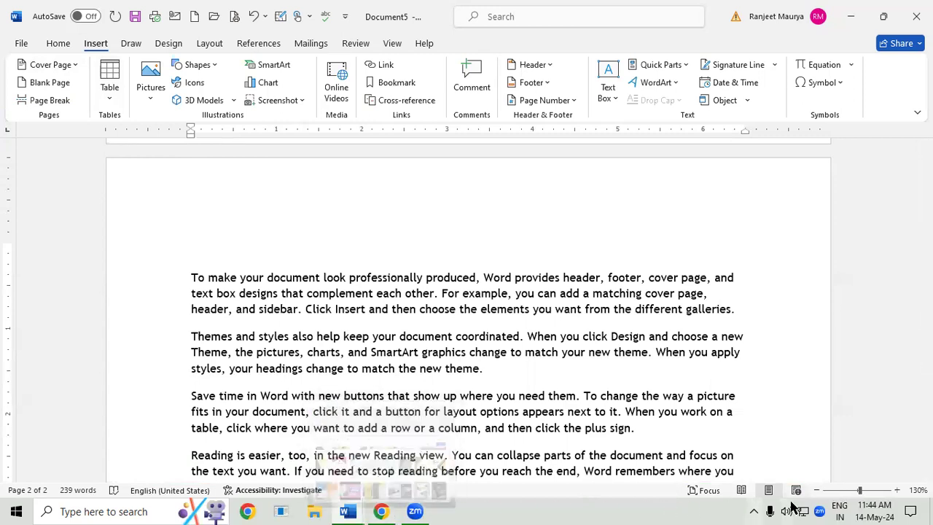